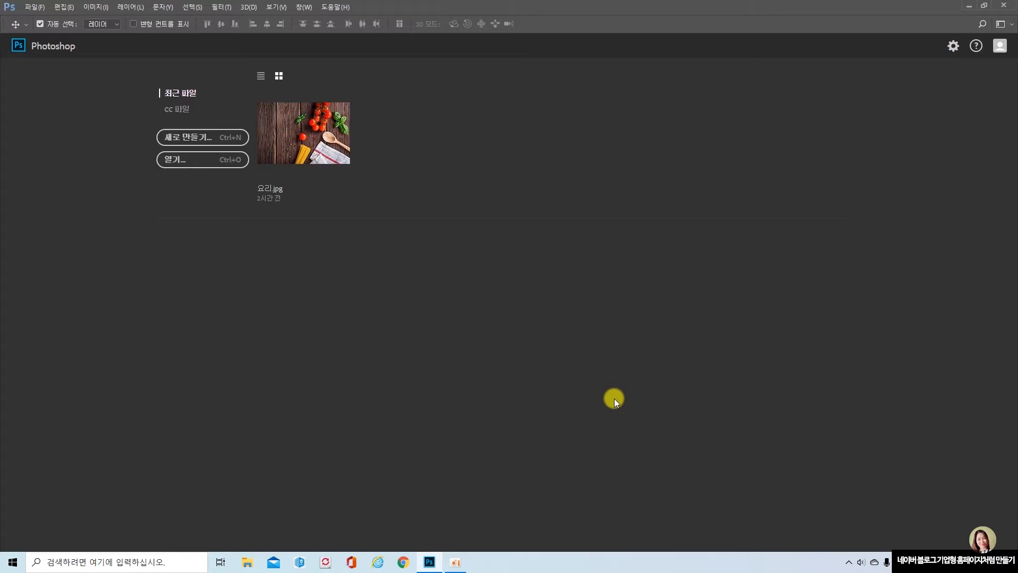
Step: Open the file 나에게기대.psd and dismiss the offer to create a new library from the document
left_click(199, 160)
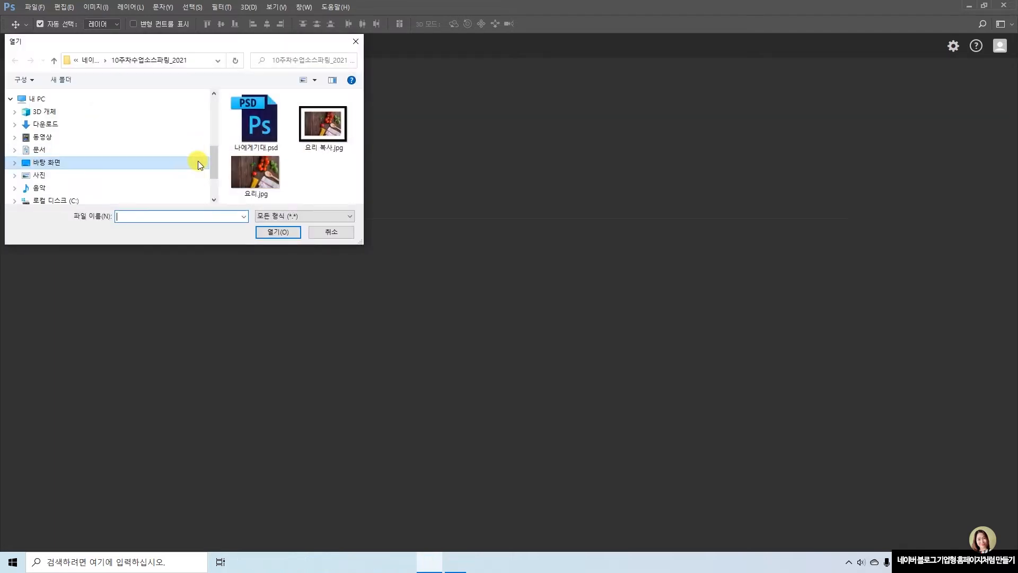
left_click(250, 132)
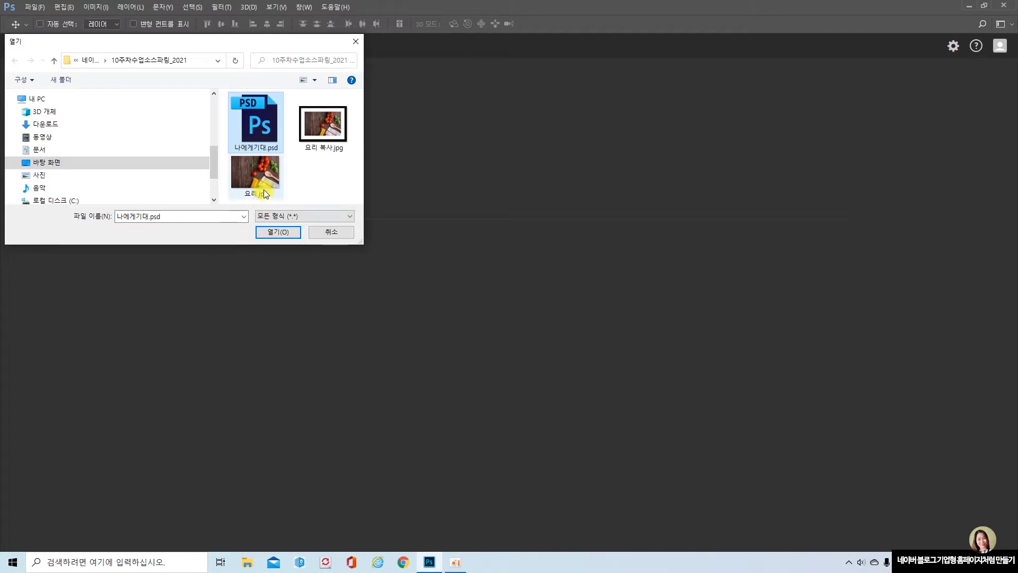
left_click_drag(264, 143, 282, 156)
double_click(263, 128)
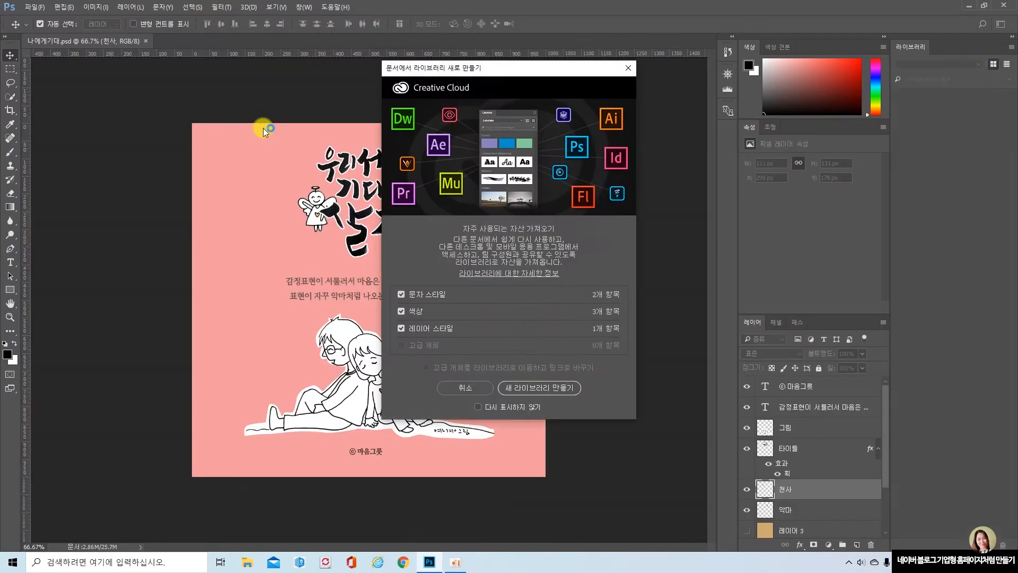
left_click(628, 68)
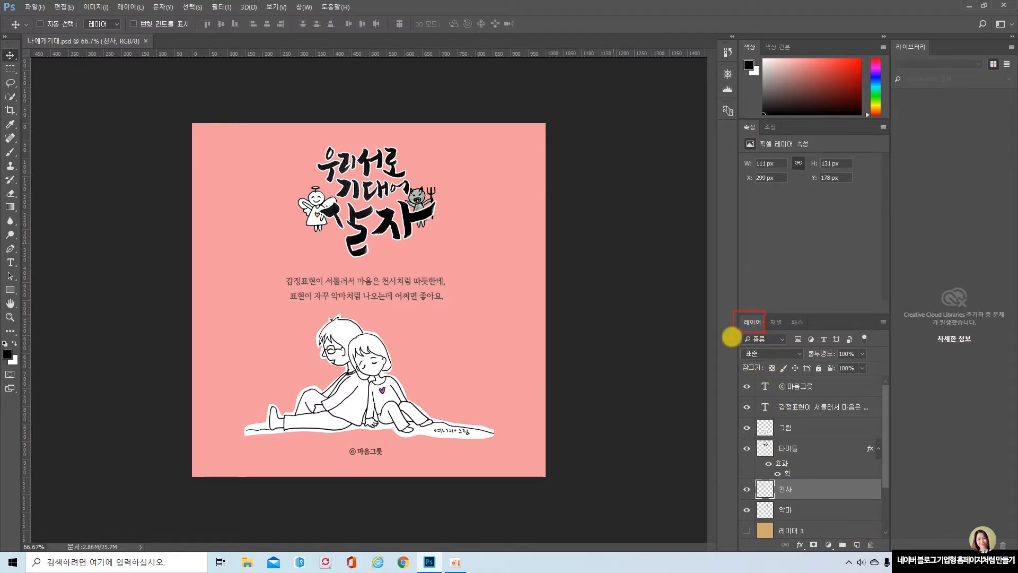
Step: Enlarge the Layers panel upward until the whole layer stack down to the 배경 layer fits
mouse_move(737, 372)
left_mouse_down()
mouse_move(845, 438)
mouse_move(877, 537)
left_mouse_up()
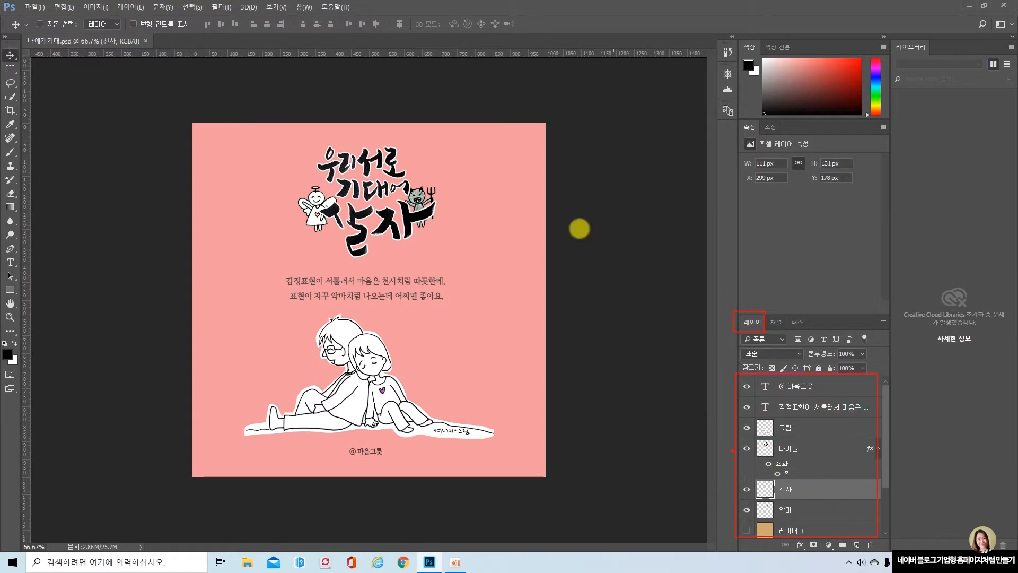
key("Escape")
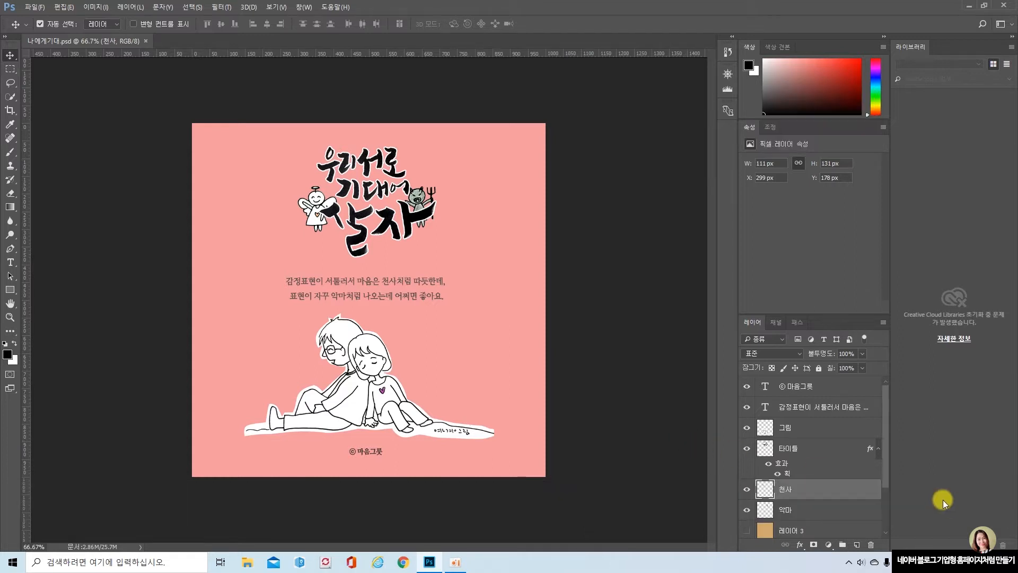
left_click_drag(885, 476, 891, 440)
left_click_drag(818, 313, 813, 198)
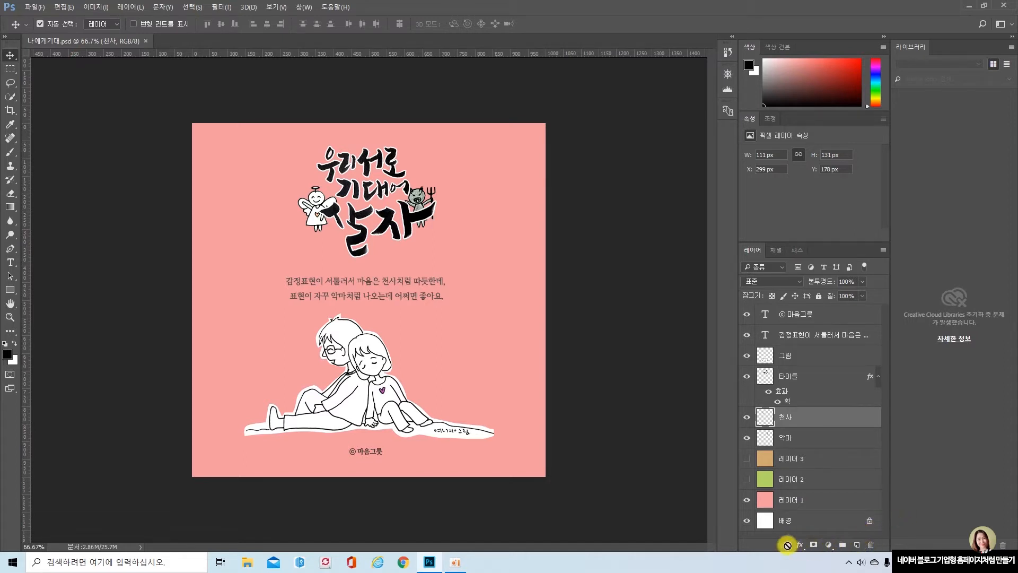
key("ctrl+2")
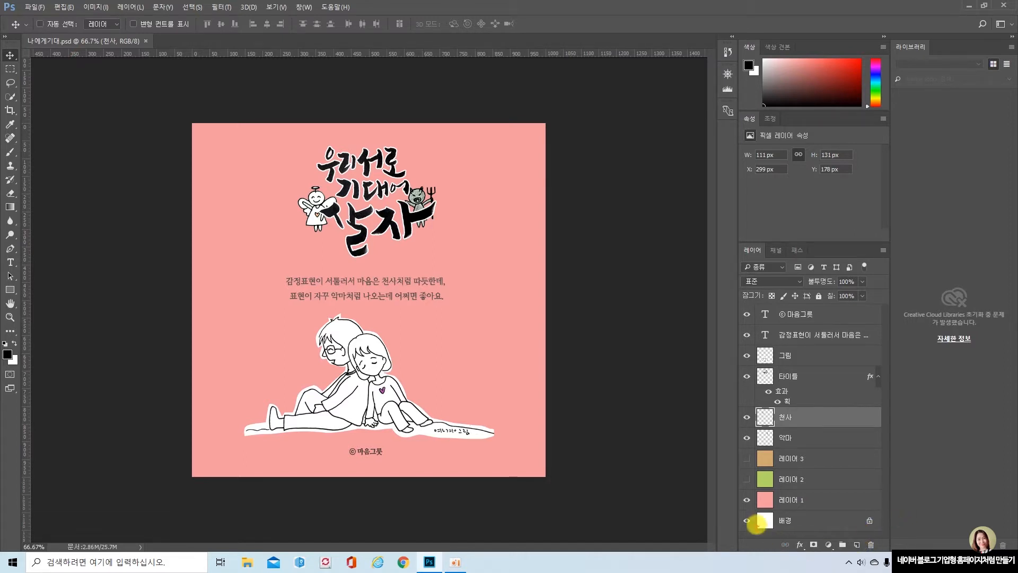
left_click_drag(738, 506, 878, 534)
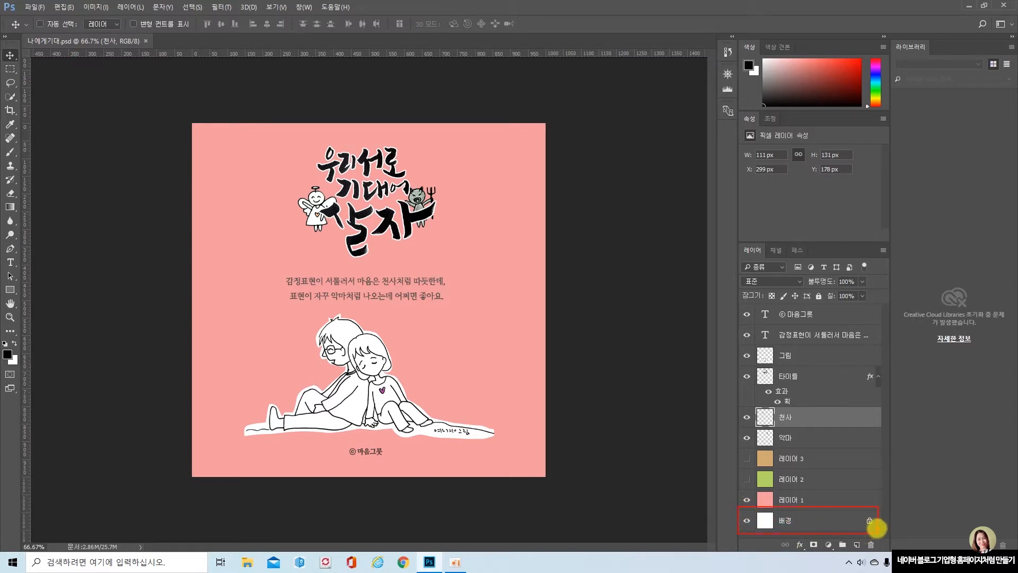
key("Escape")
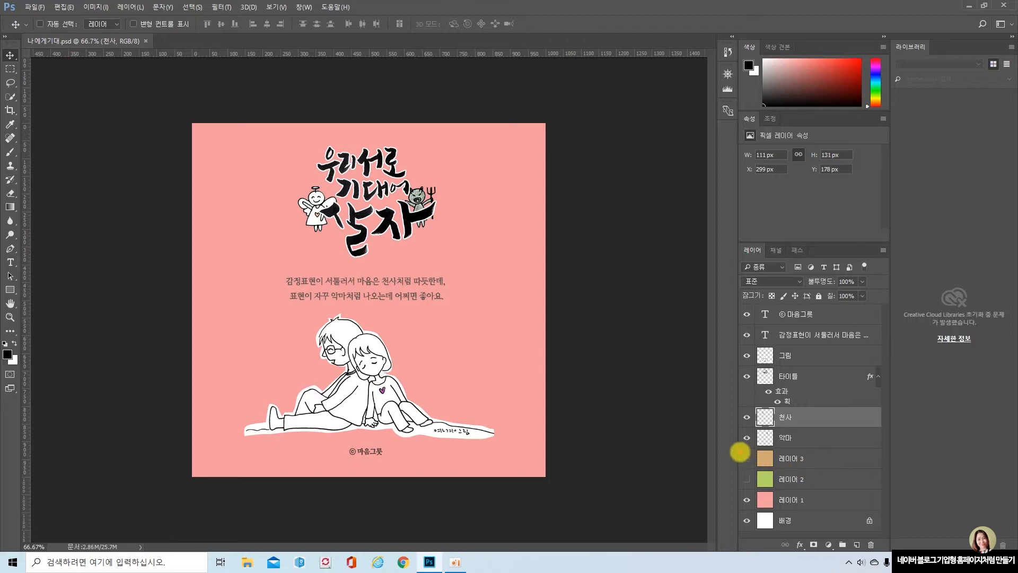
left_click_drag(740, 452, 755, 490)
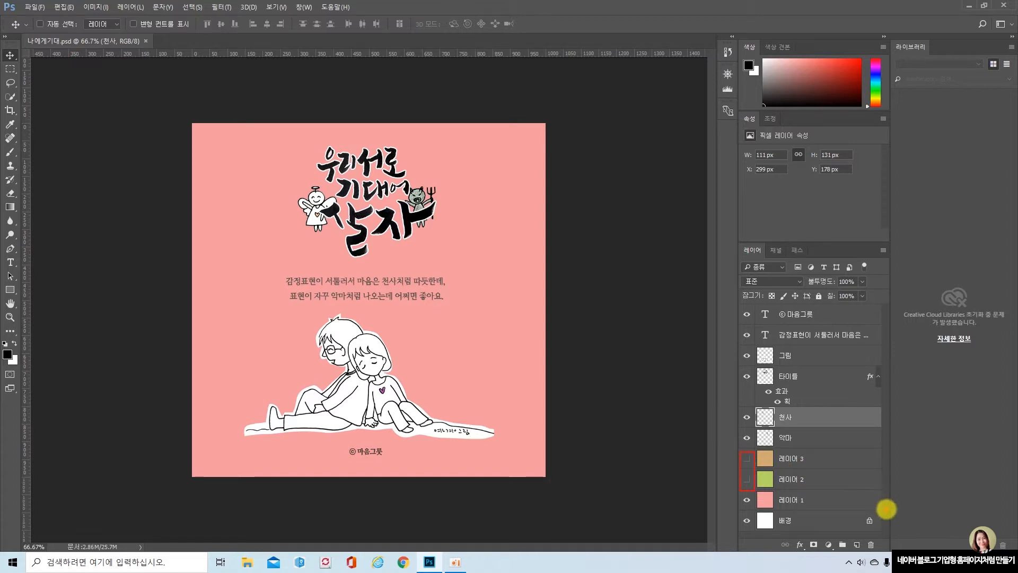
key("Escape")
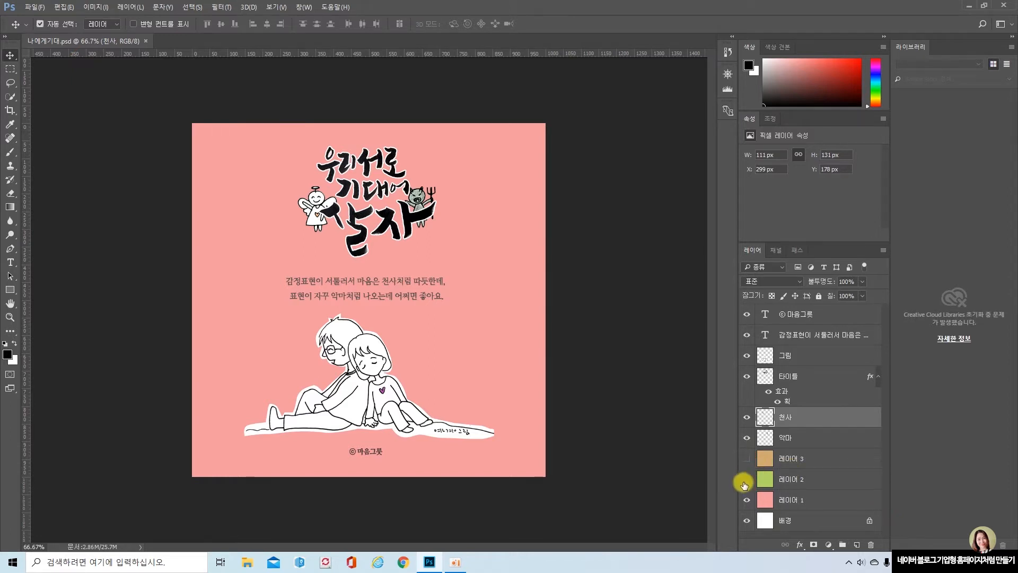
Step: Show the green 레이어 2 over the pink background layer, and hide it again
left_click(746, 479)
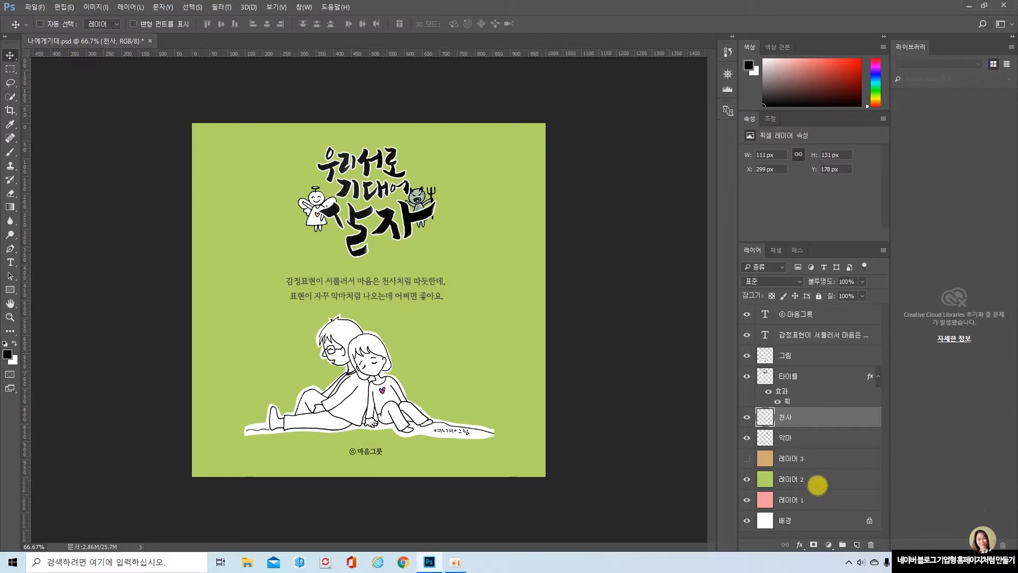
left_click_drag(737, 467, 819, 487)
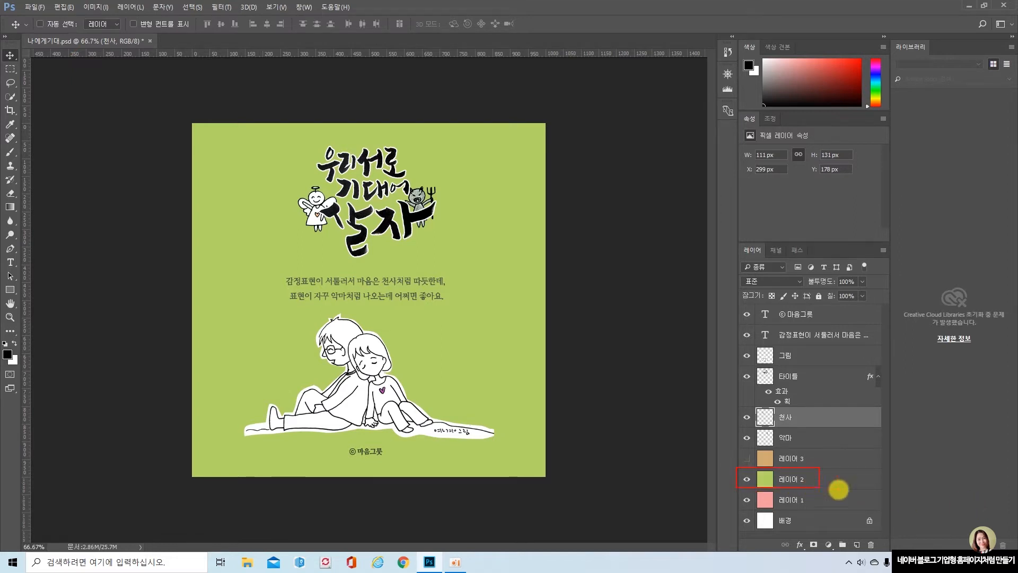
key("Escape")
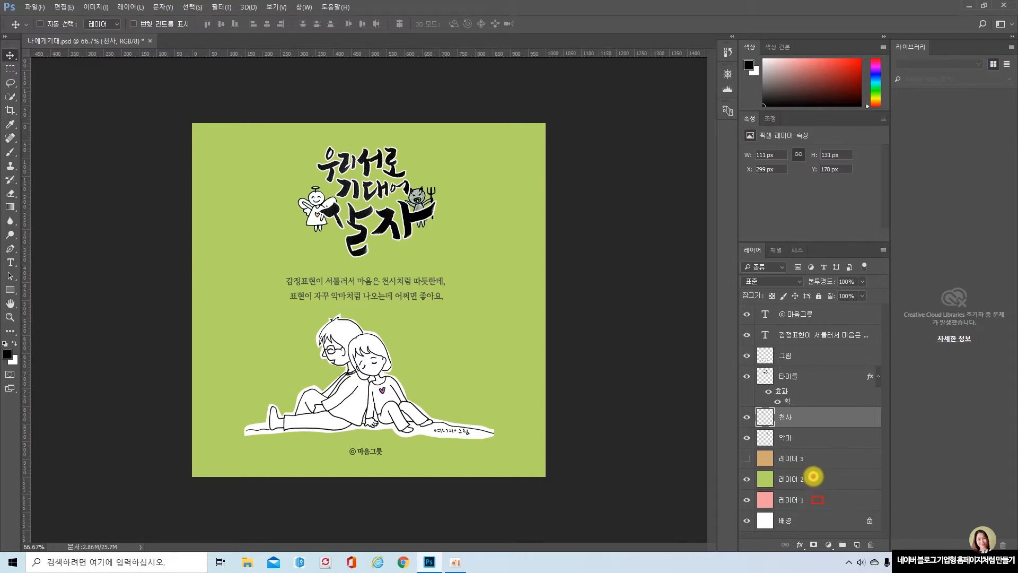
left_click_drag(813, 476, 824, 492)
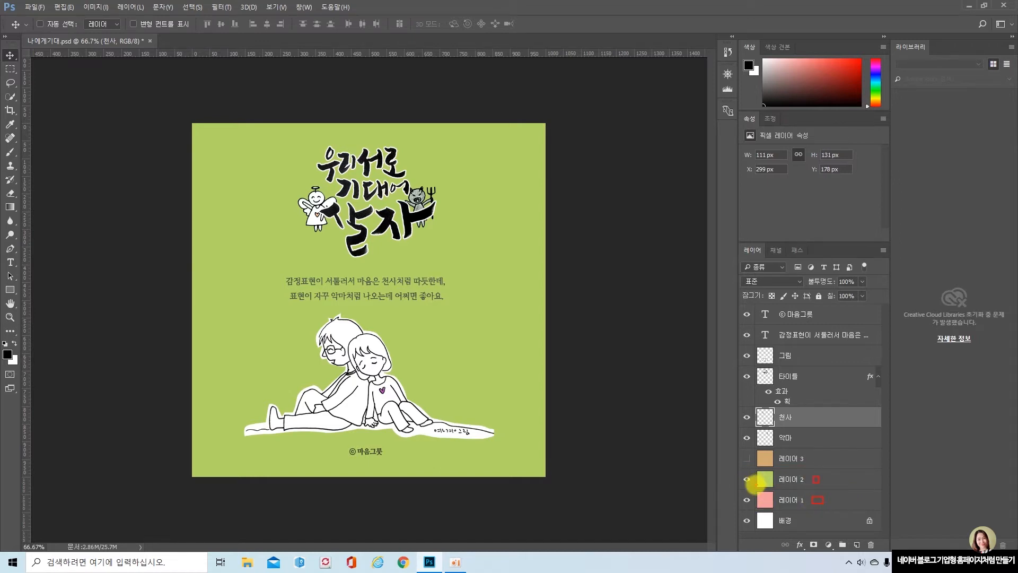
left_click_drag(740, 469, 853, 499)
key("Escape")
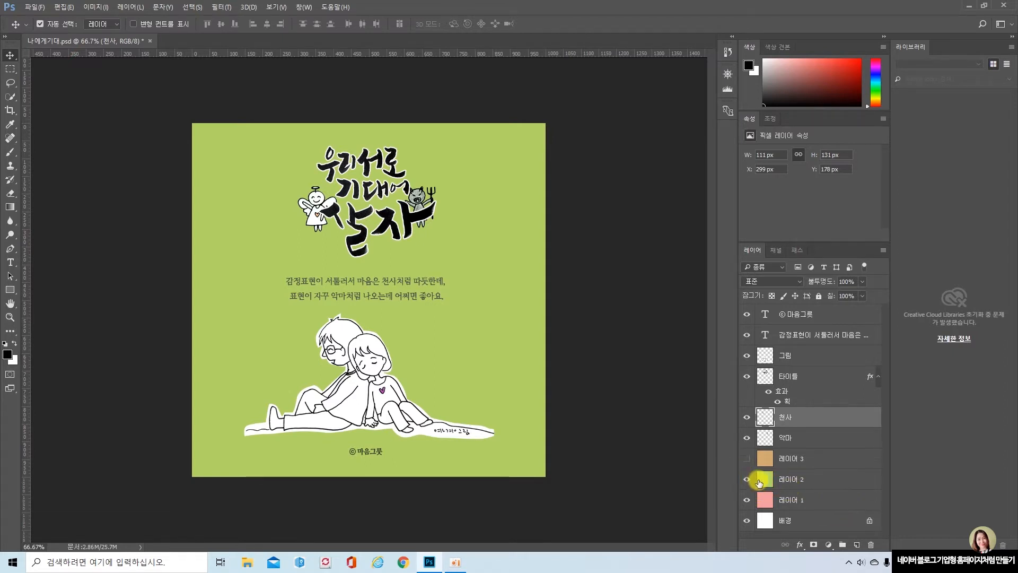
left_click(747, 479)
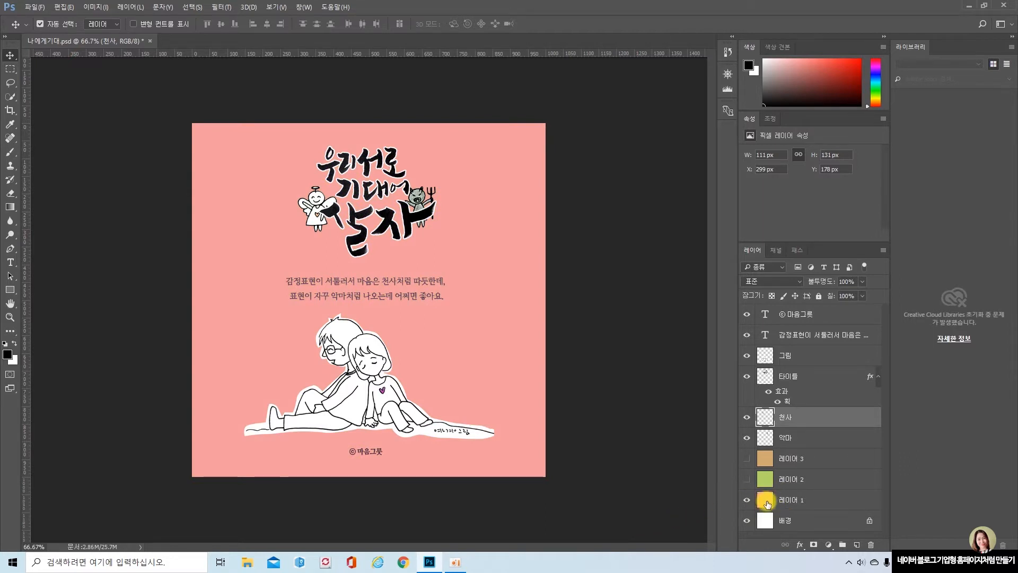
Step: Toggle the 악마 layer's visibility off and on to identify the devil drawing, and select that layer
left_click(746, 438)
left_click(746, 437)
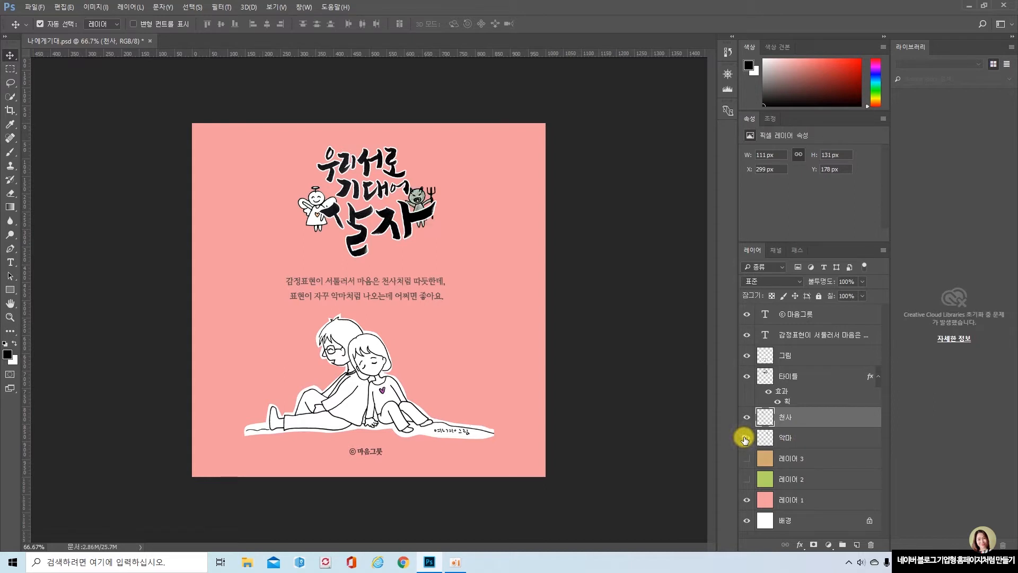
left_click(747, 438)
left_click(747, 438)
key("ctrl")
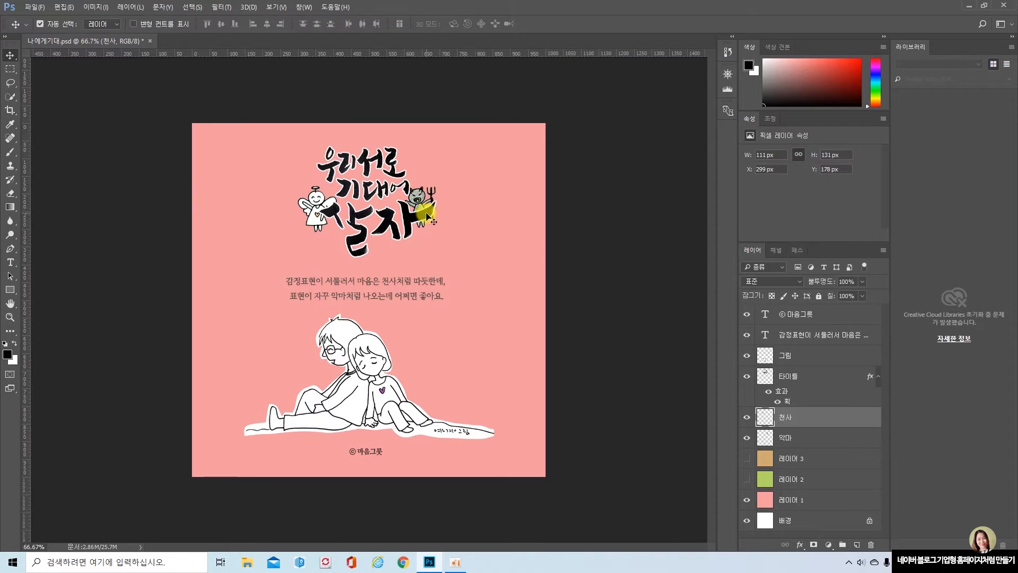
left_click(747, 437)
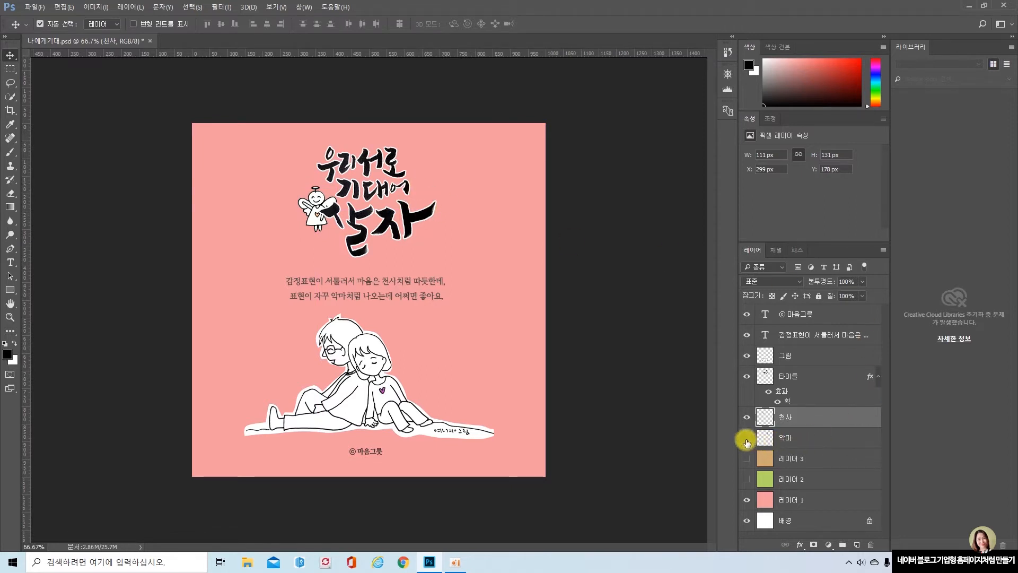
left_click(747, 438)
left_click(805, 443)
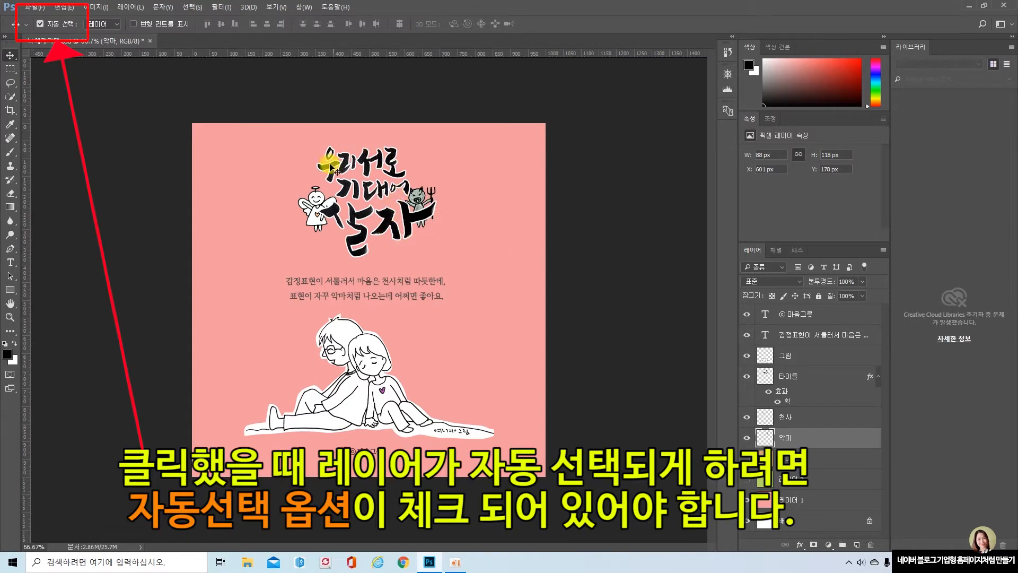
Step: Select the 타이틀 layer through the calligraphy on the canvas and toggle its visibility off and back on
left_click(411, 217)
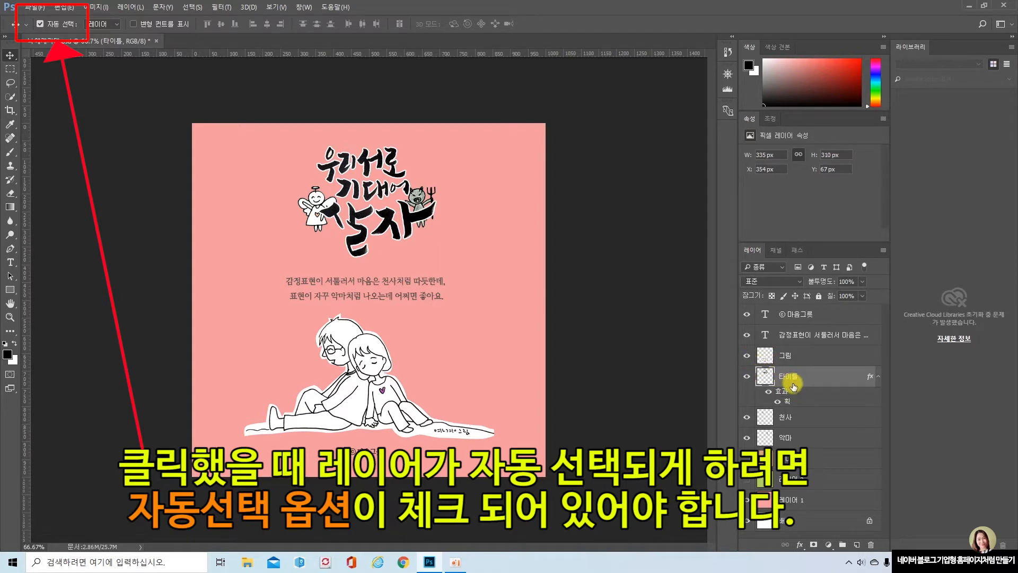
key("ctrl+2")
left_click_drag(730, 361, 857, 401)
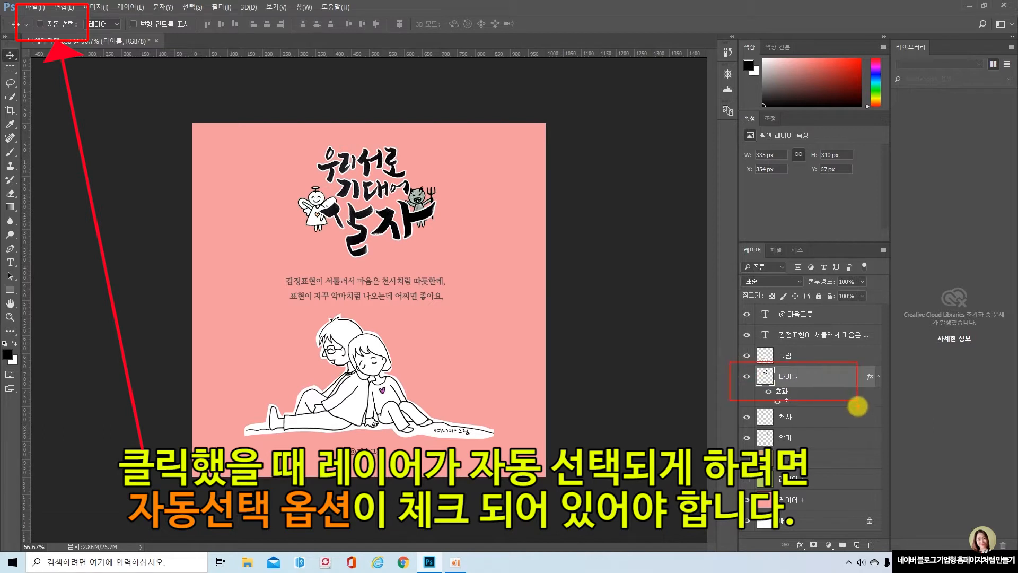
key("Escape")
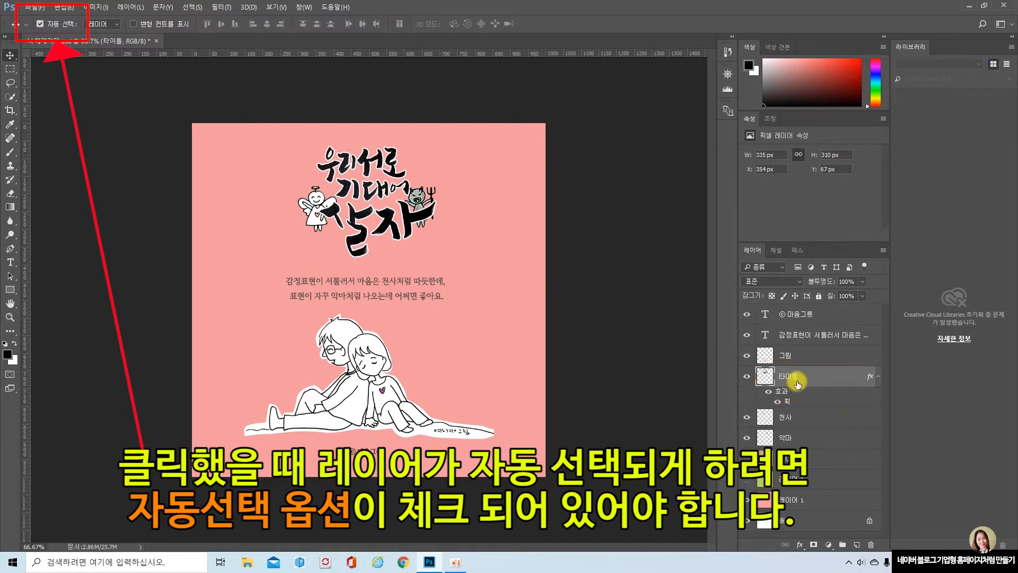
left_click(747, 376)
left_click(747, 376)
left_click(747, 376)
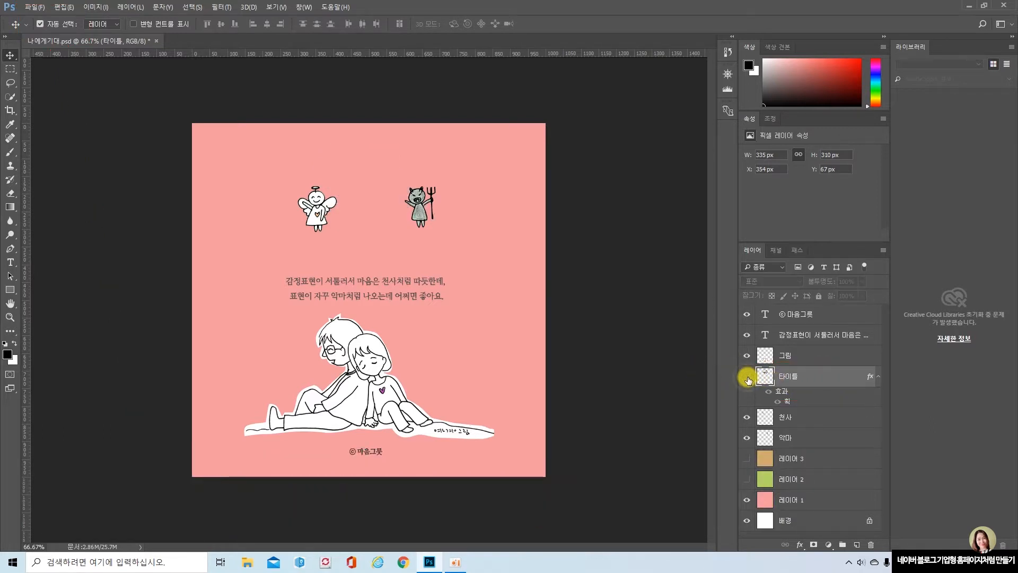
left_click(747, 376)
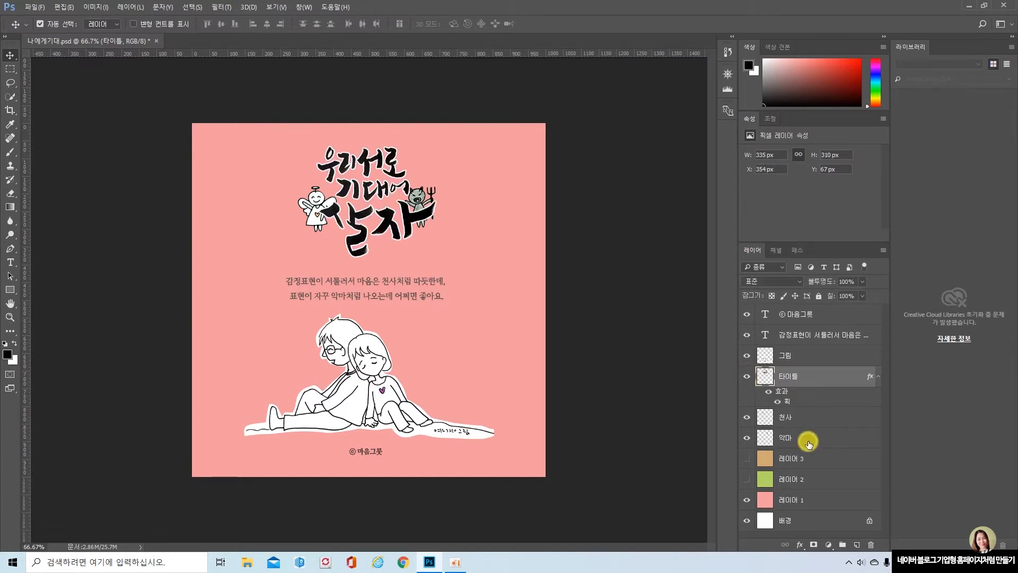
Step: Move the 악마 layer directly above the 타이틀 layer in the layer stack
left_click_drag(808, 443, 806, 375)
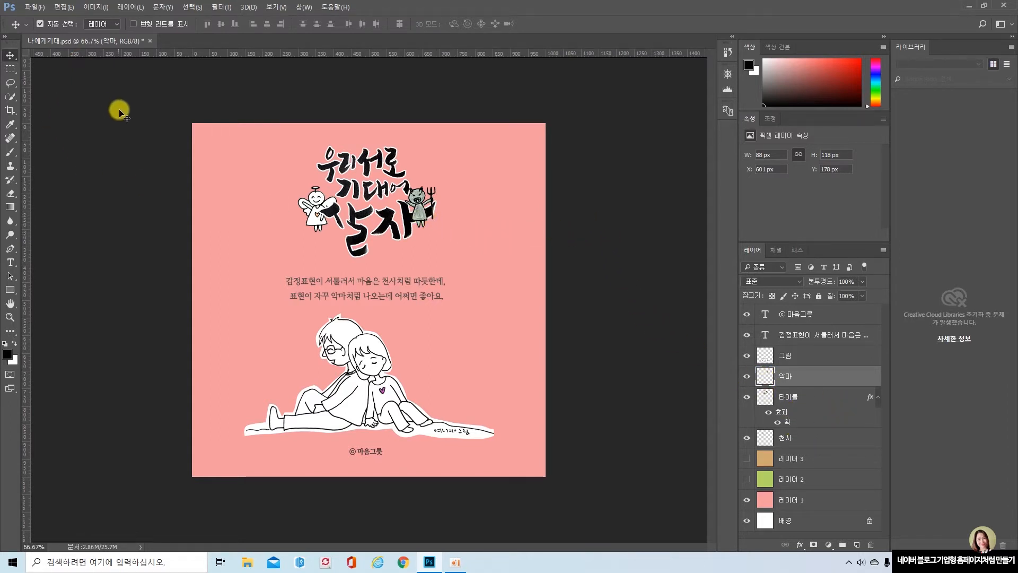
key("ctrl")
Step: Move the devil drawing to about X 645 px, Y 119 px and the angel drawing to about X 744 px, Y 106 px
key("ctrl+2")
left_click_drag(1, 41, 20, 69)
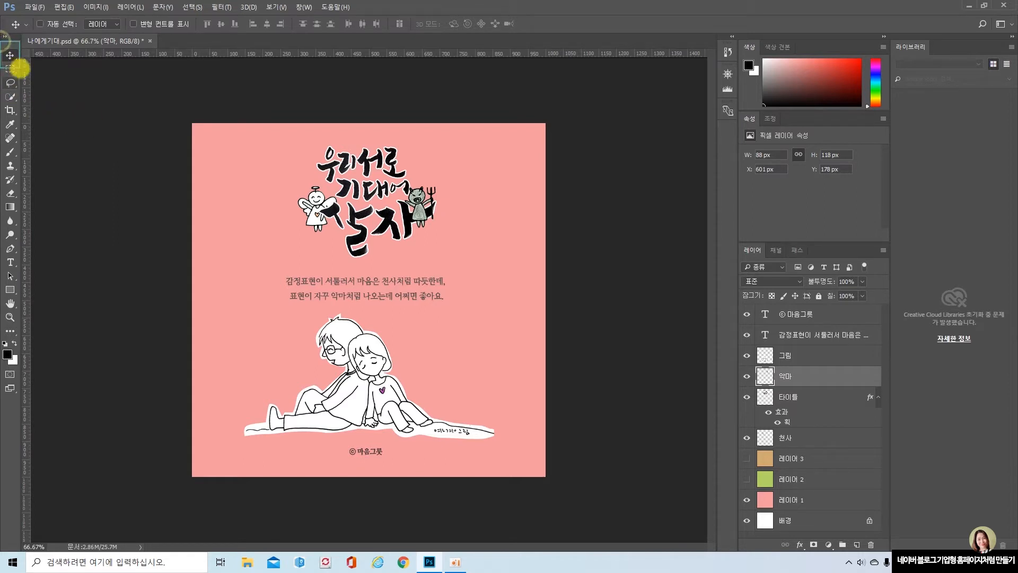
key("Escape")
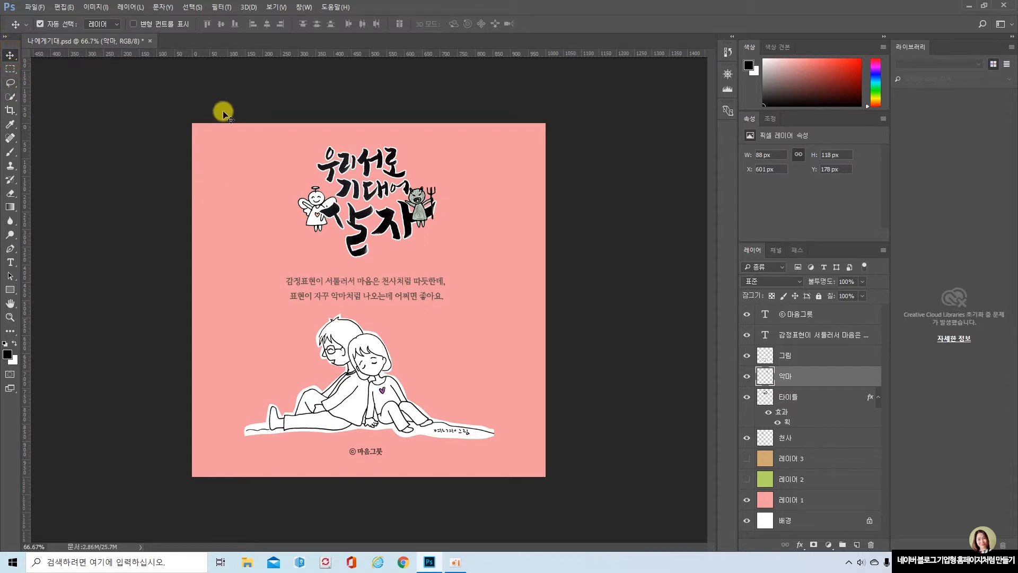
left_click_drag(420, 211, 436, 191)
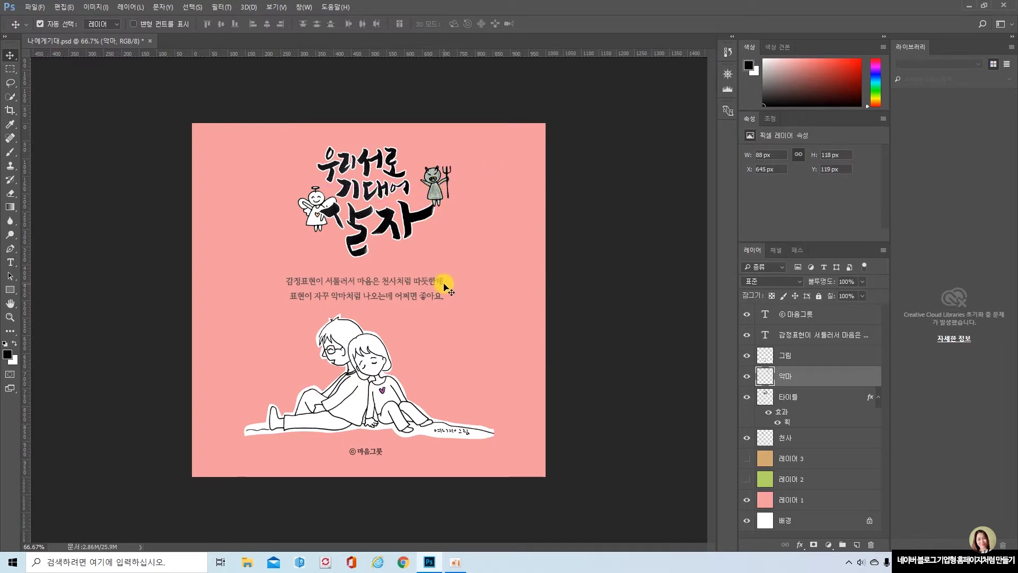
mouse_move(325, 247)
left_mouse_down()
mouse_move(334, 260)
mouse_move(445, 260)
mouse_move(477, 178)
mouse_move(469, 225)
mouse_move(481, 186)
left_mouse_up()
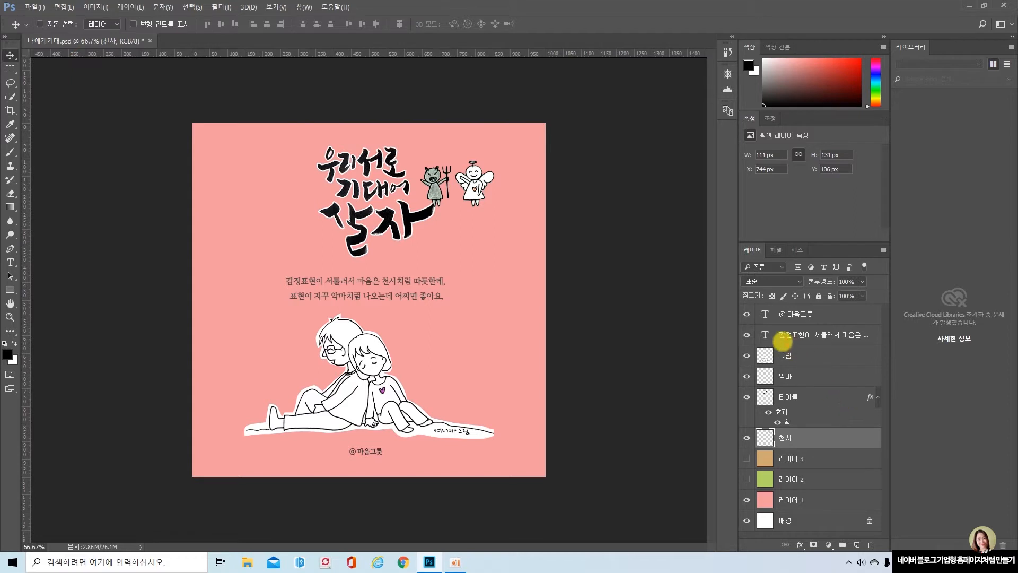
Step: Toggle the visibility of the ⓒ마음그릇 and 감정표현이 서툴러서 text layers off and back on to identify their text
left_click_drag(759, 305, 776, 324)
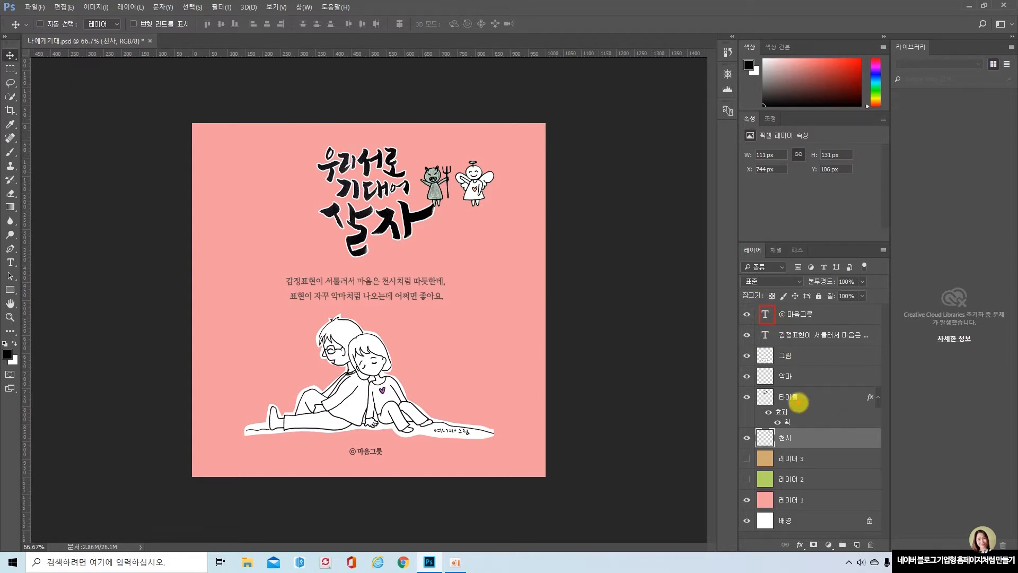
key("Escape")
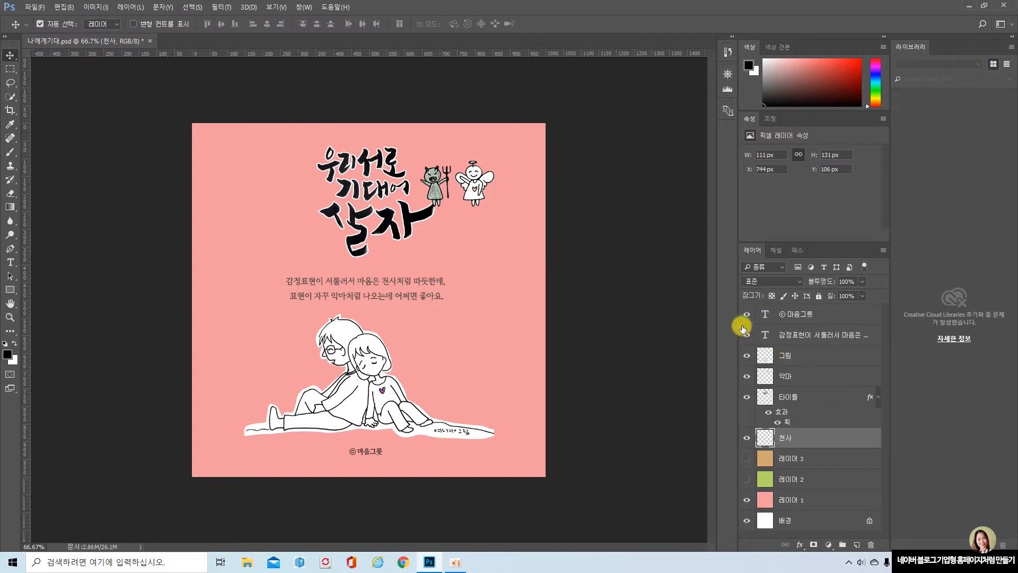
left_click(747, 317)
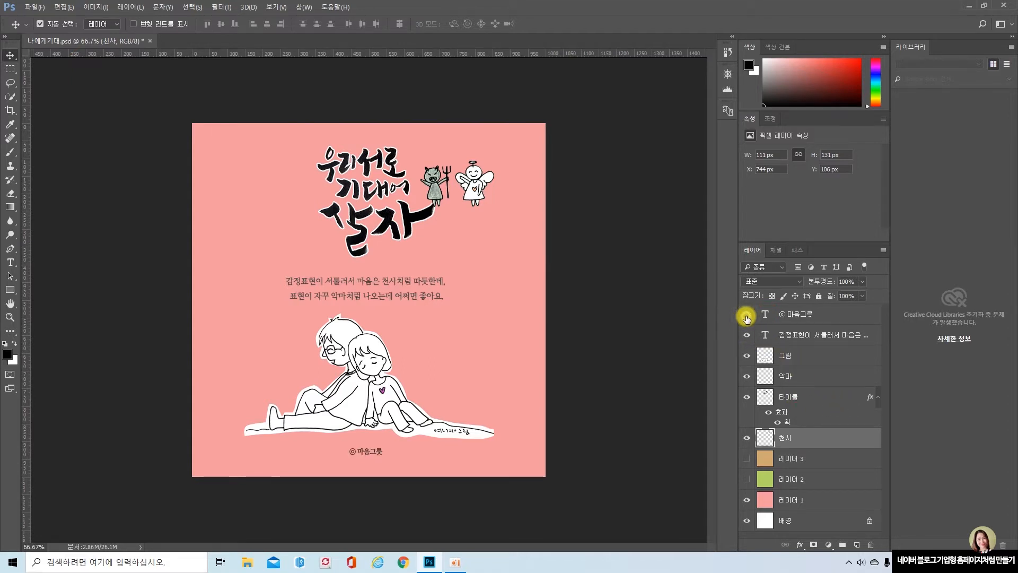
left_click(747, 335)
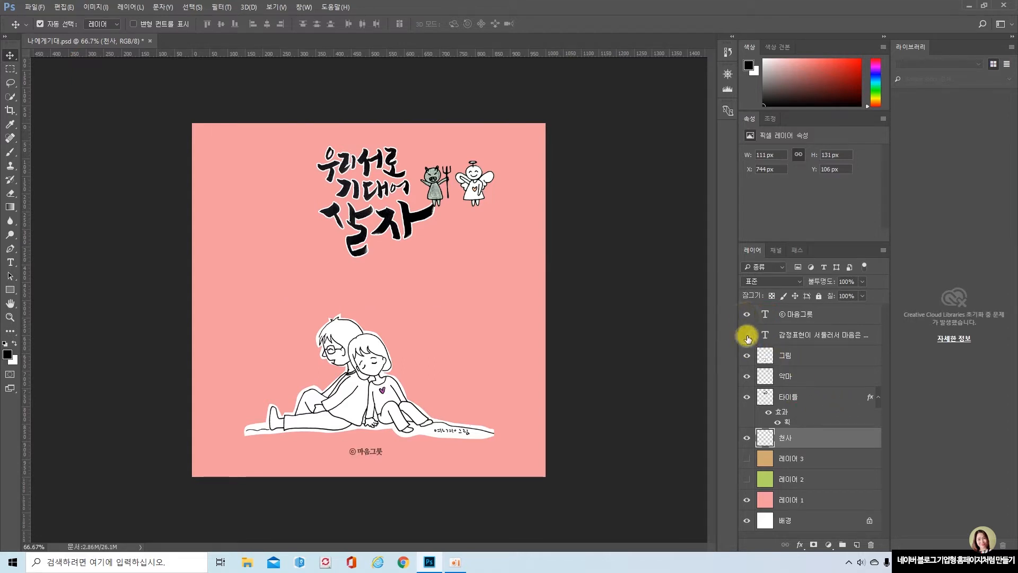
left_click(747, 336)
left_click(747, 336)
left_click(746, 335)
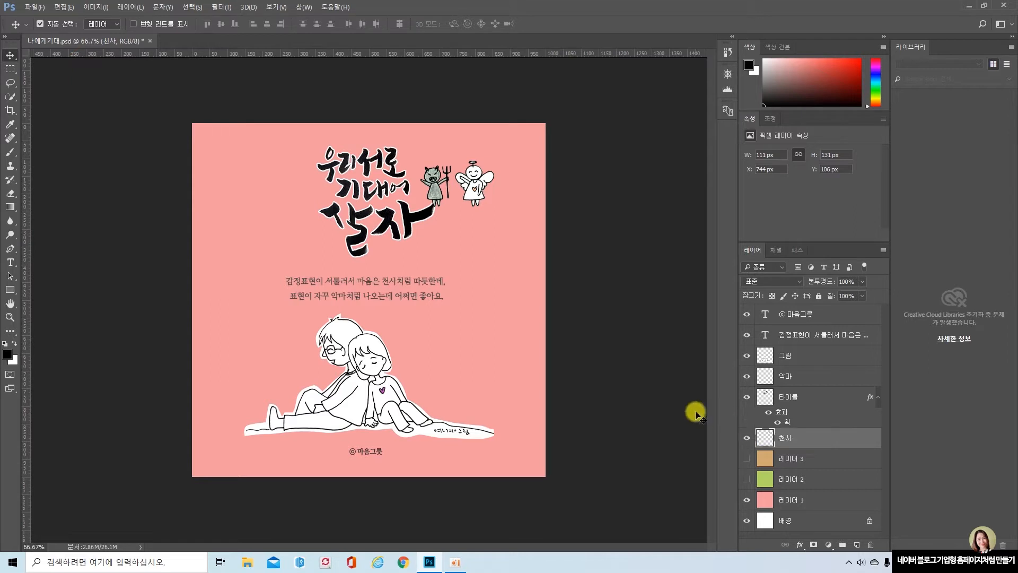
Step: Open the 감정표현이 서툴러서 text layer for editing, place the cursor at the end of its text, and leave editing without changing it
double_click(765, 335)
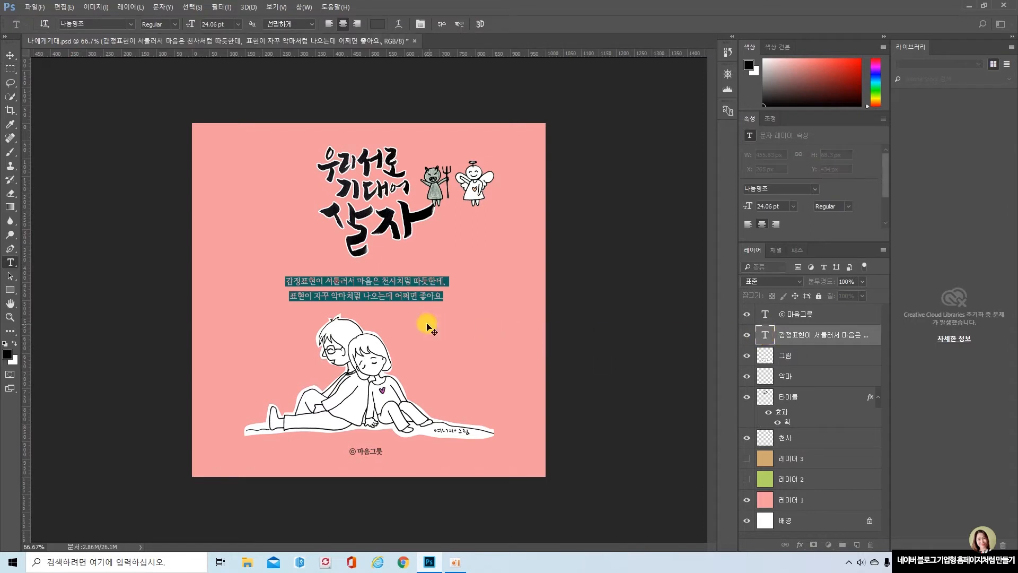
left_click(435, 296)
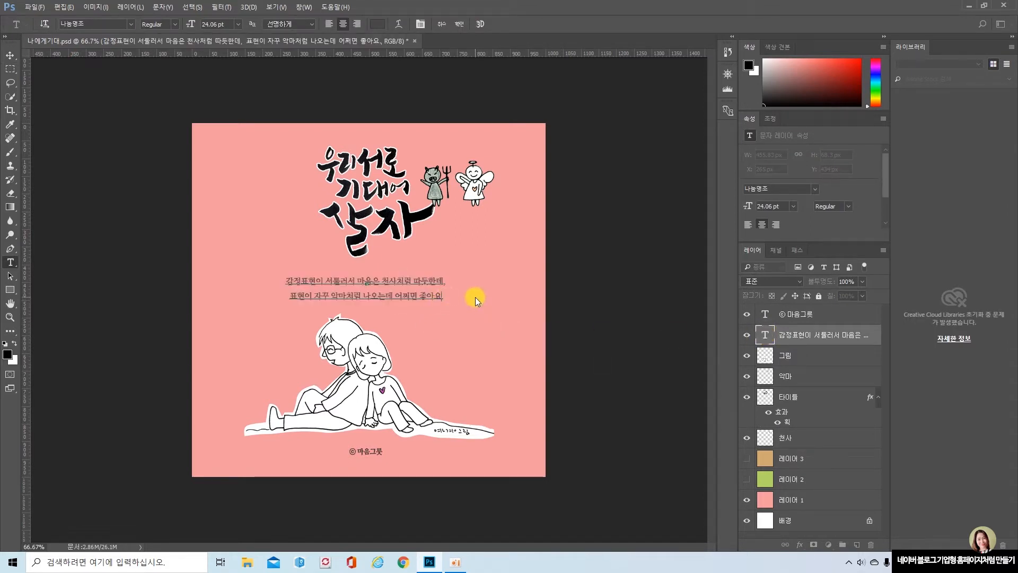
key("ctrl")
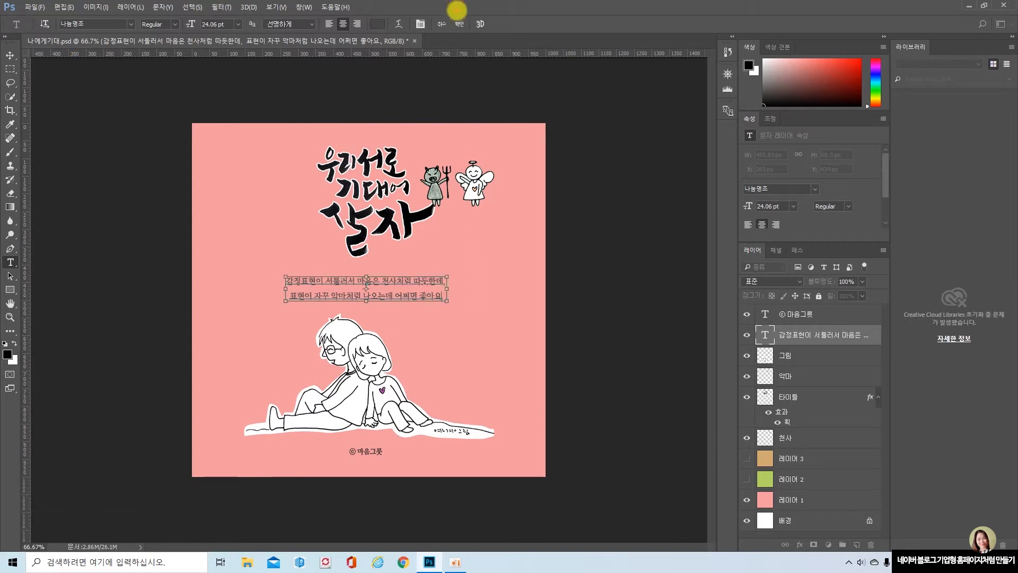
left_click(458, 24)
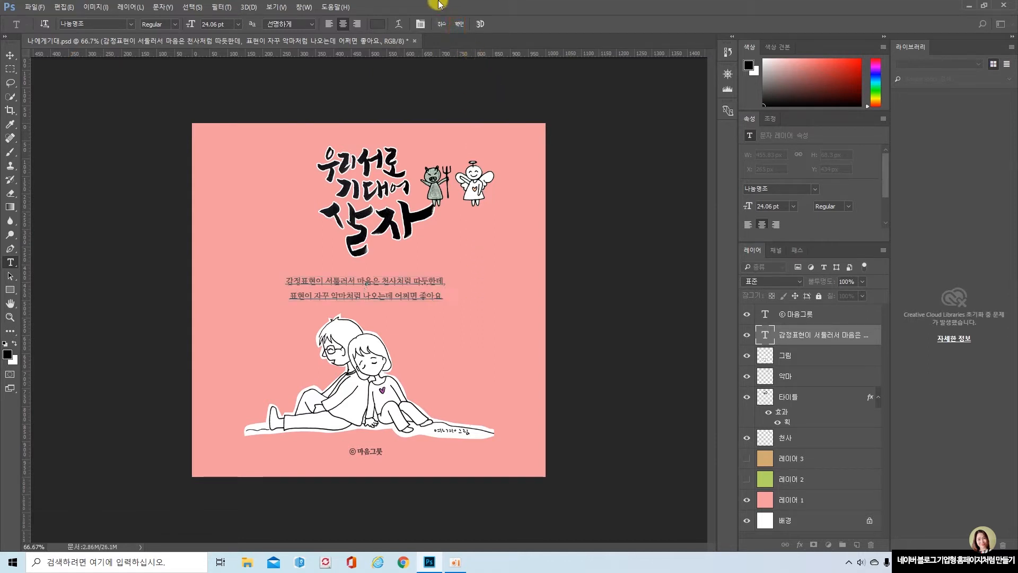
left_click(457, 22)
key("v")
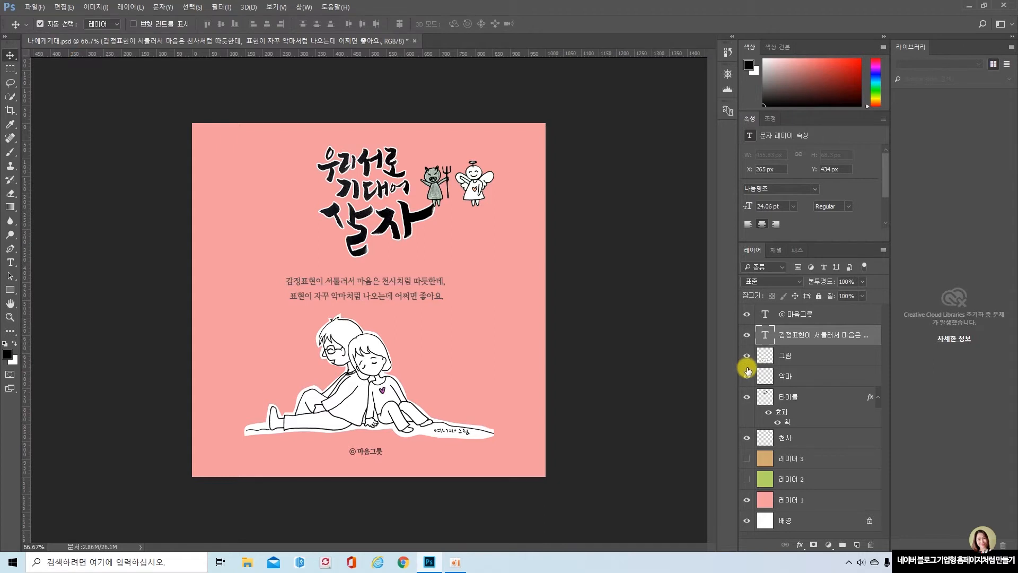
Step: Toggle the 타이틀 layer's effects off and back on to compare the calligraphy with and without its stroke
left_click_drag(756, 304, 778, 353)
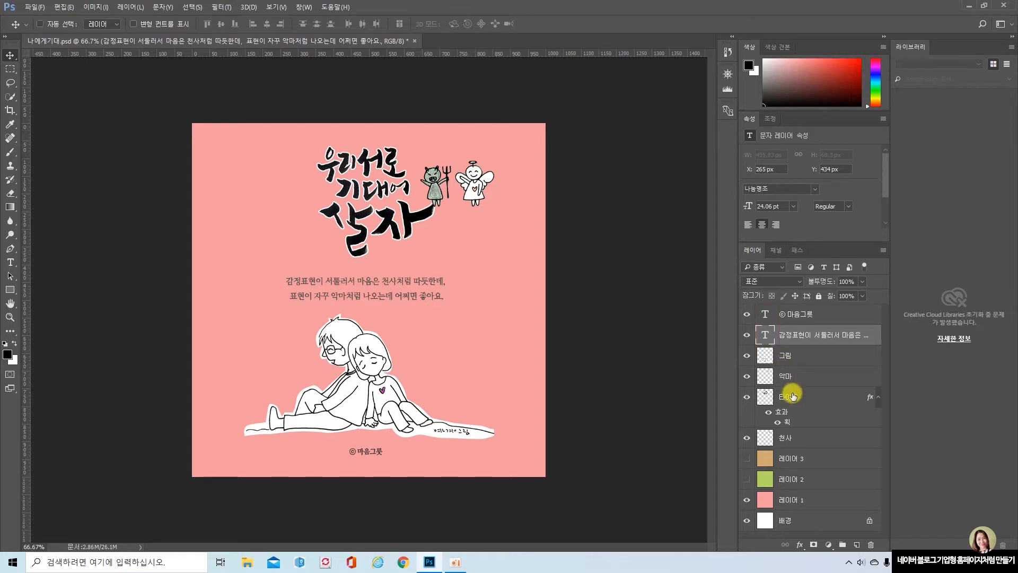
left_click_drag(754, 385, 888, 431)
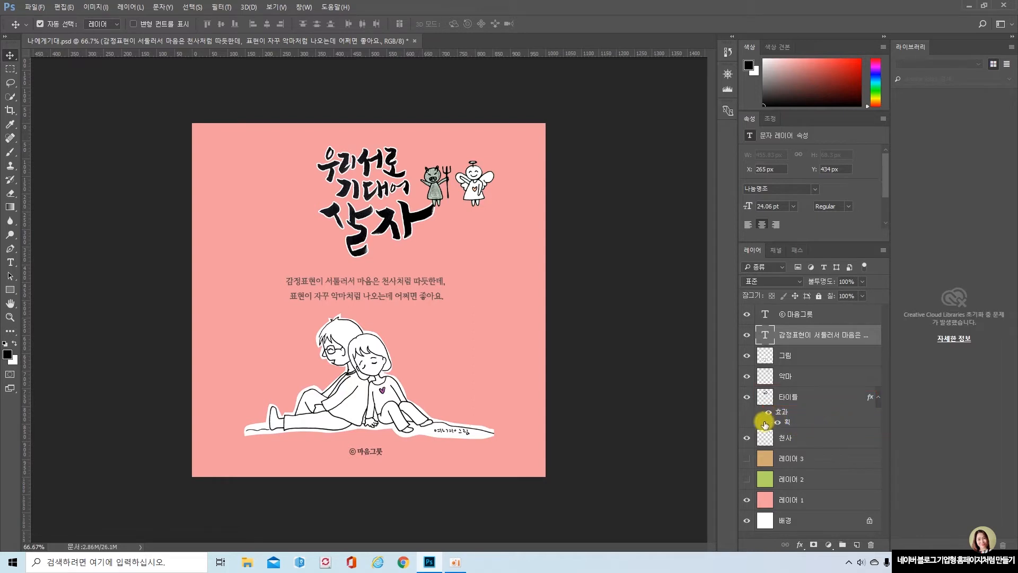
left_click(768, 413)
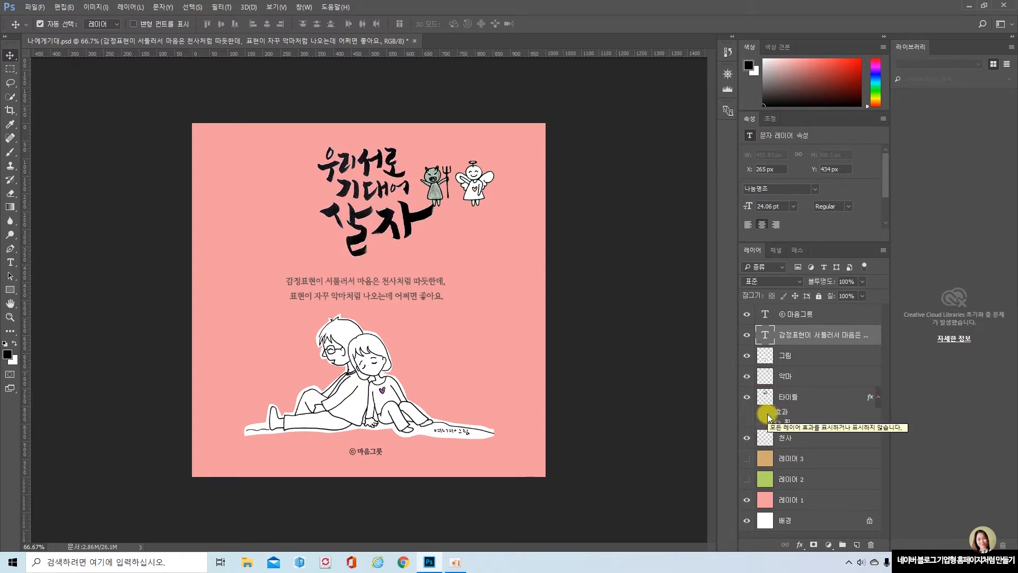
left_click(768, 413)
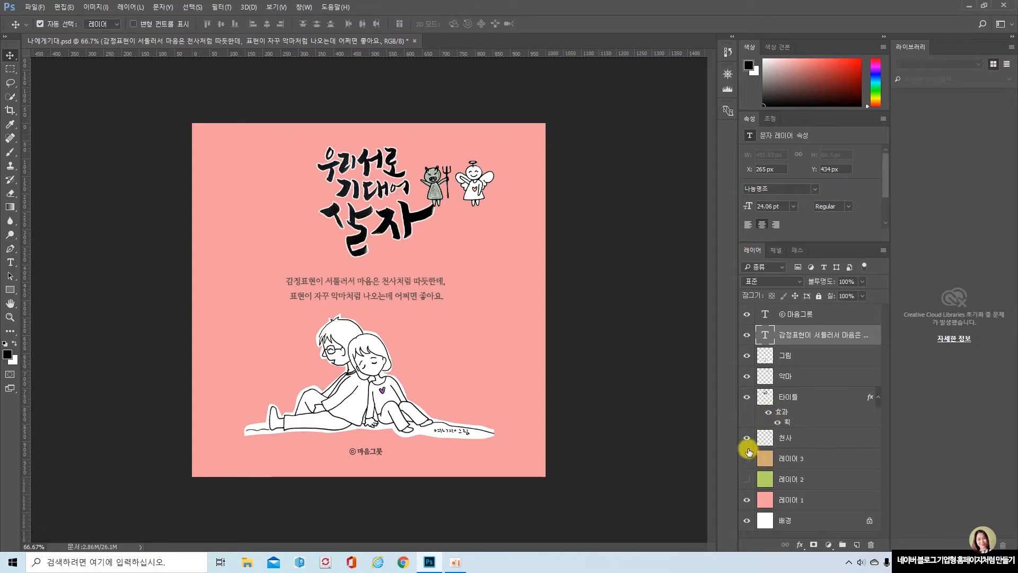
Step: Open the layer style settings of the 타이틀 layer to examine its effects, and close them unchanged
left_click(870, 399)
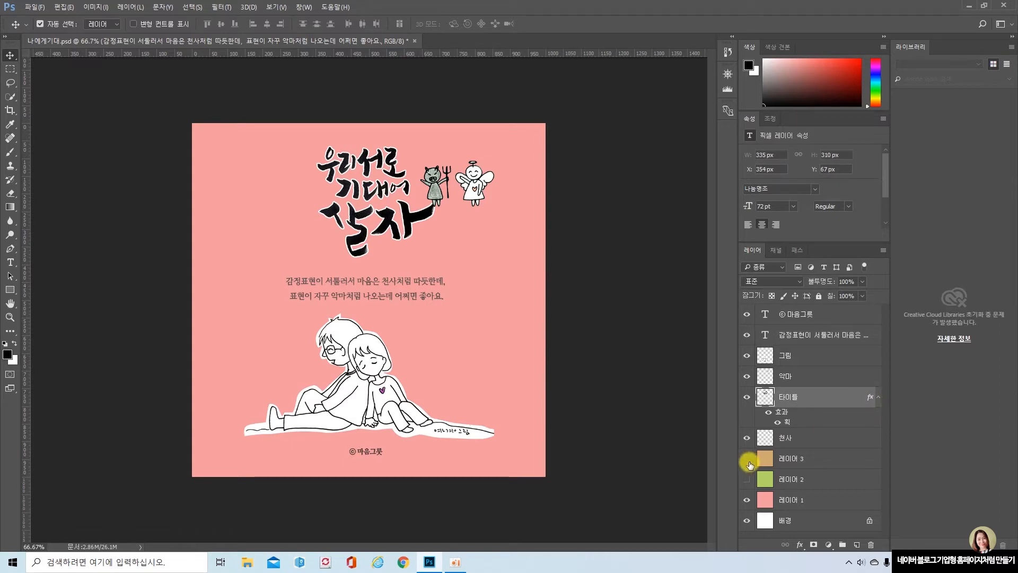
key("h")
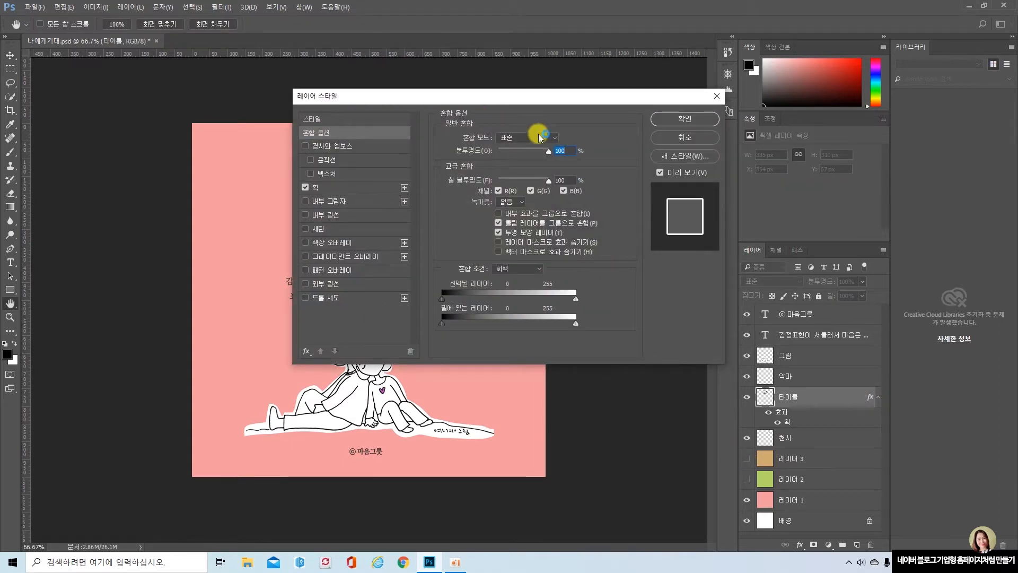
left_click(709, 124)
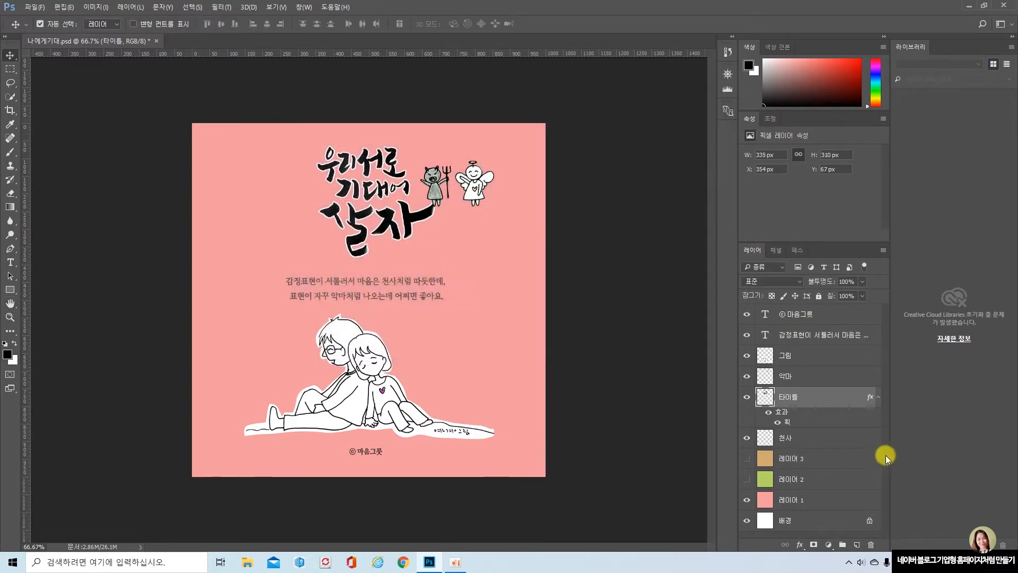
Step: Select the 그림 layer through the couple drawing on the canvas and lower its opacity to 18%
left_click(375, 368)
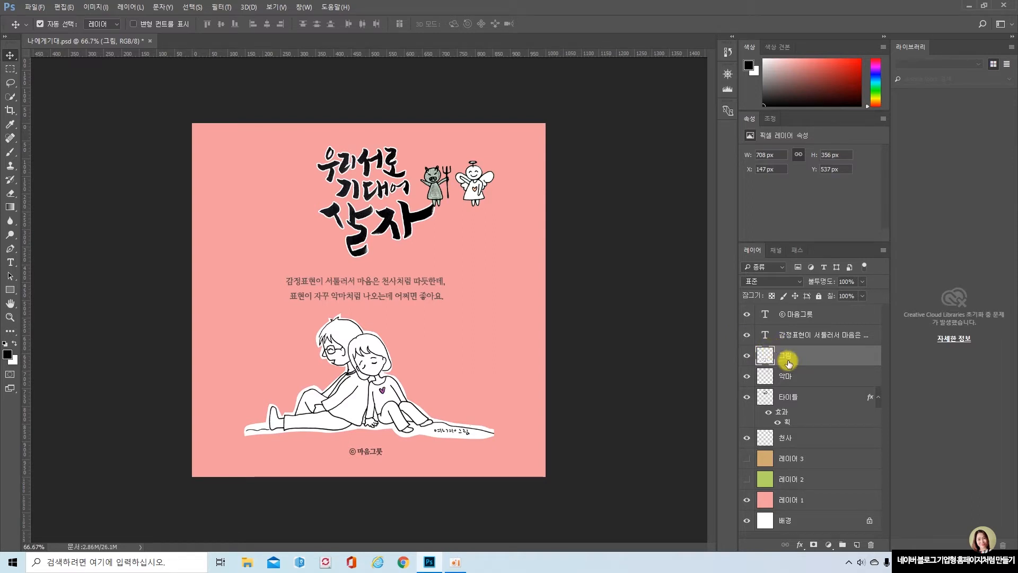
key("ctrl+2")
left_click_drag(809, 270, 870, 289)
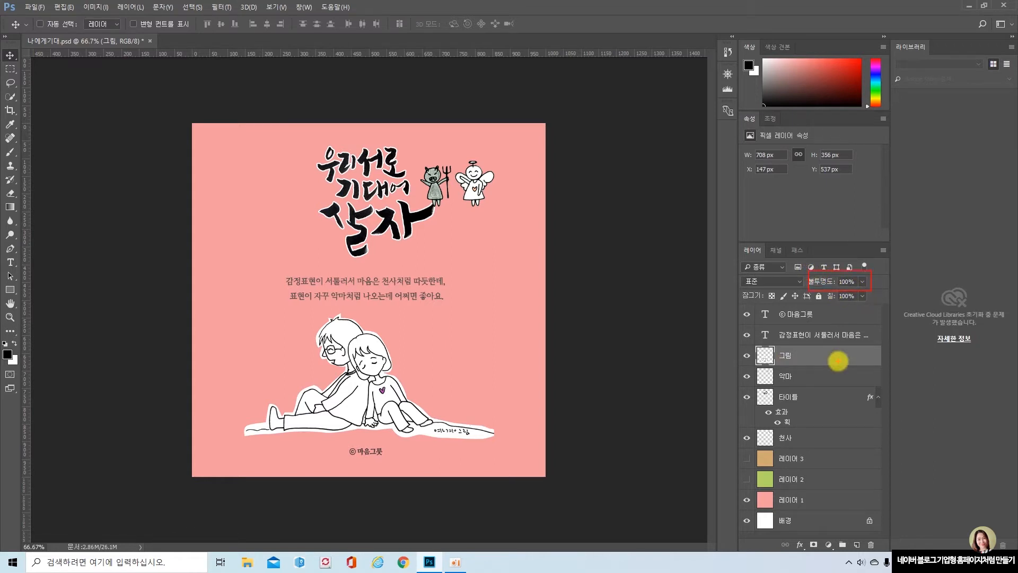
left_click(863, 281)
left_click_drag(860, 294, 828, 299)
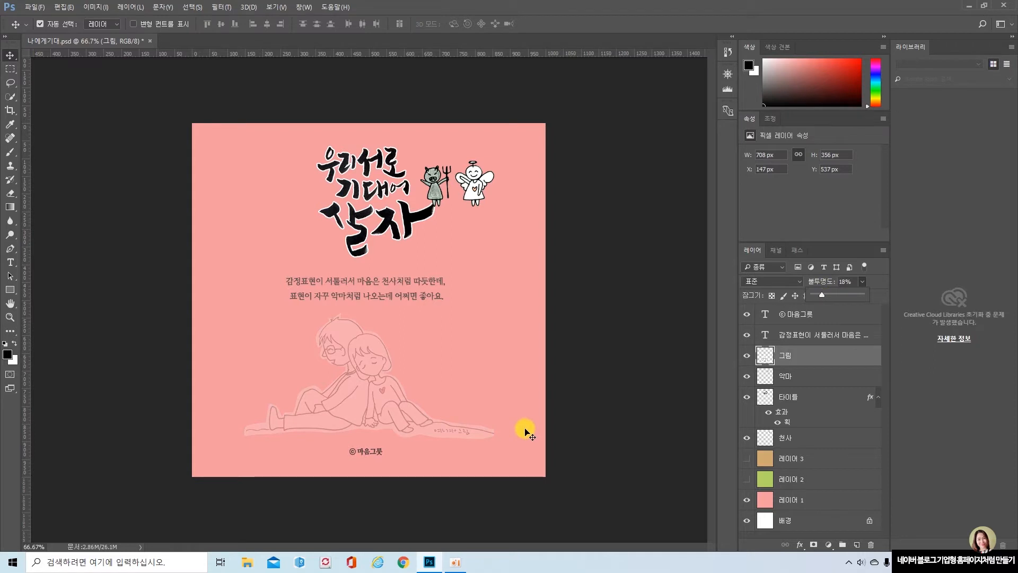
key("ctrl")
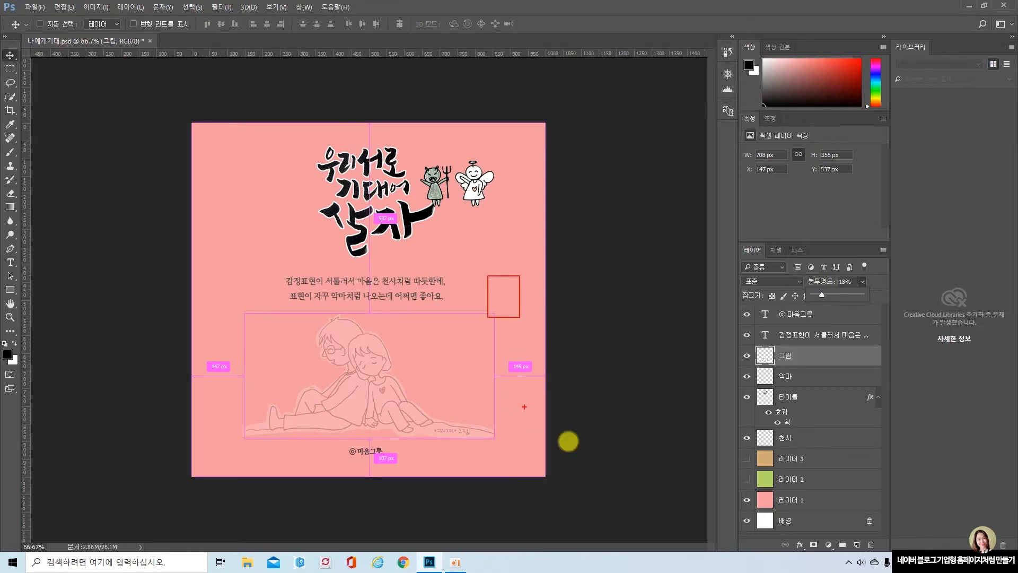
key("Escape")
Step: Set the 그림 layer's opacity to 100%
left_click(862, 282)
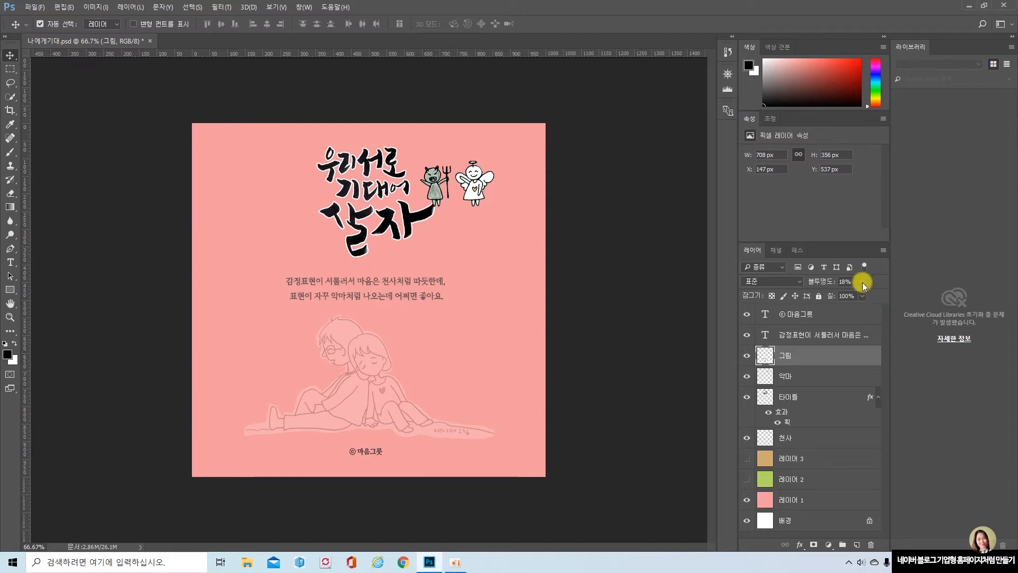
left_click_drag(842, 294, 889, 296)
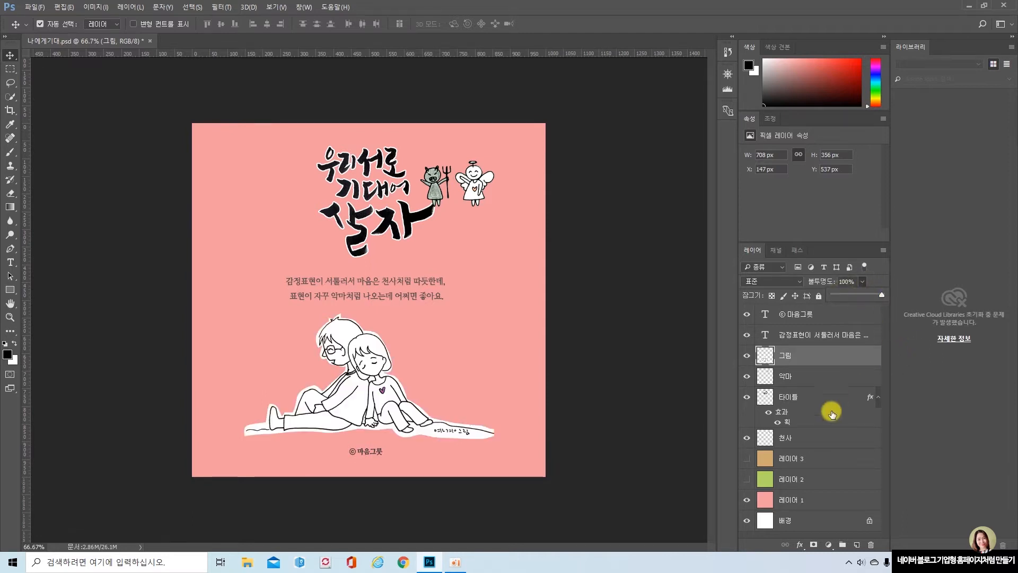
left_click(863, 282)
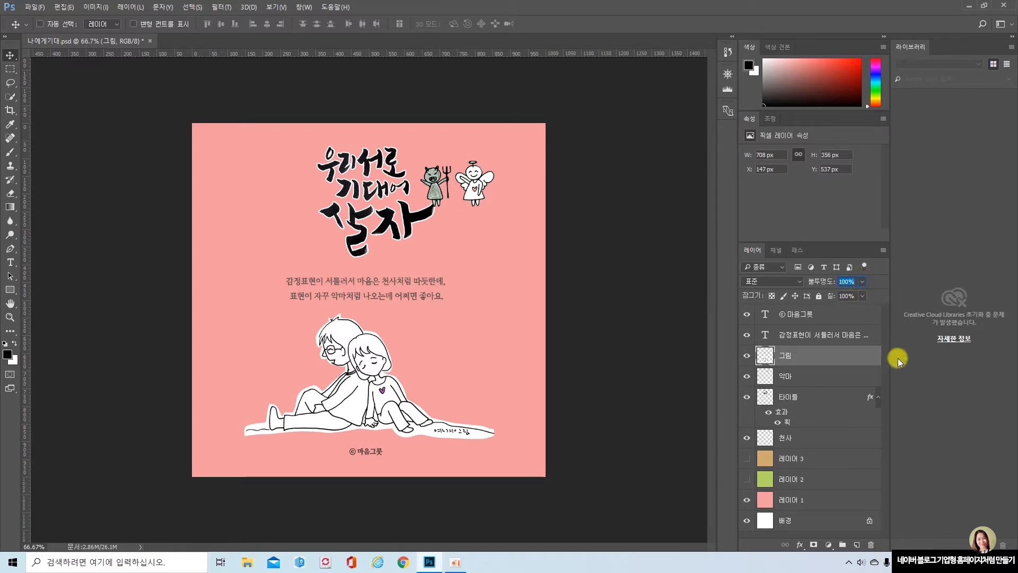
Step: Filter the layer list to pixel layers only and to type layers only, clearing each filter again
left_click_drag(790, 257, 874, 272)
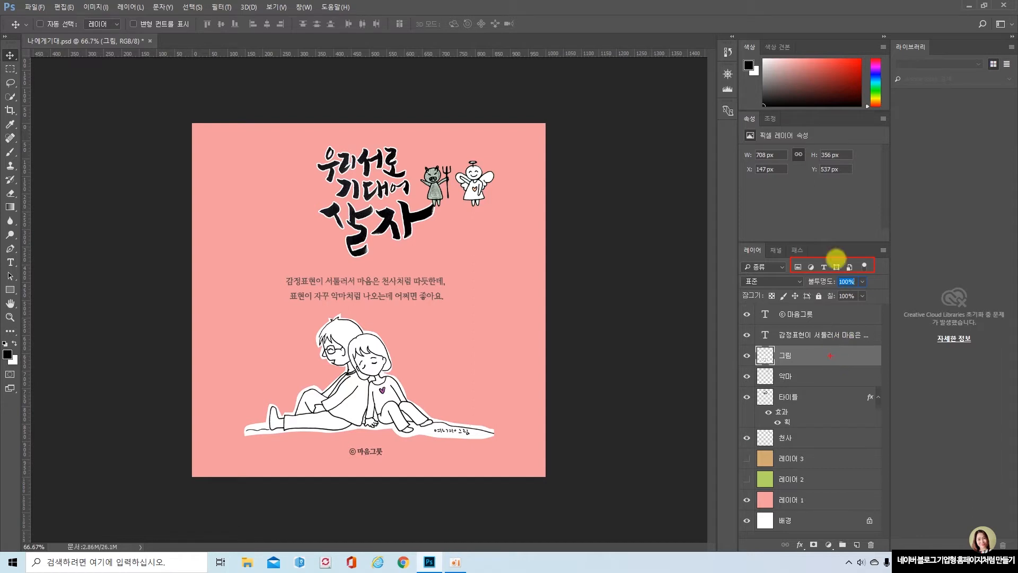
key("Escape")
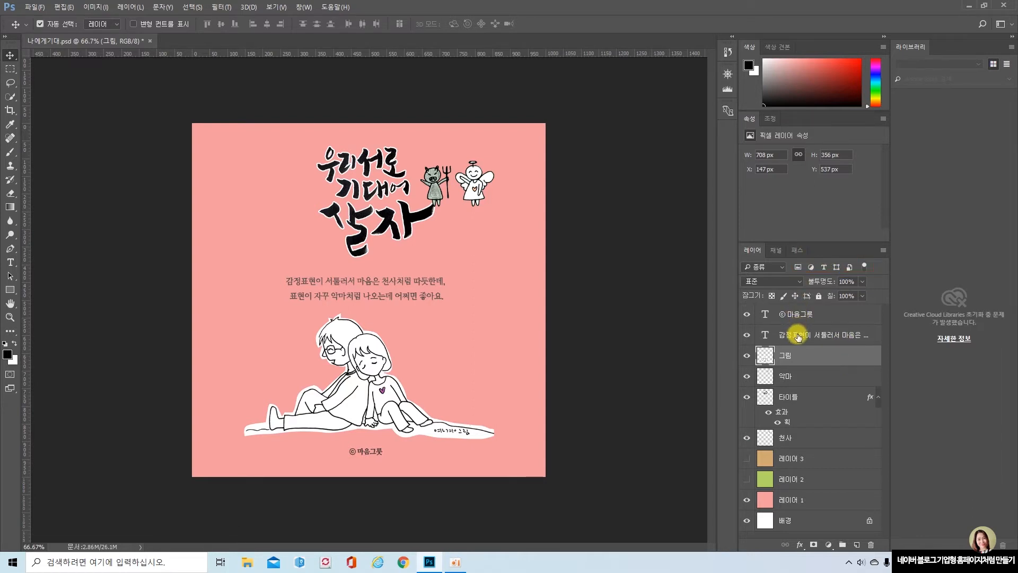
left_click(798, 266)
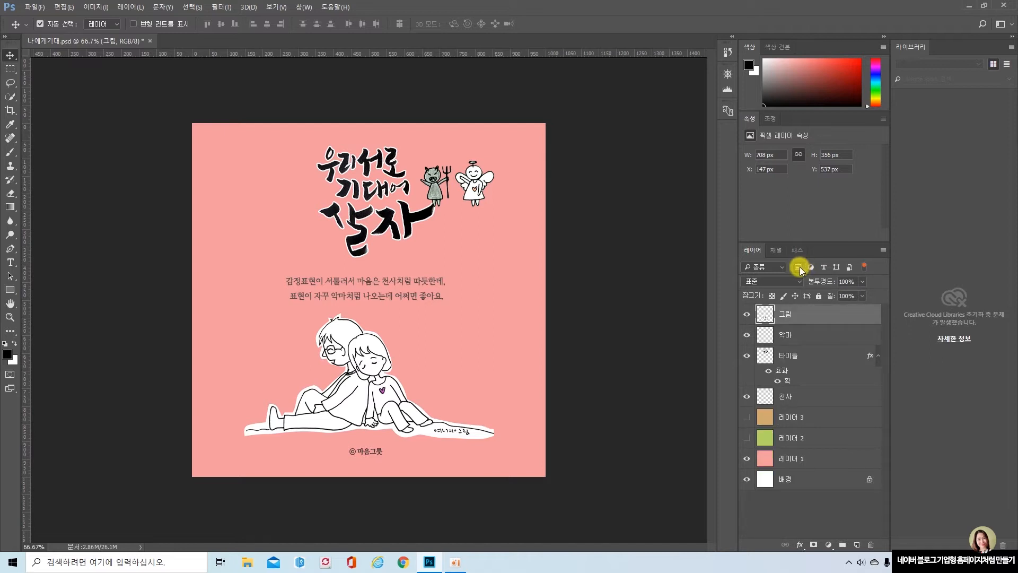
key("ctrl+2")
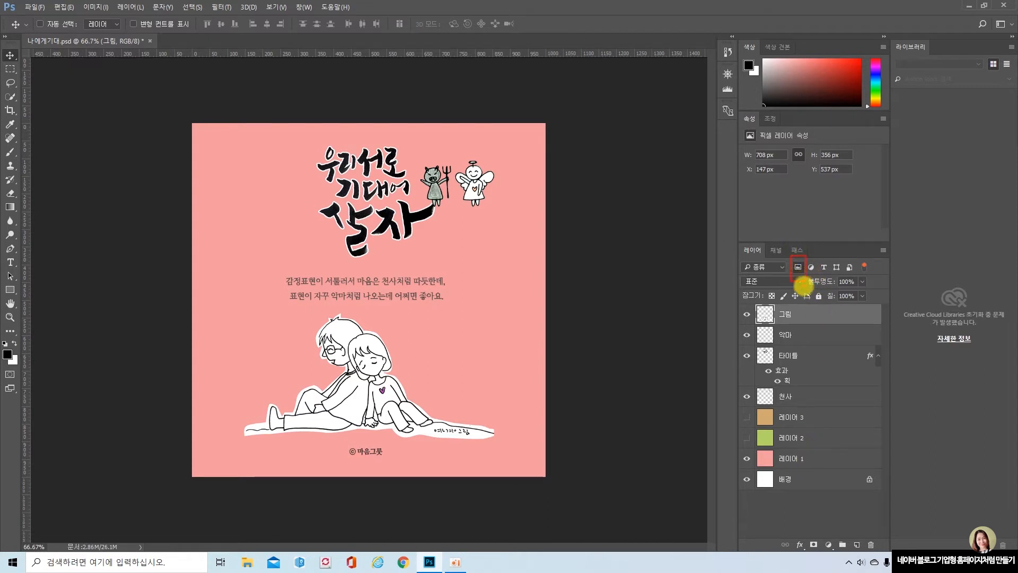
key("Escape")
left_click(798, 266)
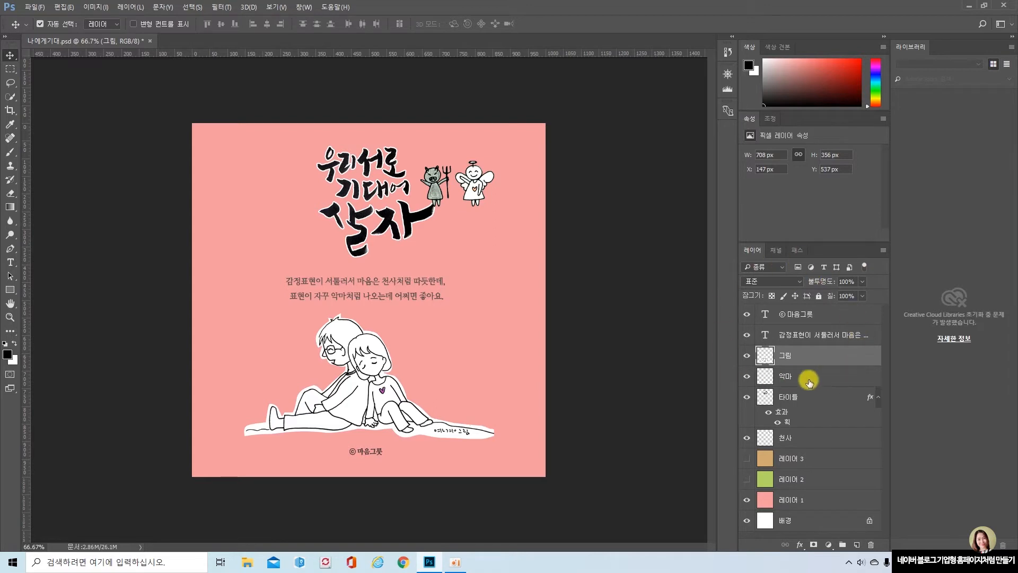
left_click(825, 267)
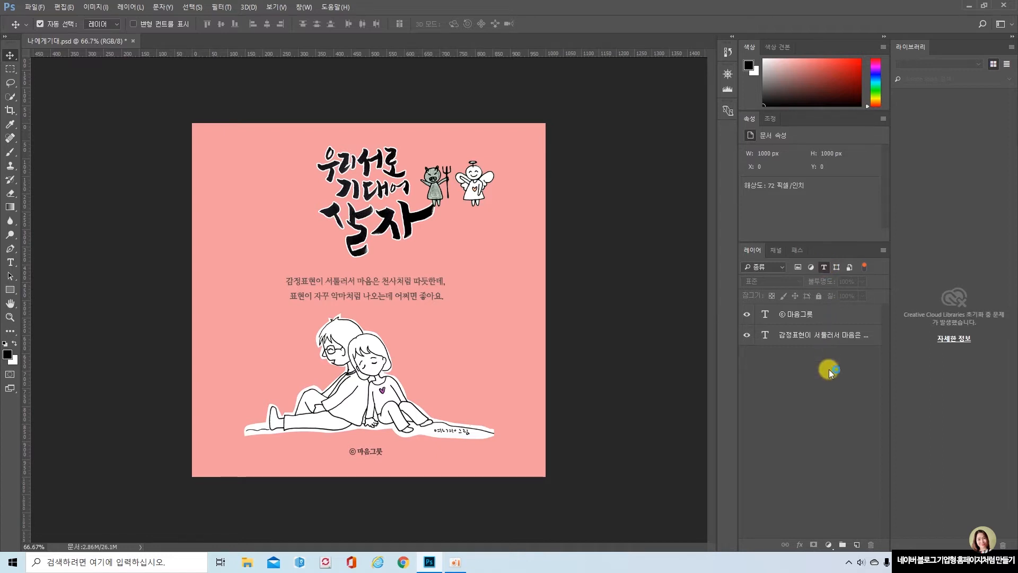
left_click(824, 266)
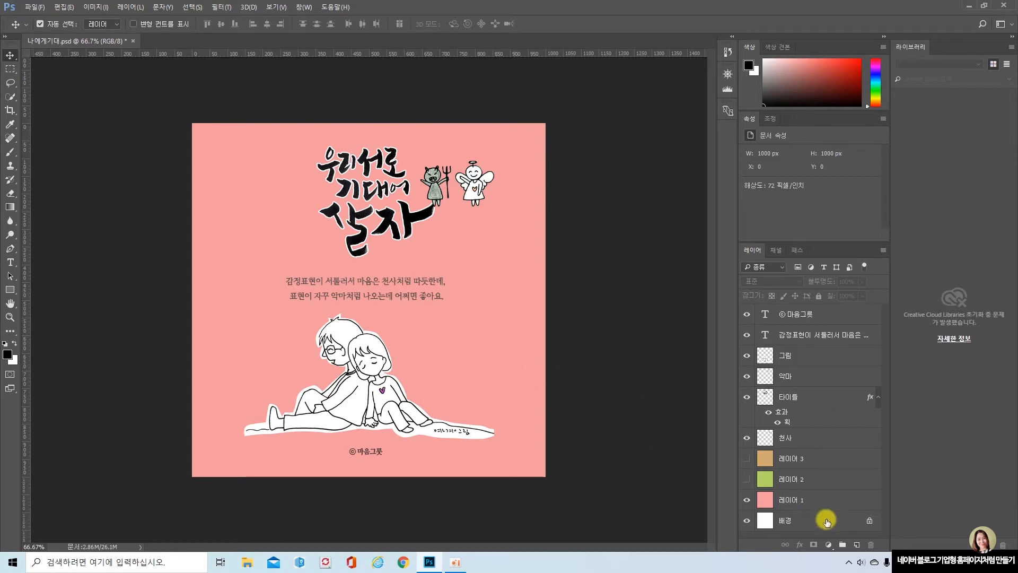
Step: Create a new empty layer directly above the 레이어 3 layer
key("ctrl+2")
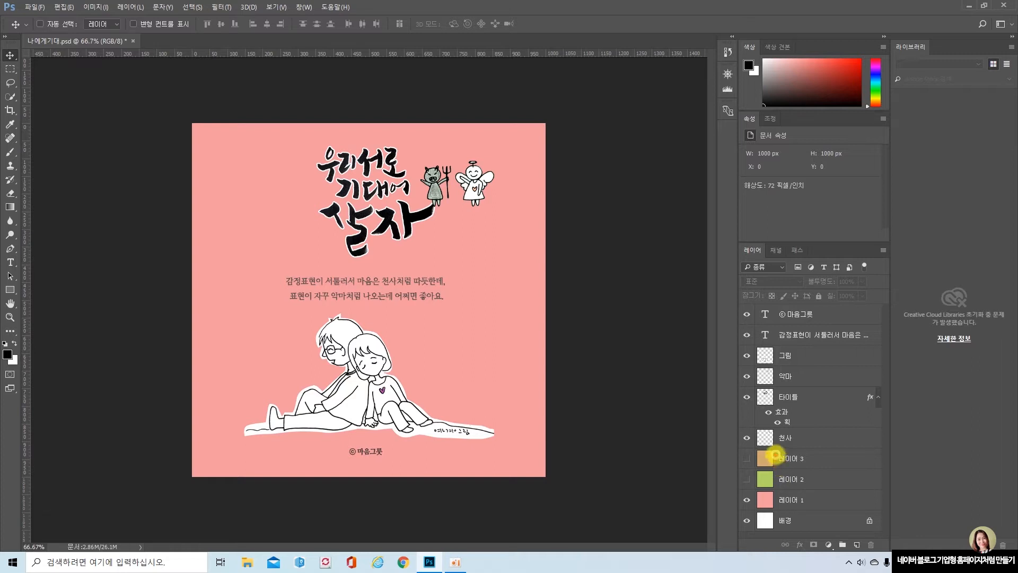
mouse_move(775, 454)
left_mouse_down()
mouse_move(759, 465)
mouse_move(773, 477)
mouse_move(774, 509)
left_mouse_up()
key("Escape")
left_click(811, 459)
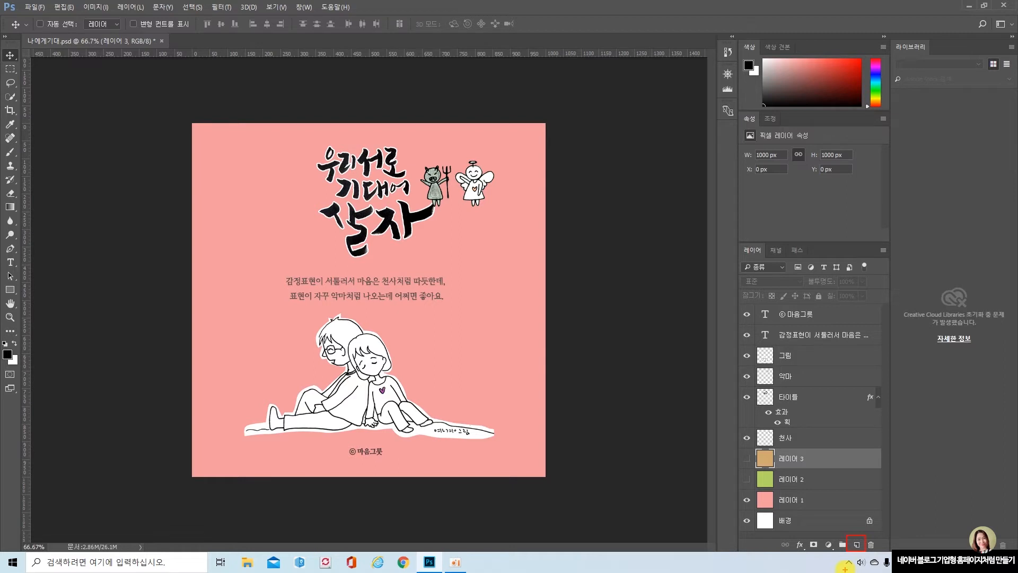
key("ctrl")
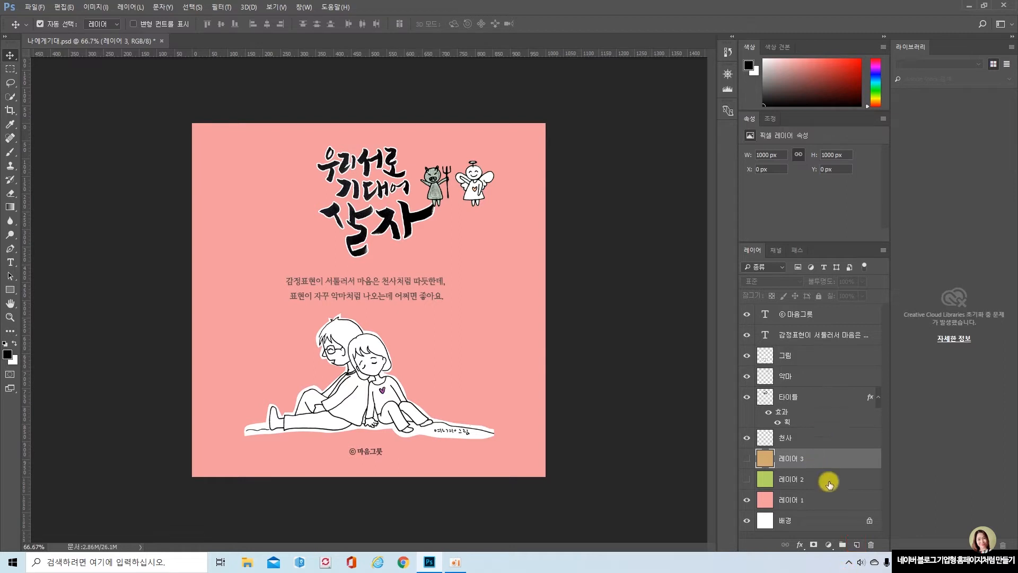
left_click(856, 544)
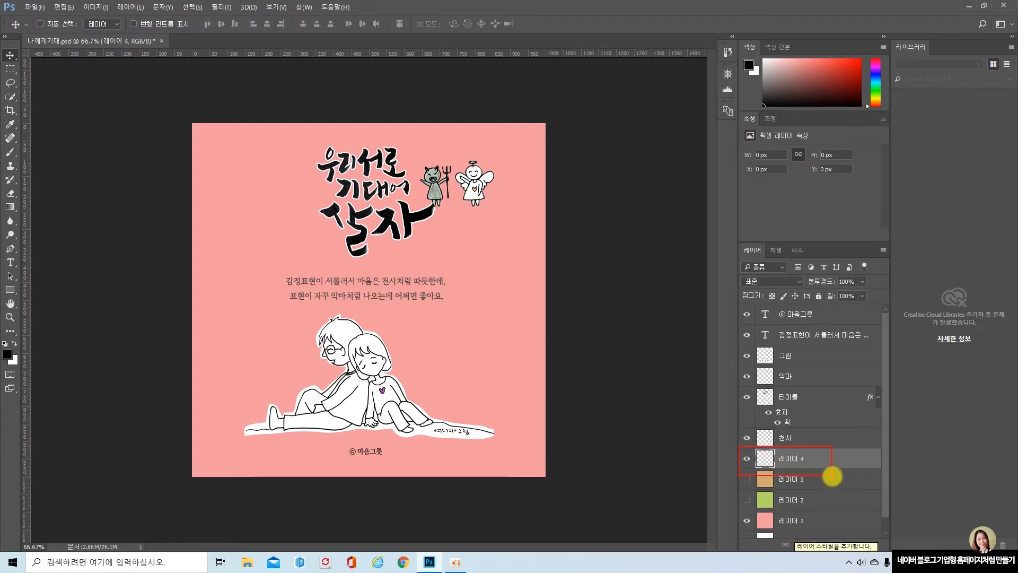
Step: Set the foreground colour to the light blue #65c1f6
key("Escape")
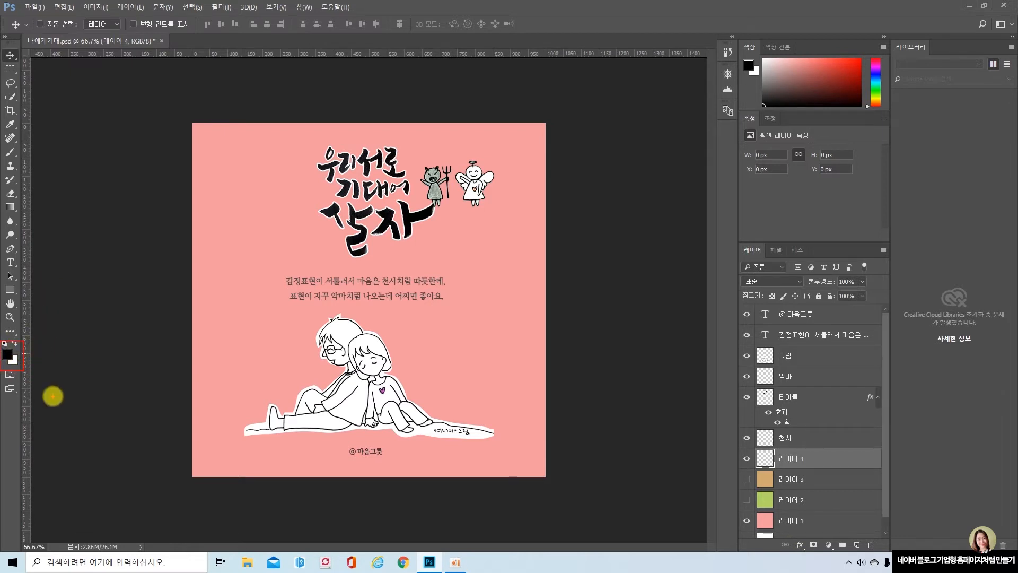
key("Escape")
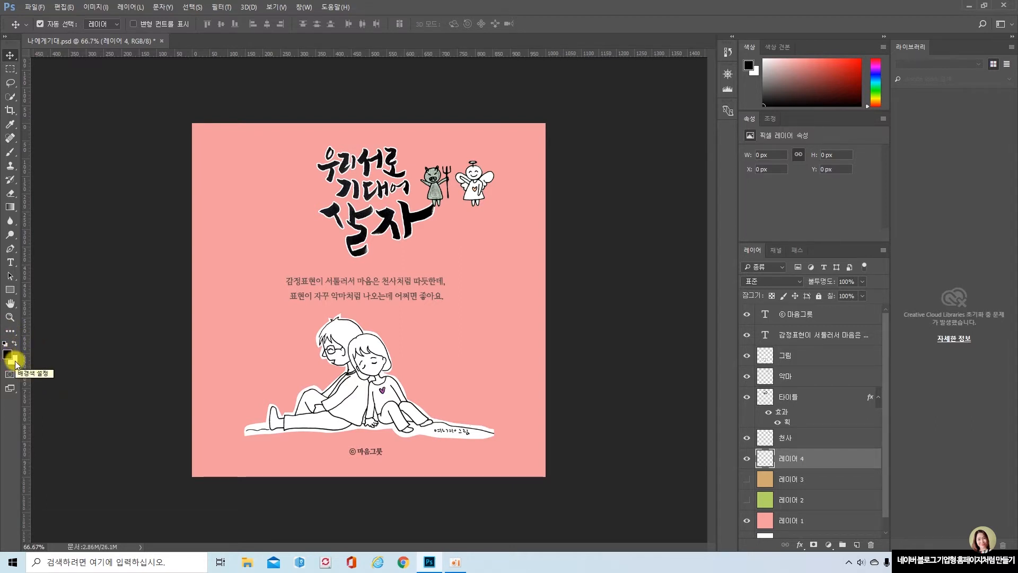
left_click(7, 355)
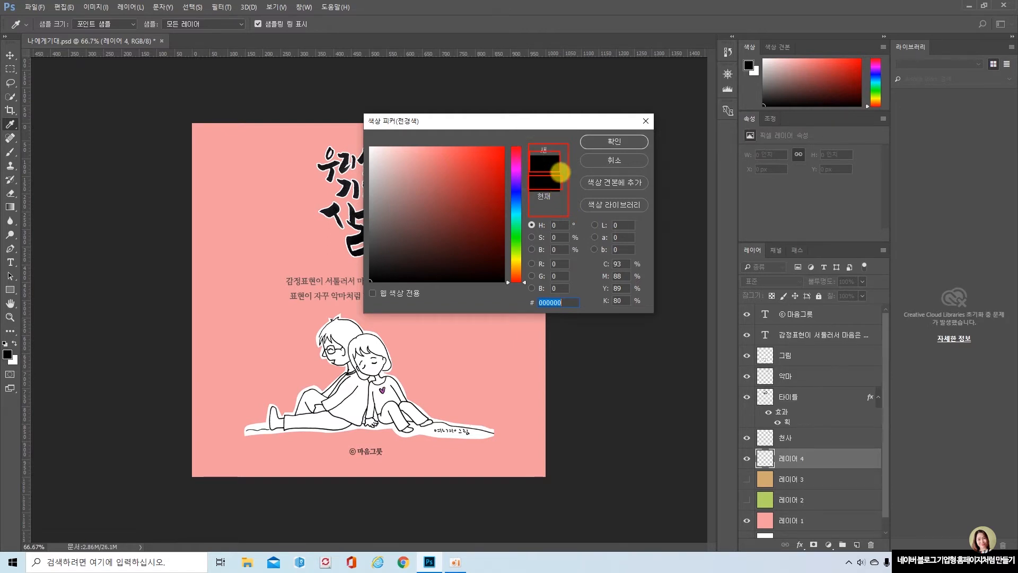
key("Escape")
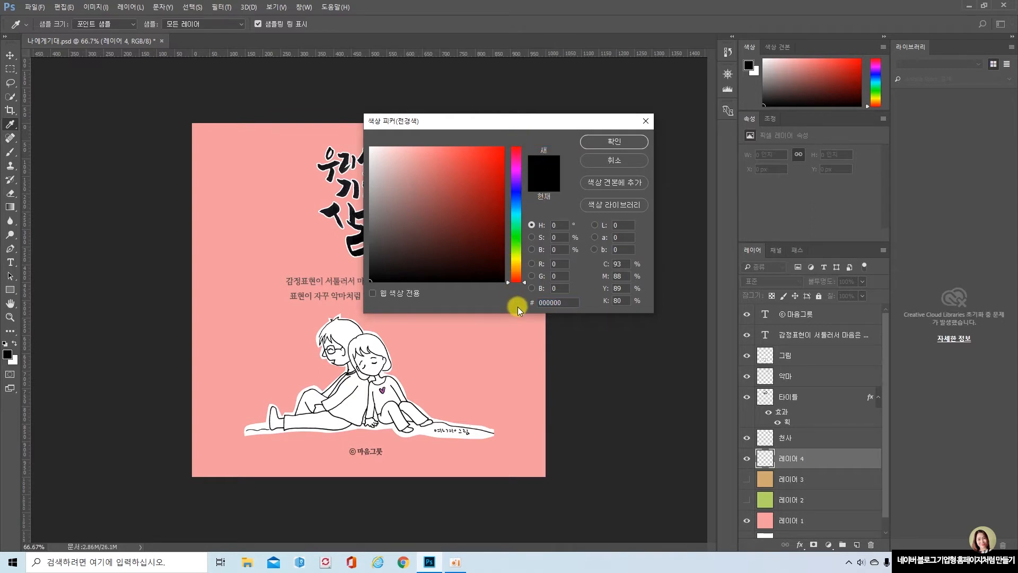
left_click(515, 207)
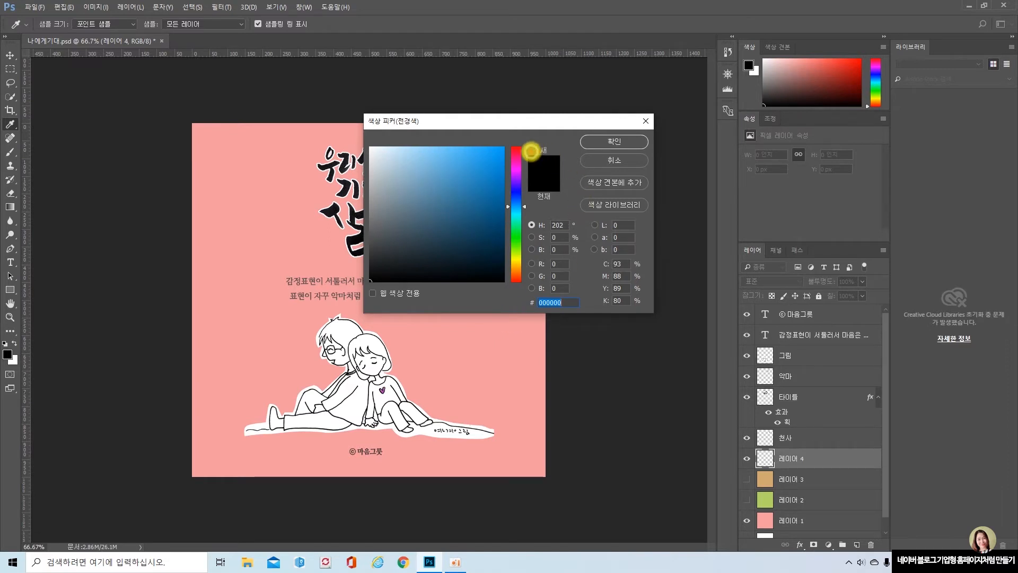
left_click_drag(531, 152, 563, 171)
key("Escape")
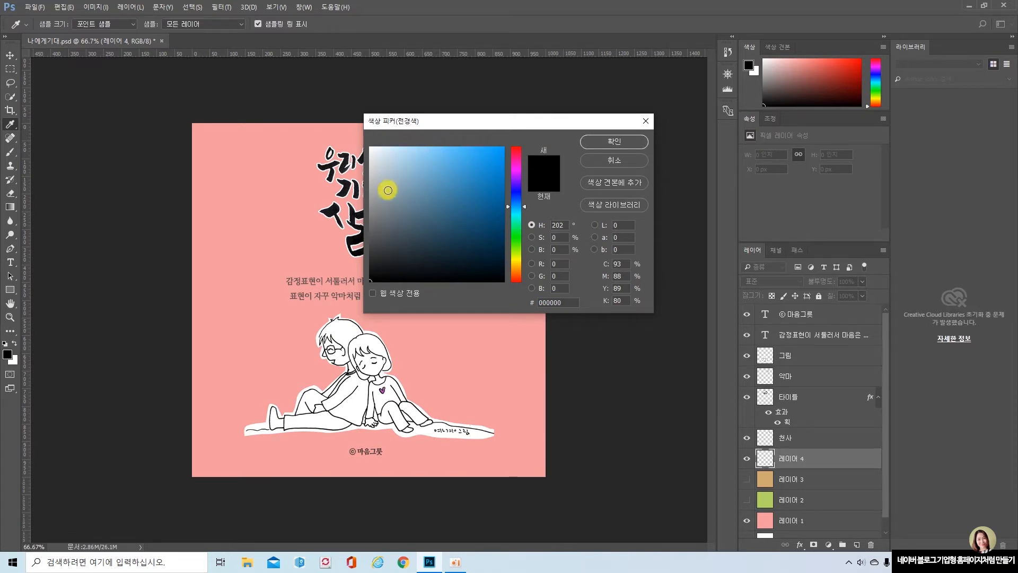
left_click(449, 151)
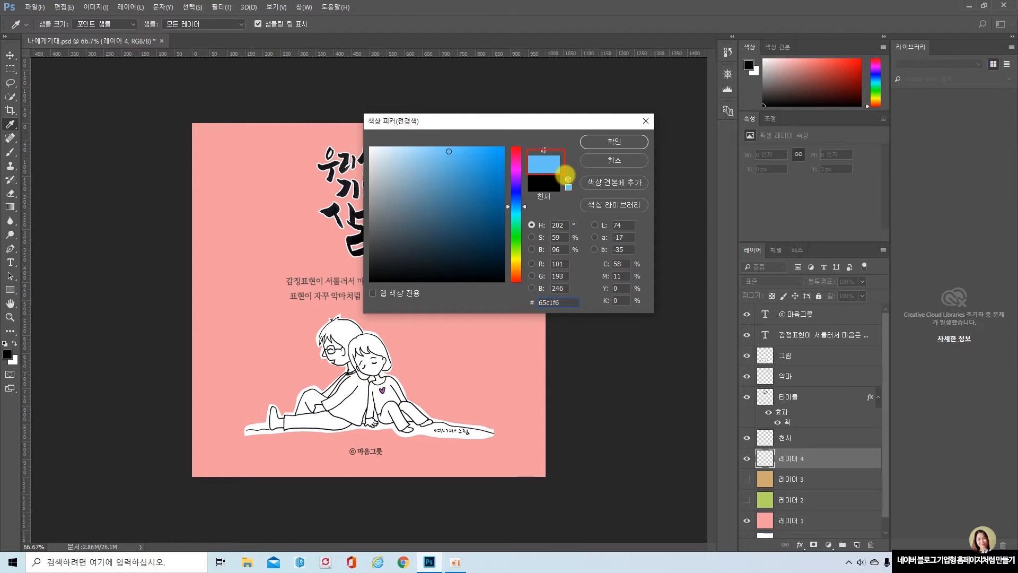
left_click(625, 141)
key("v")
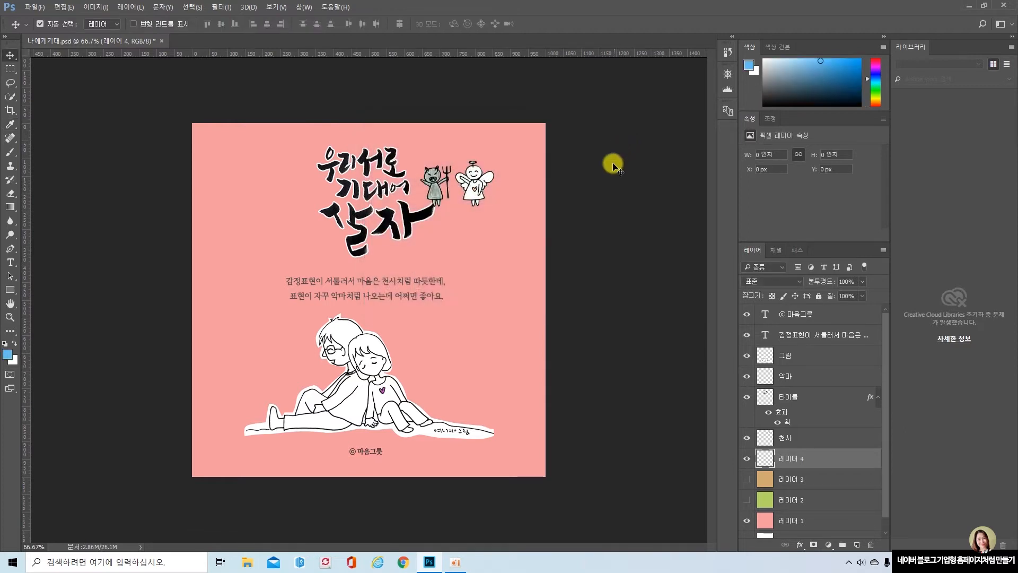
key("ctrl")
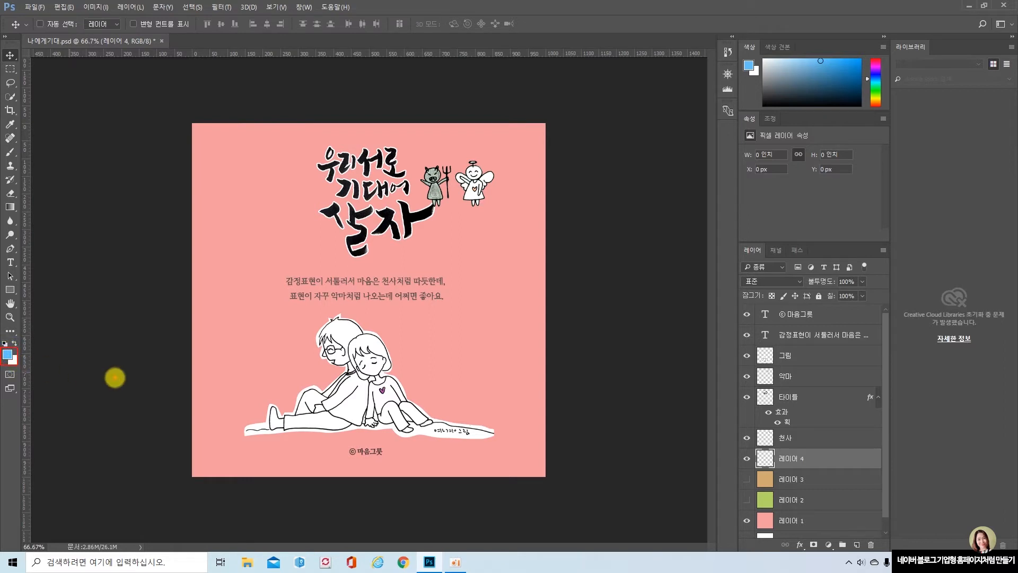
key("Escape")
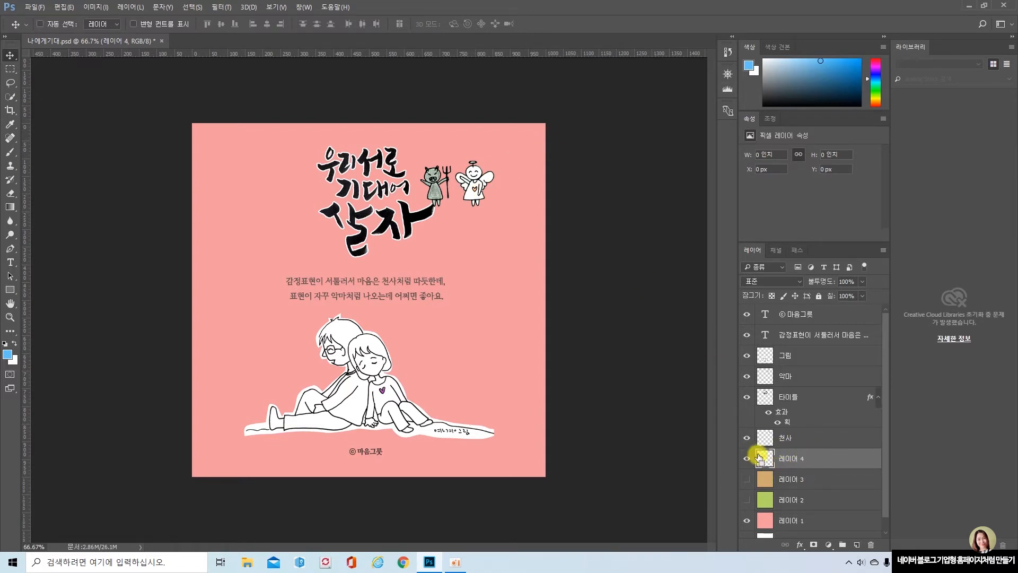
Step: Fill the empty 레이어 4 layer using the Fill command with its contents set to 전경색 (foreground colour)
left_click_drag(749, 444, 830, 473)
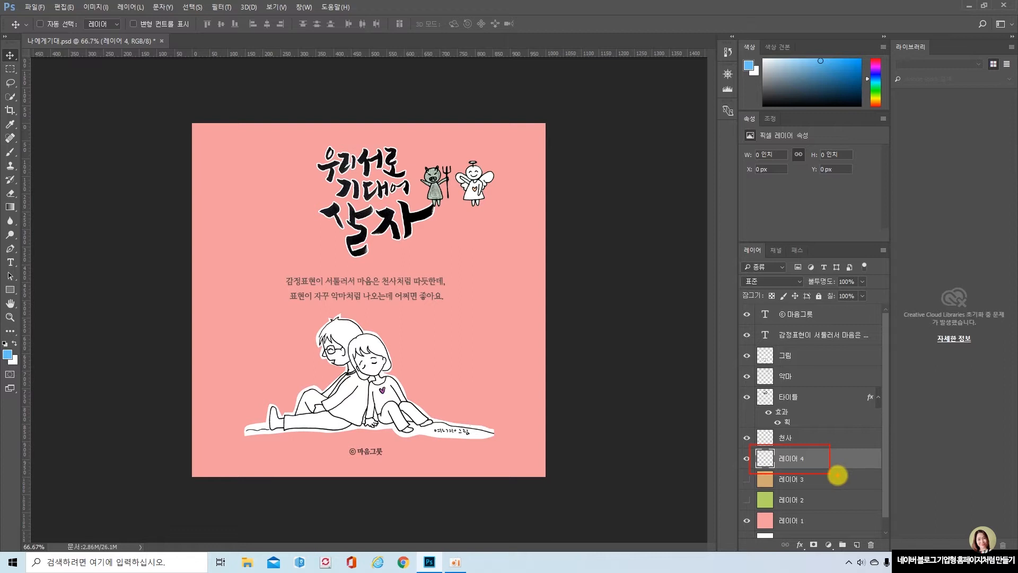
key("Escape")
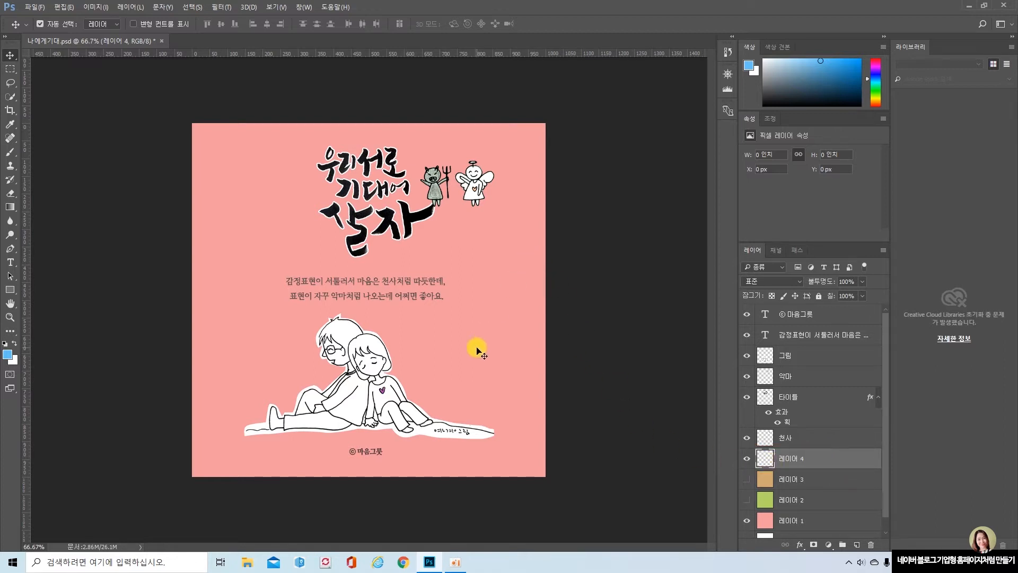
left_click(63, 7)
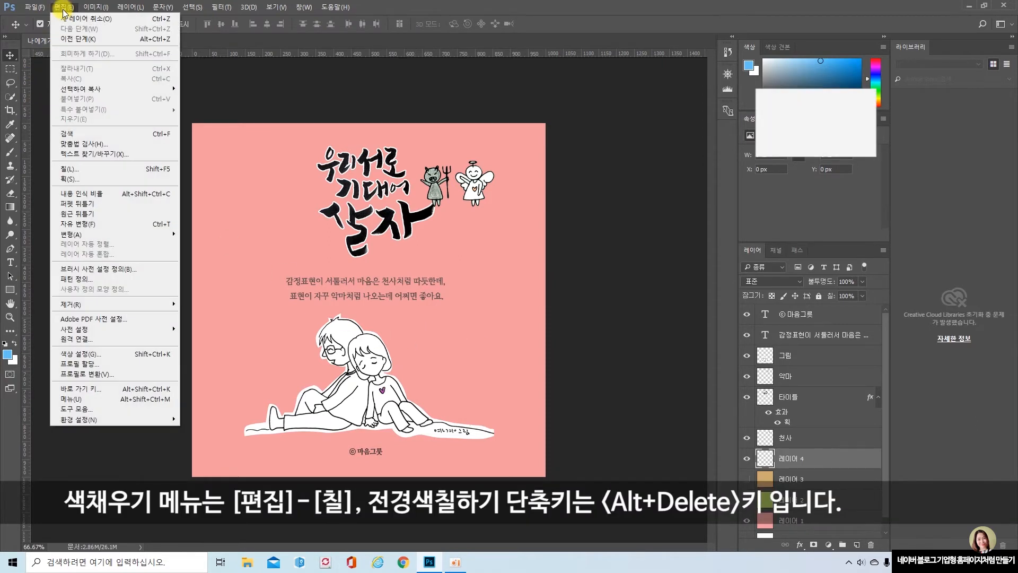
left_click(96, 170)
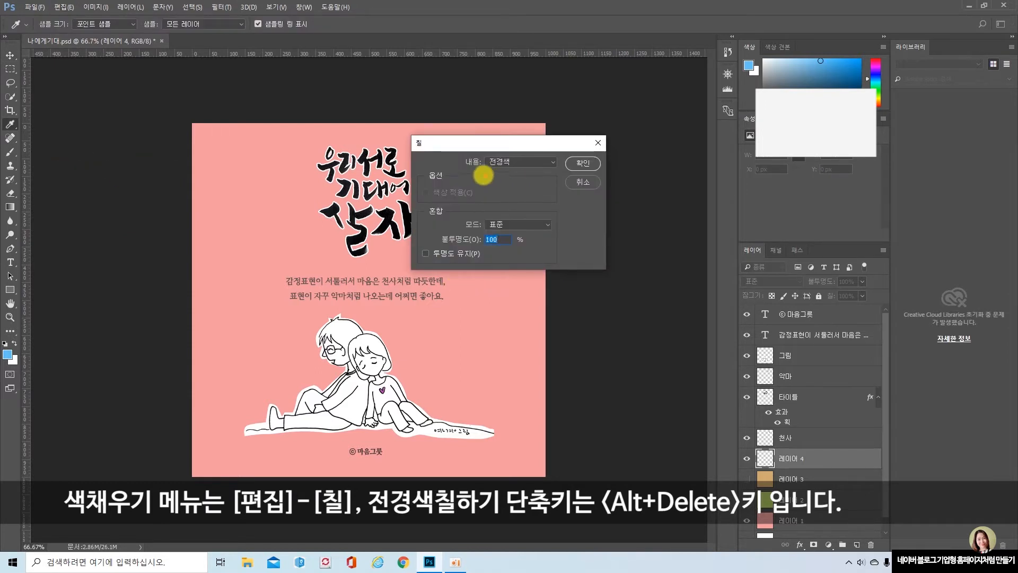
left_click_drag(481, 153, 522, 174)
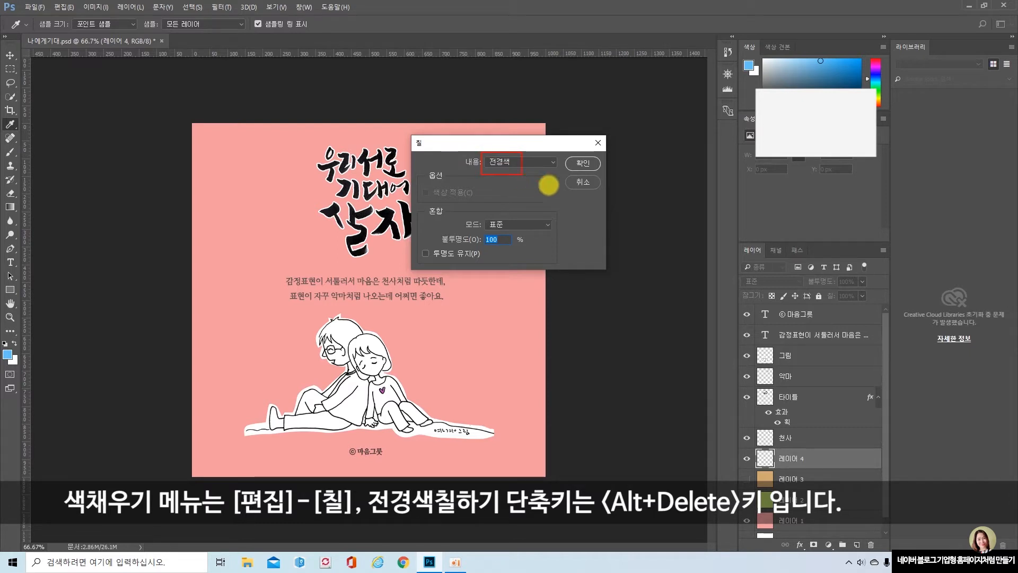
key("Escape")
left_click(553, 162)
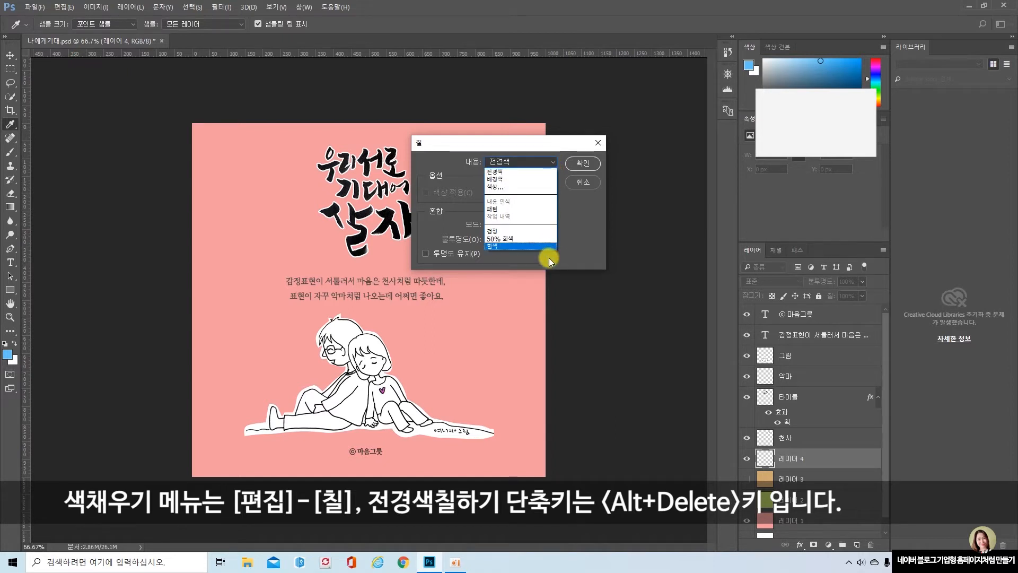
left_click(529, 174)
left_click(582, 164)
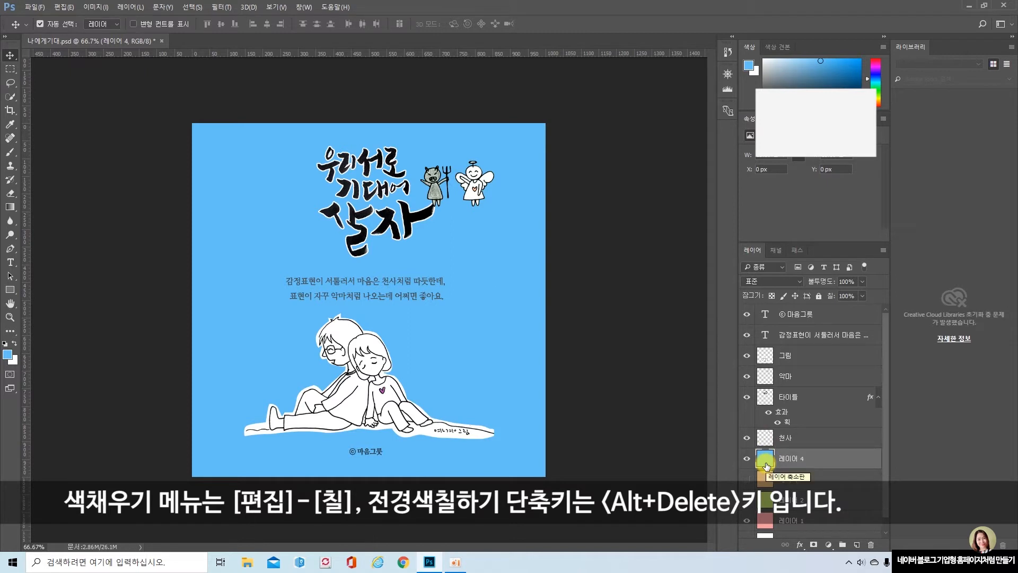
Step: Select the blue pixels of the 레이어 4 layer and clear them
key("ctrl")
left_click(765, 465, "ctrl")
key("Delete")
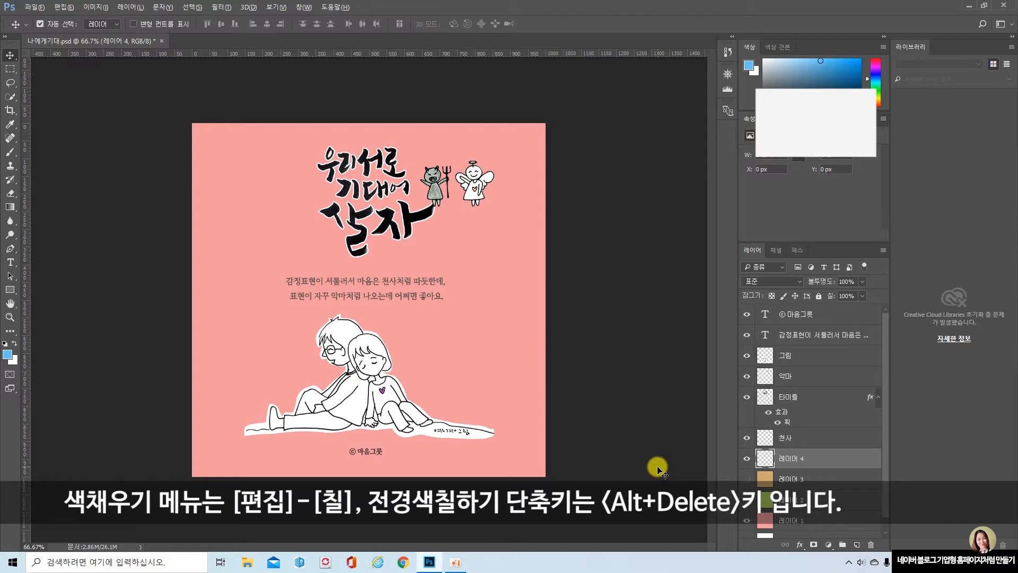
Step: Fill 레이어 4 alternately with the foreground and background colours, ending on the blue foreground colour
key("alt+Delete")
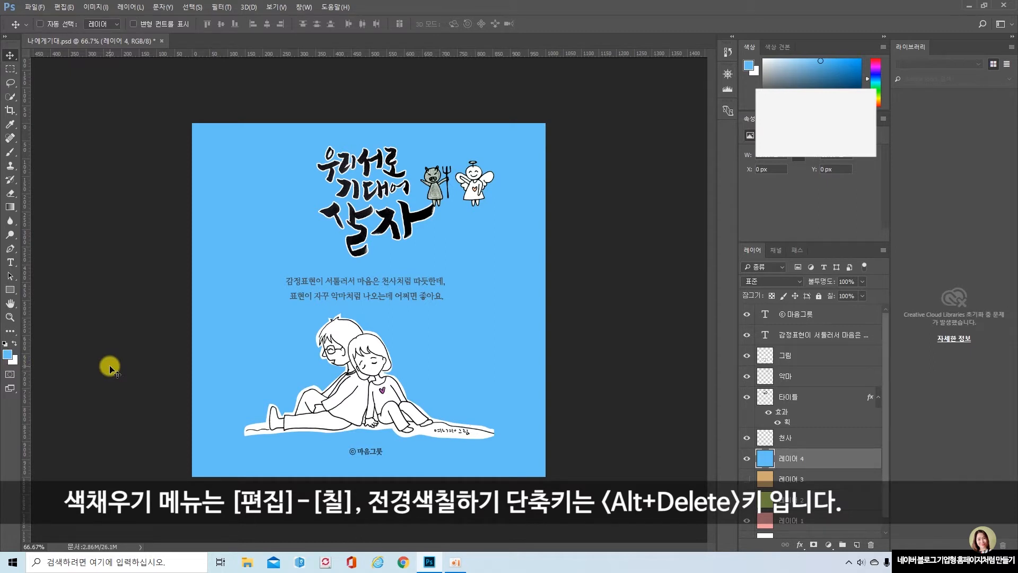
key("ctrl+Delete")
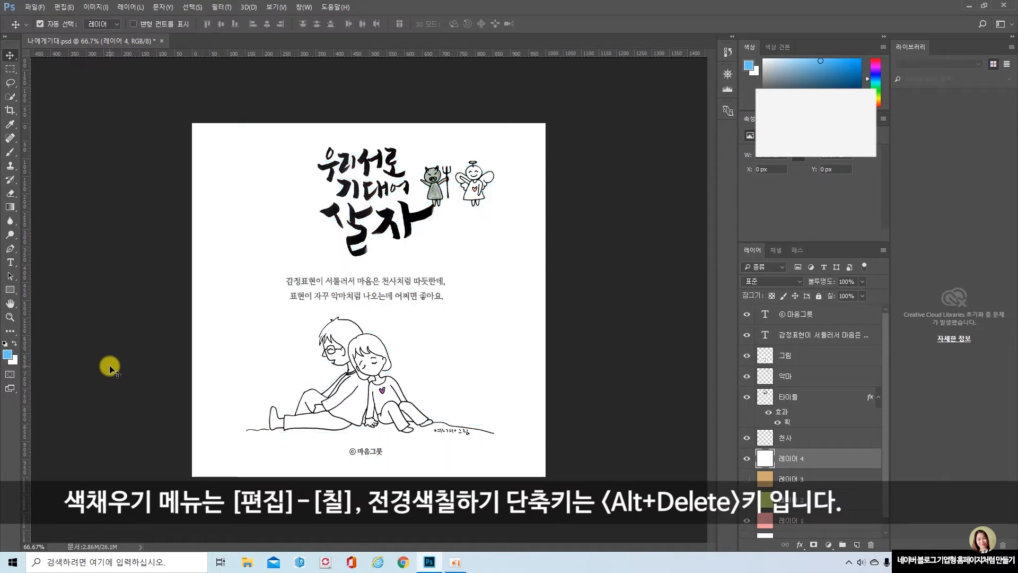
key("alt+Delete")
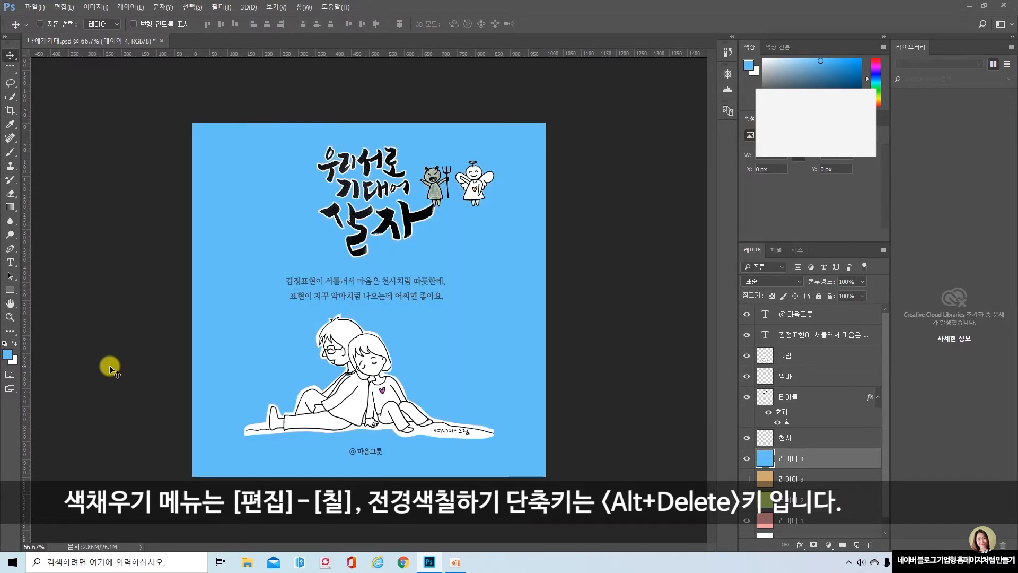
key("ctrl+Delete")
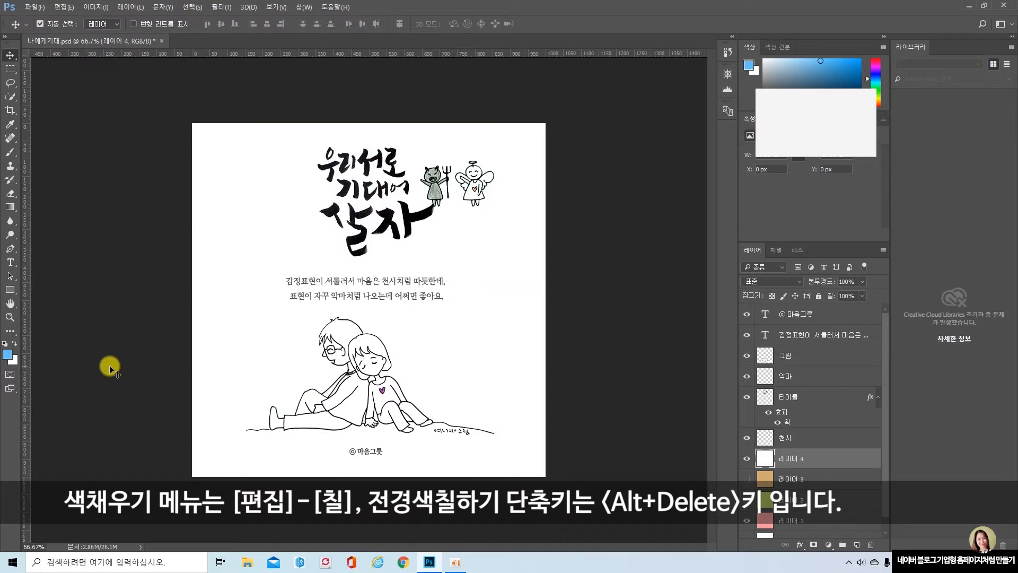
key("alt+Delete")
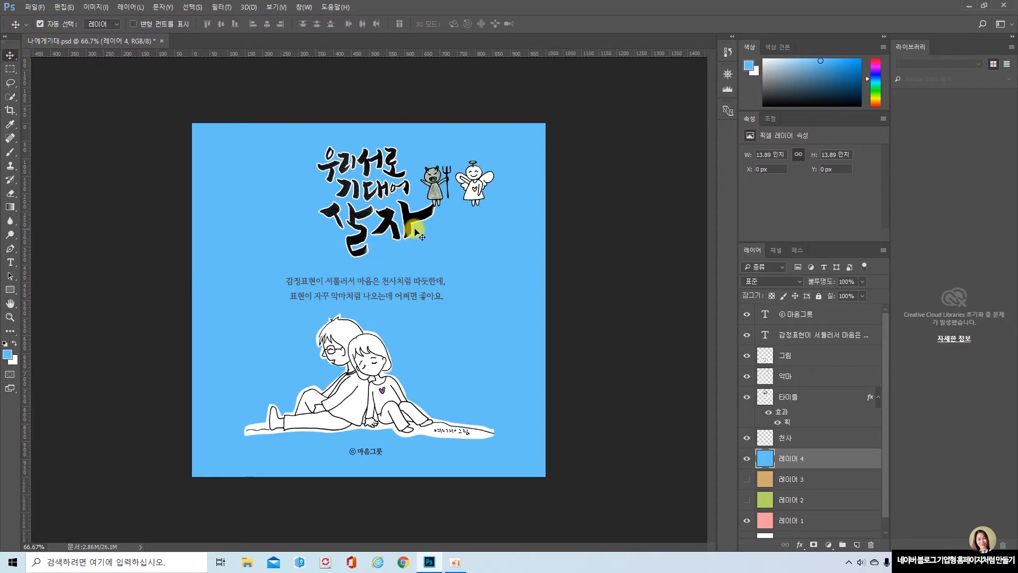
Step: Move the title lettering to about X 89 px, Y 82 px and the two-line text up beneath the devil and angel
left_click_drag(417, 232, 315, 232)
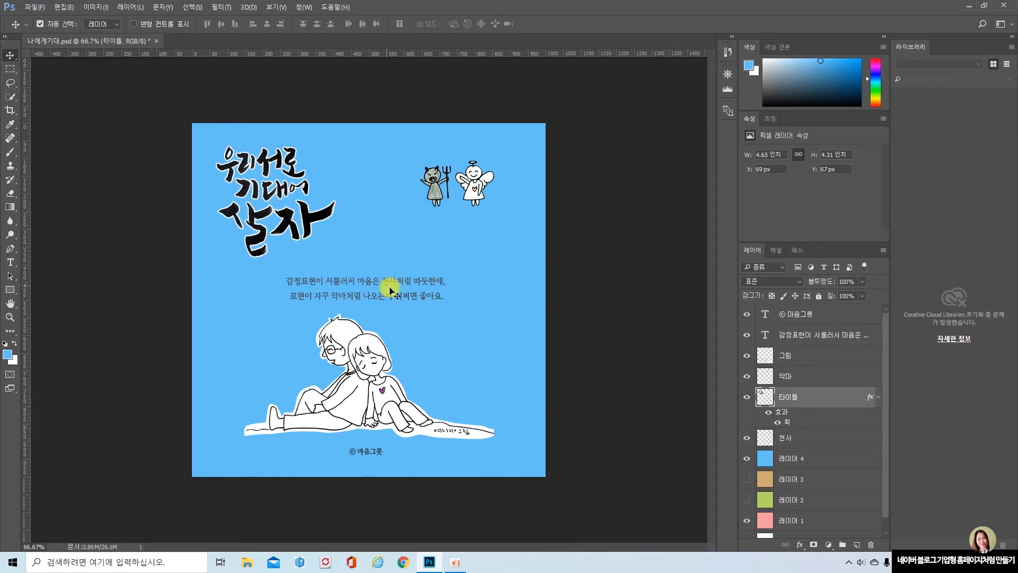
left_click_drag(394, 284, 456, 227)
left_click_drag(320, 216, 331, 223)
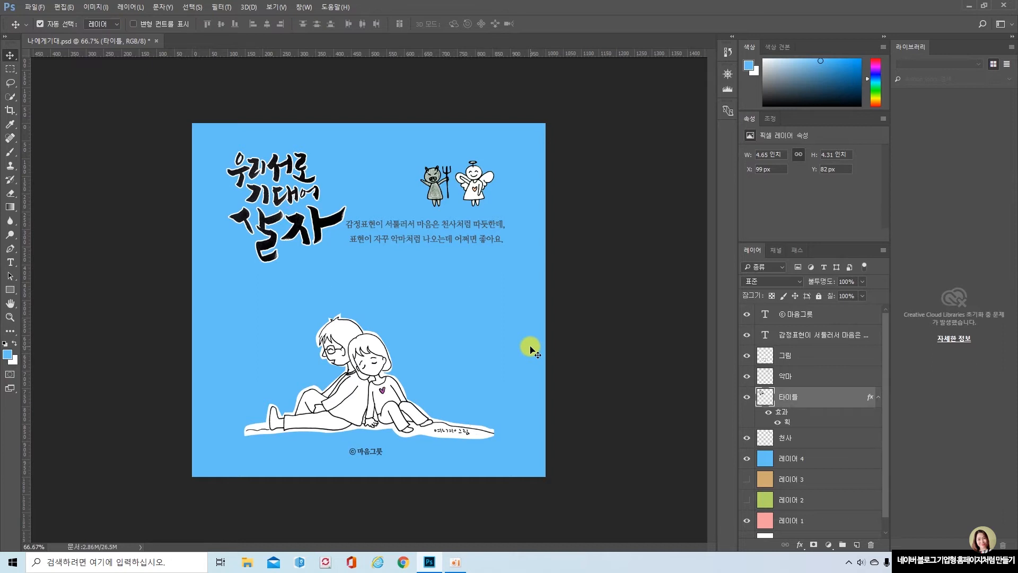
left_click_drag(317, 246, 316, 221)
key("ctrl")
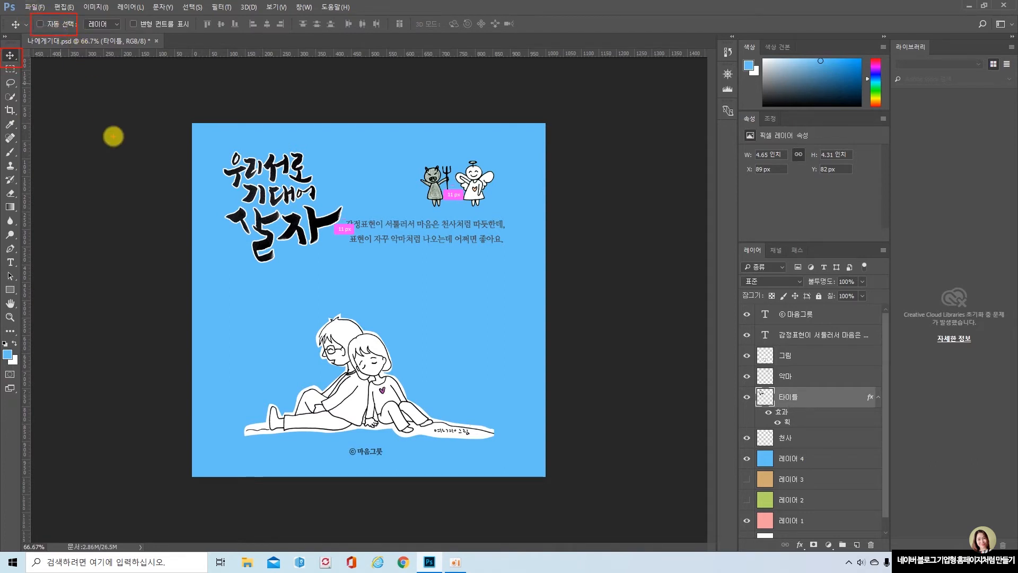
Step: Turn off the Move tool's 자동 선택 (Auto-Select) option, keeping the 타이틀 layer selected
left_click(40, 24)
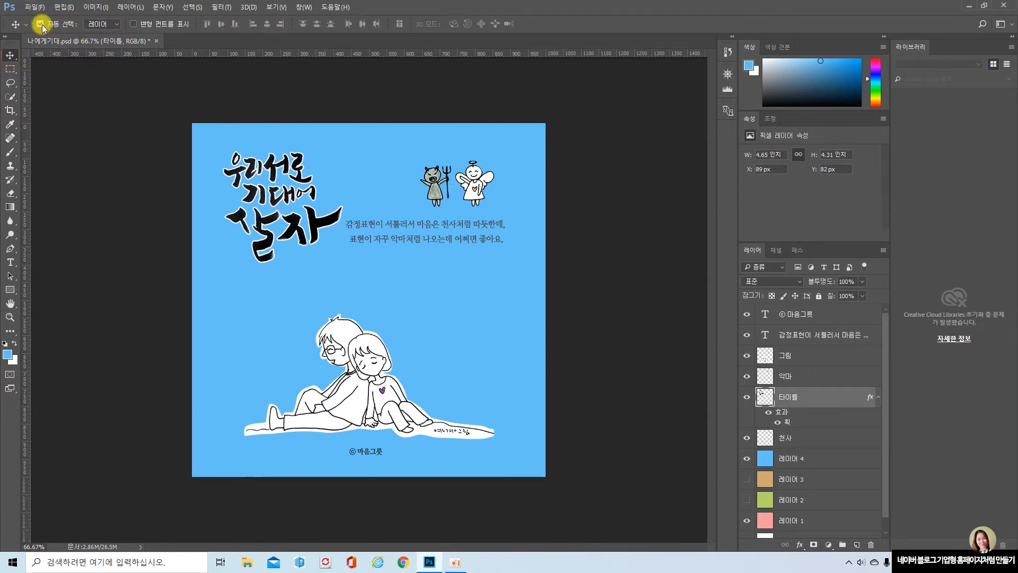
left_click(40, 25)
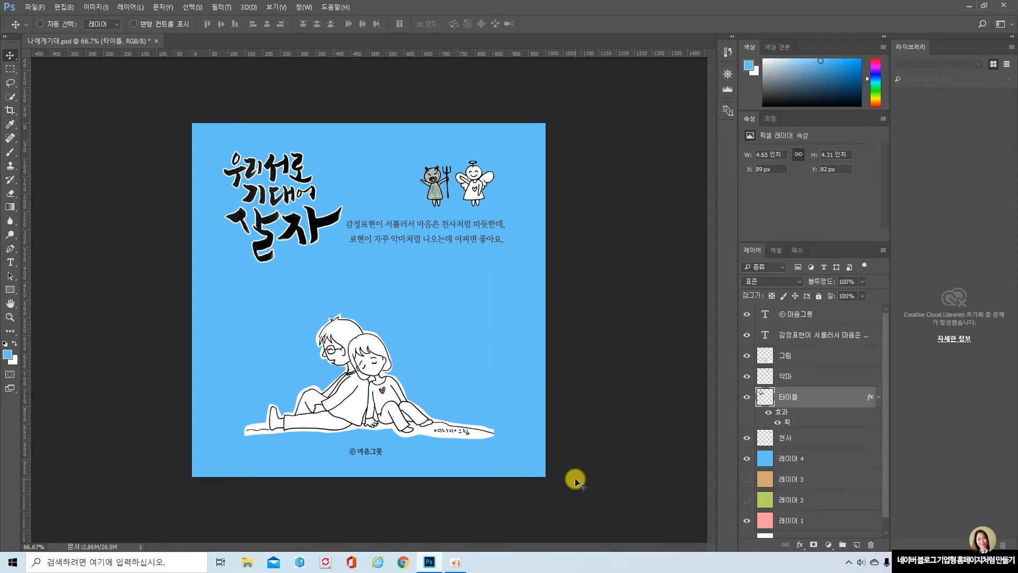
key("ctrl+2")
left_click_drag(736, 383, 877, 427)
key("Escape")
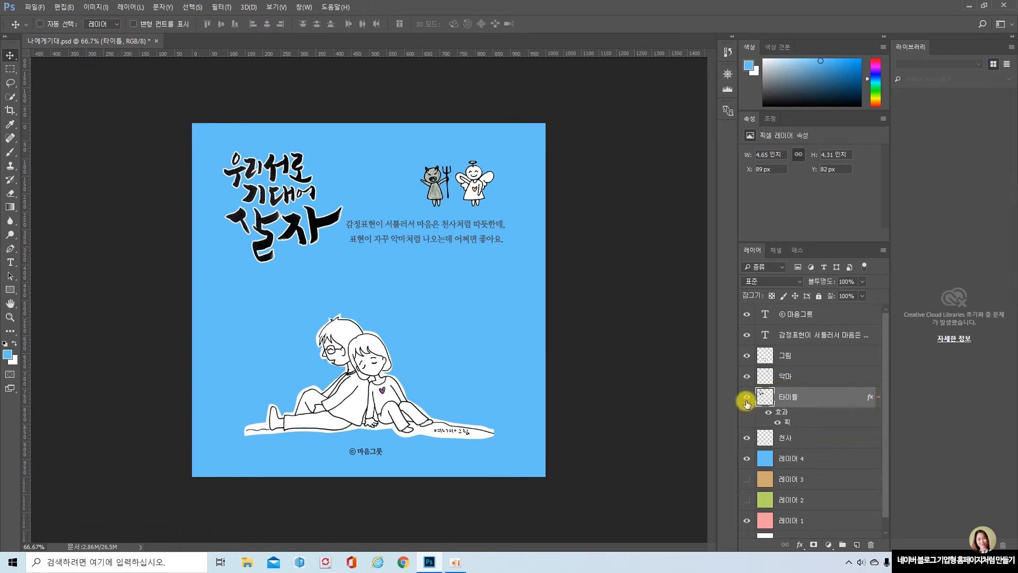
Step: Hide and show the 타이틀 layer, and shift its lettering to about X 65 px, Y 106 px
left_click(747, 398)
left_click(746, 399)
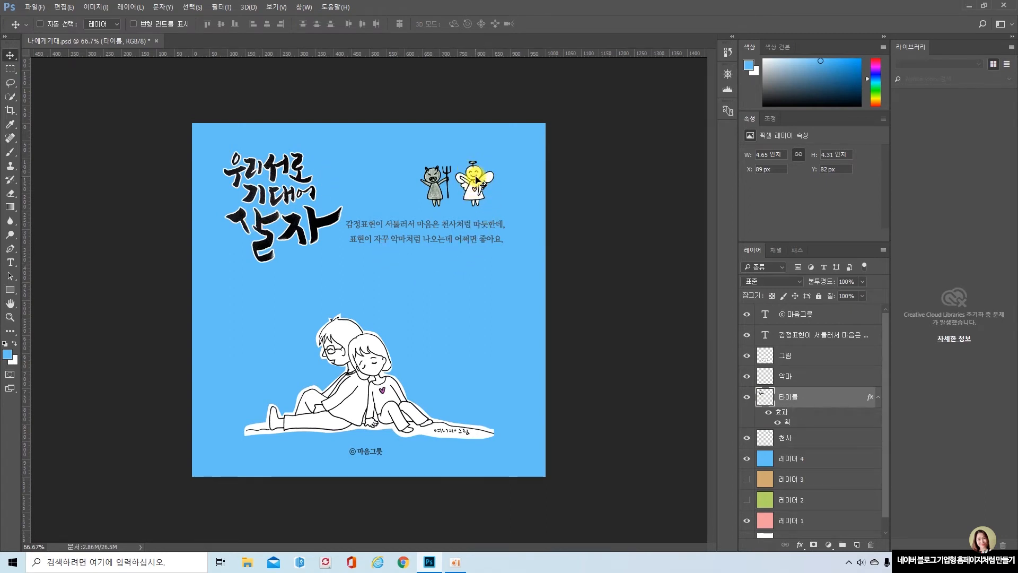
mouse_move(478, 189)
left_mouse_down()
mouse_move(489, 307)
mouse_move(484, 182)
mouse_move(482, 291)
mouse_move(474, 177)
mouse_move(483, 302)
mouse_move(463, 250)
mouse_move(466, 195)
left_mouse_up()
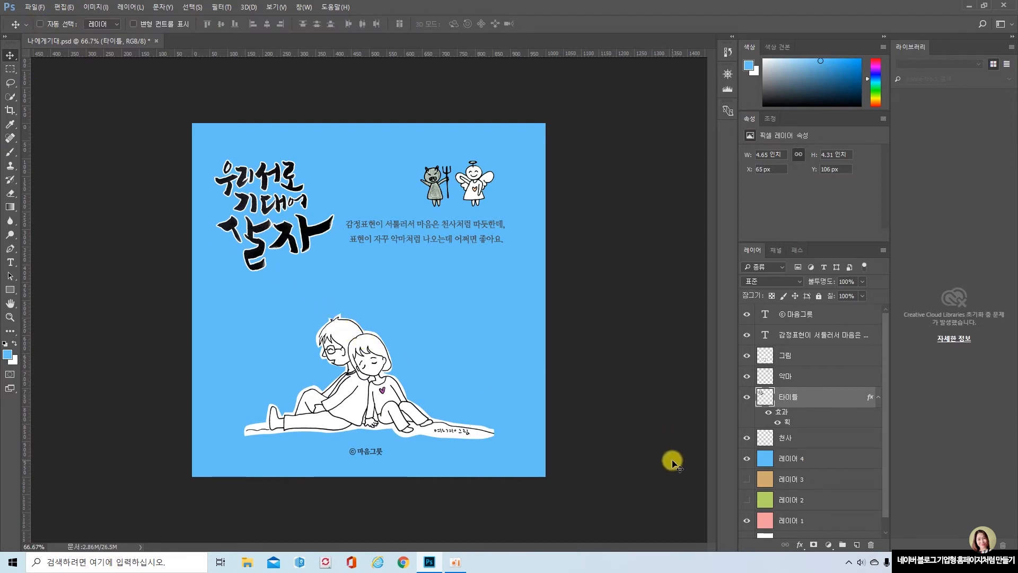
Step: Move the 천사 layer down to about X 744 px, Y 435 px and the 악마 layer beside it at about X 656 px, Y 448 px
left_click(814, 439)
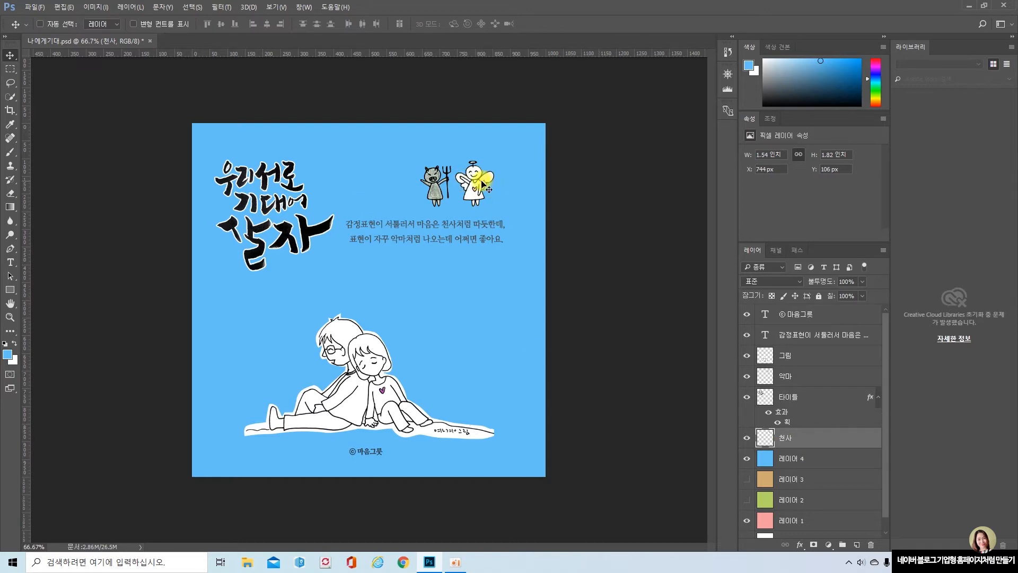
mouse_move(483, 186)
left_mouse_down()
mouse_move(517, 283)
mouse_move(487, 291)
mouse_move(485, 303)
left_mouse_up()
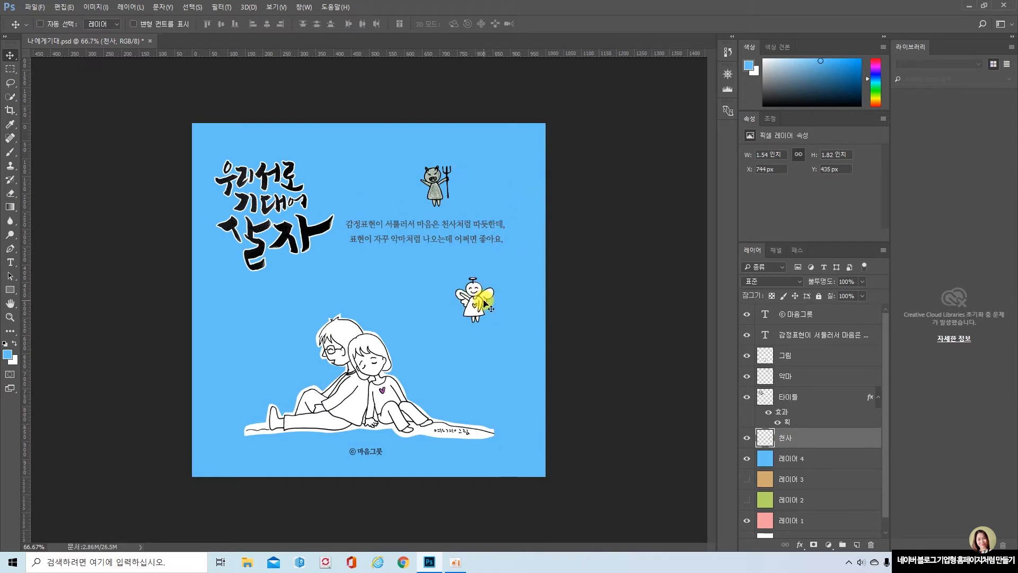
left_click(811, 376)
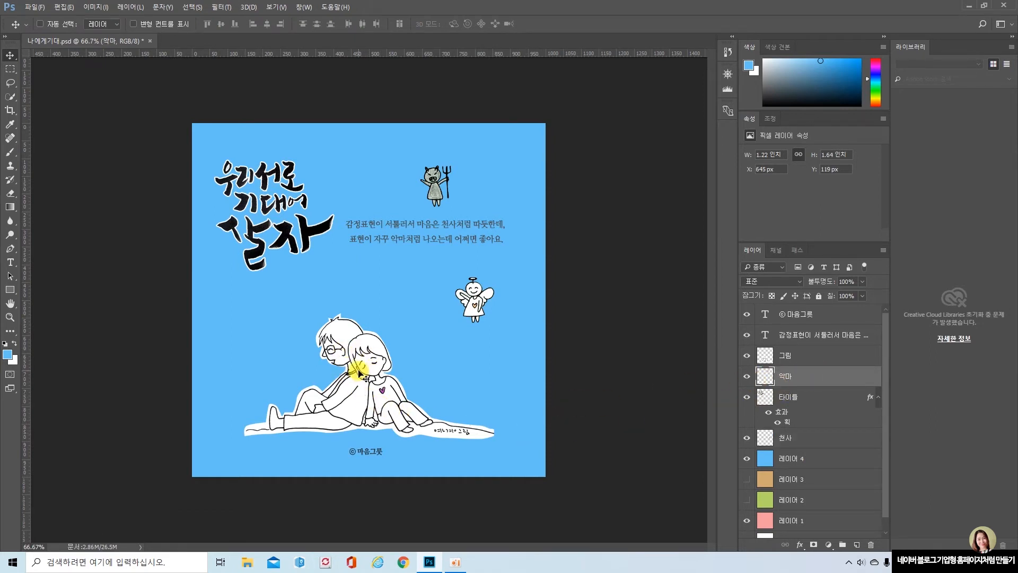
mouse_move(366, 398)
left_mouse_down()
mouse_move(371, 345)
mouse_move(353, 360)
mouse_move(362, 406)
left_mouse_up()
left_click_drag(424, 196, 439, 312)
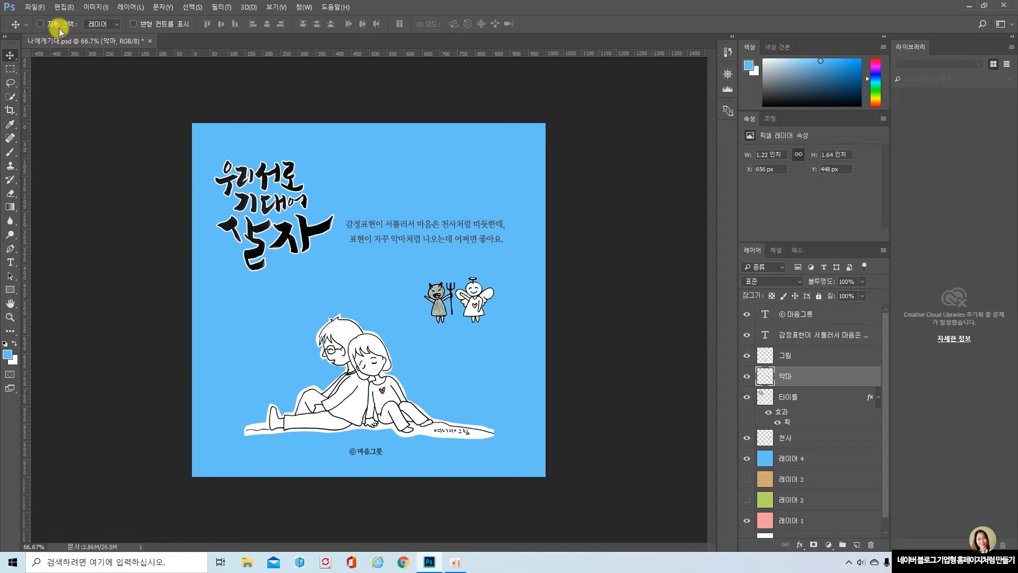
Step: Turn on the Move tool's 자동 선택 (Auto-Select) option and move the title lettering to about X 99 px, Y 181 px
left_click(40, 25)
key("ctrl+1")
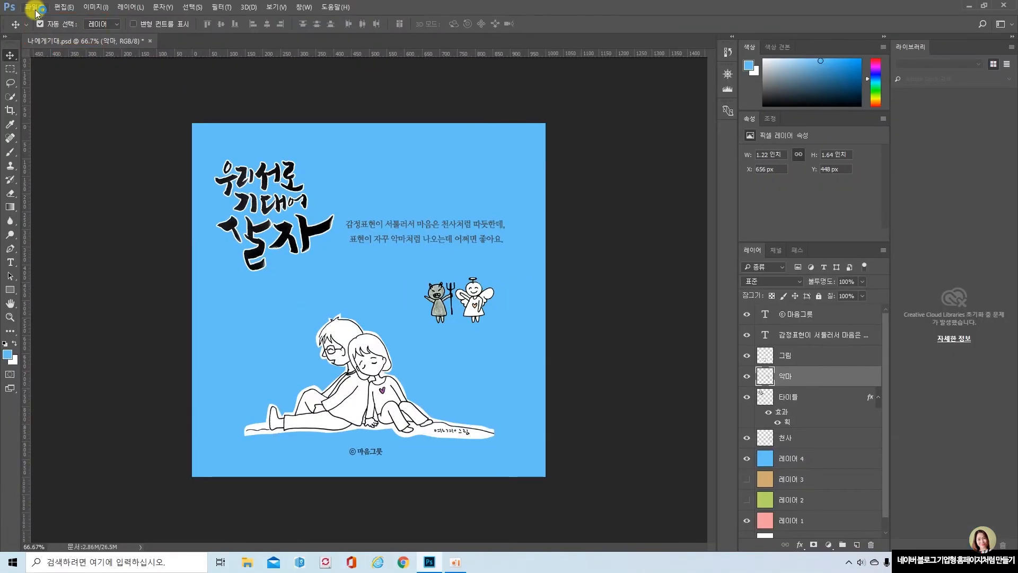
left_click(79, 48)
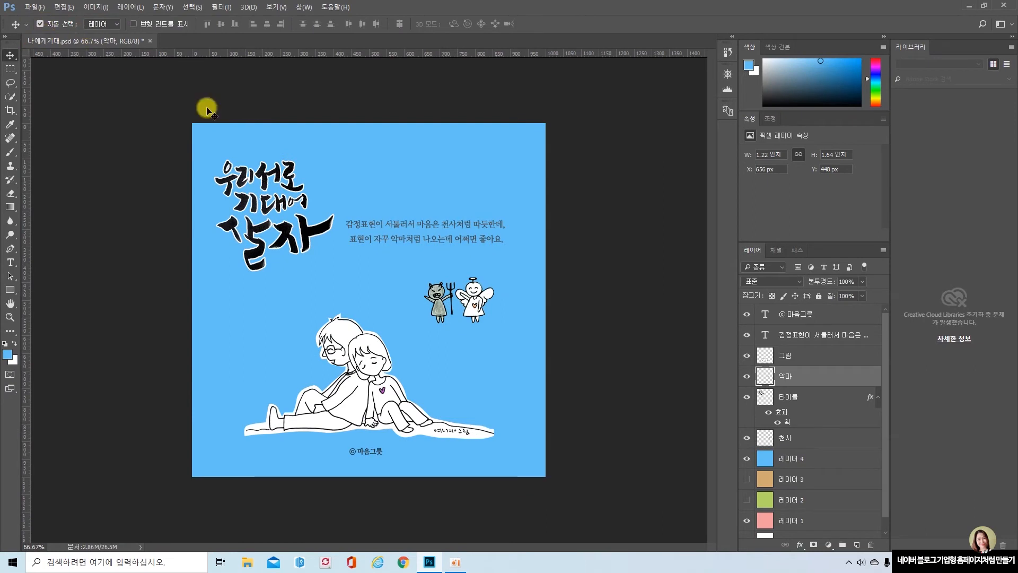
left_click(306, 235)
left_click_drag(307, 235, 318, 263)
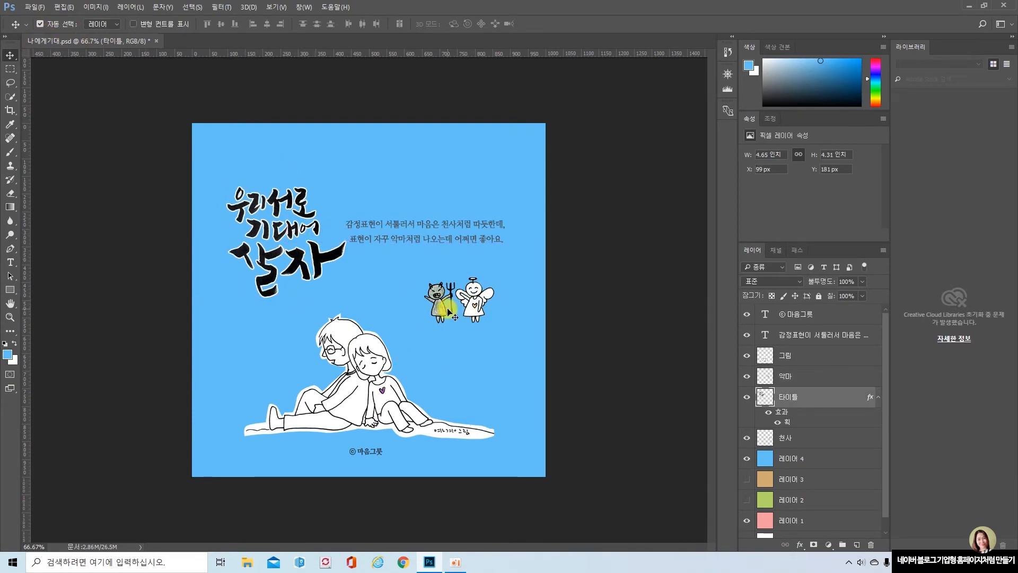
Step: Move the devil to about X 538 px, Y 130 px, the angel to X 633 px, Y 123 px, and the couple drawing to X 158 px, Y 543 px
left_click_drag(441, 309, 401, 197)
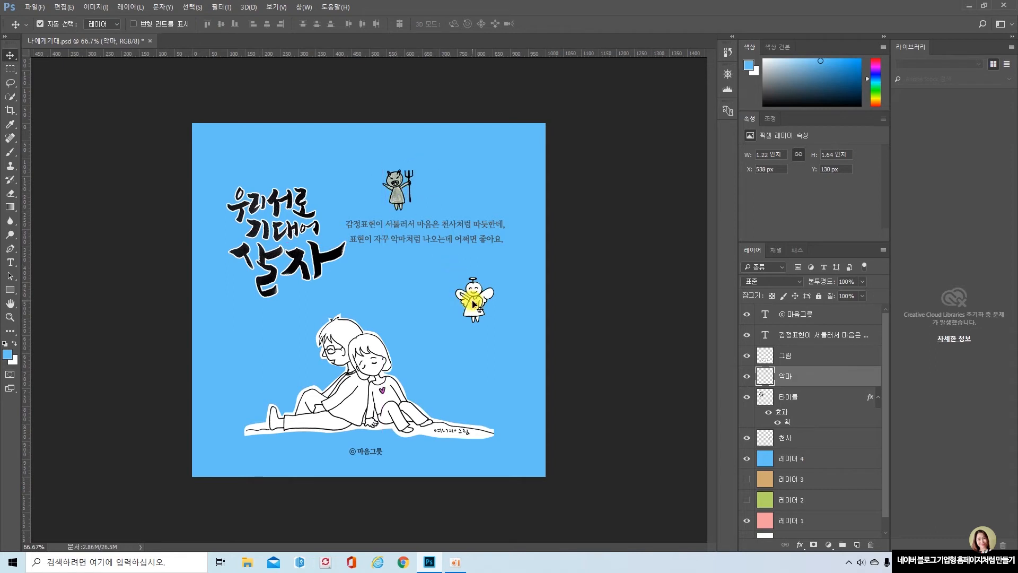
left_click_drag(474, 300, 435, 192)
mouse_move(376, 412)
left_mouse_down()
mouse_move(386, 399)
mouse_move(379, 417)
left_mouse_up()
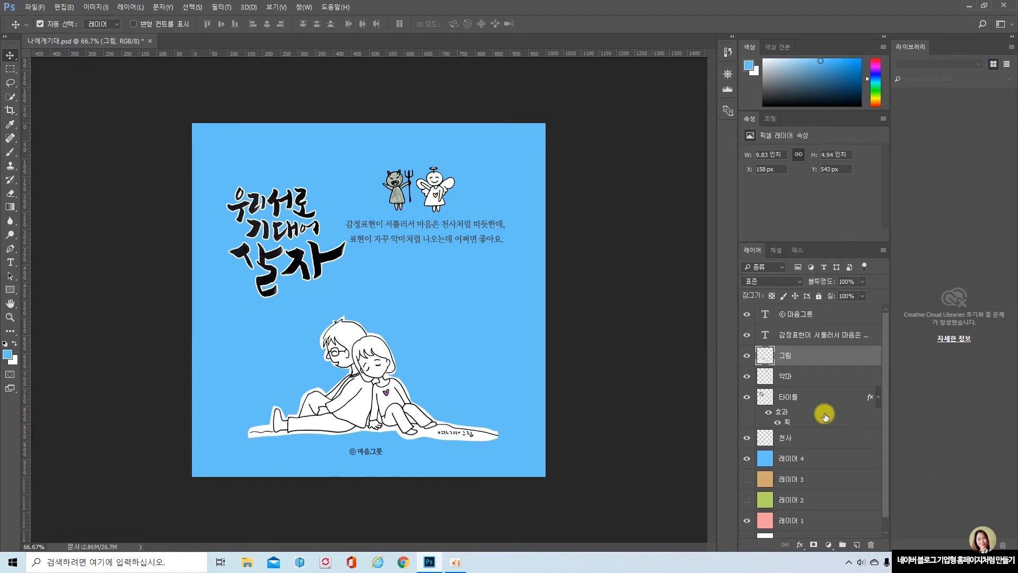
key("ctrl")
left_click_drag(741, 250, 837, 545)
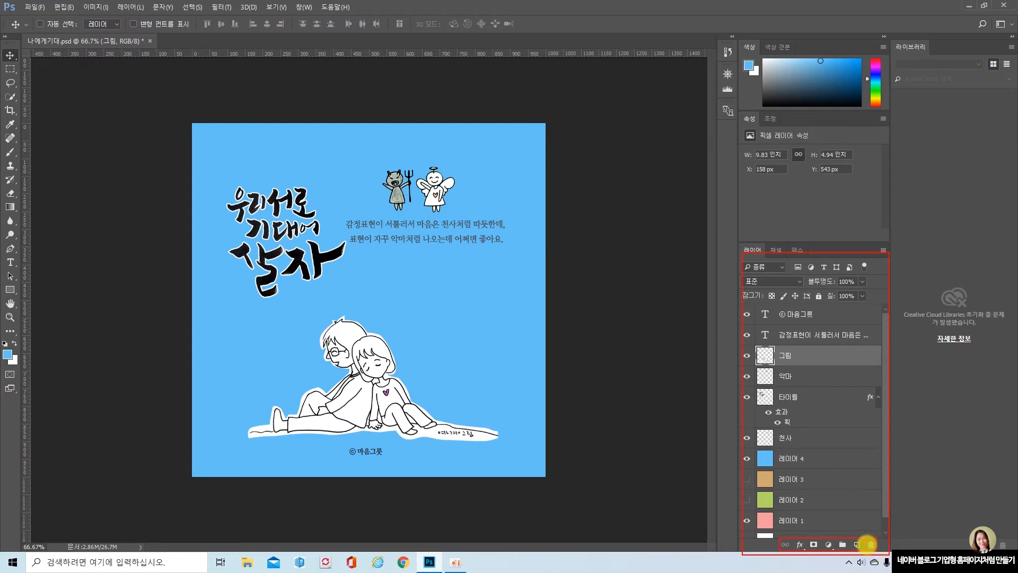
key("ctrl")
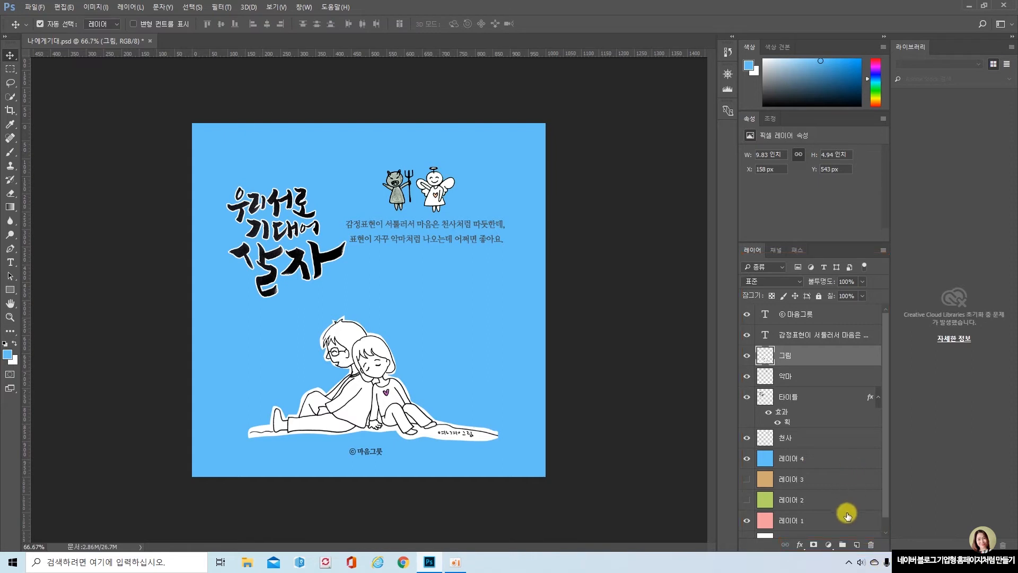
Step: Delete the 악마 layer with confirmation, and undo the deletion
left_click(825, 372)
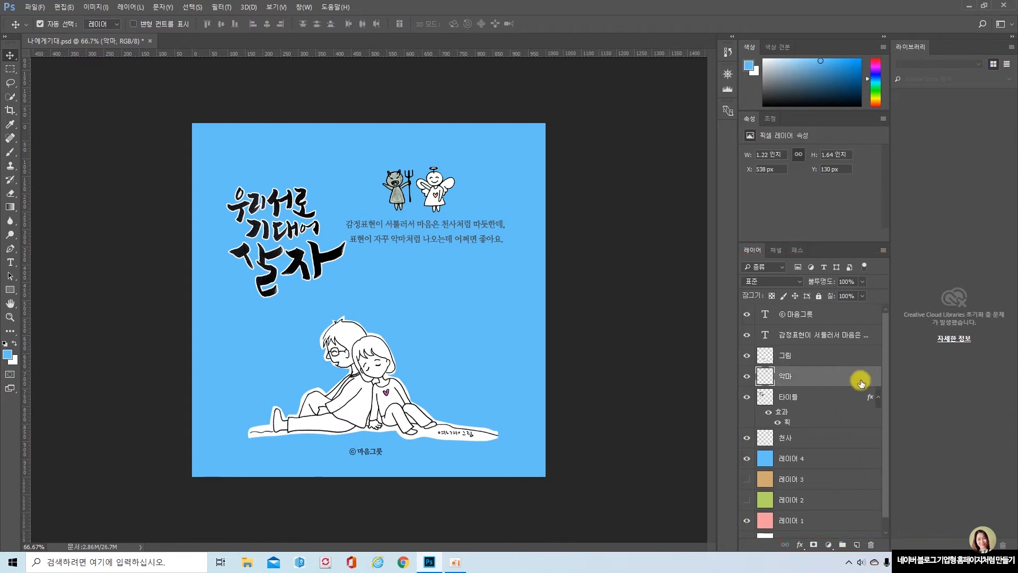
left_click(872, 545)
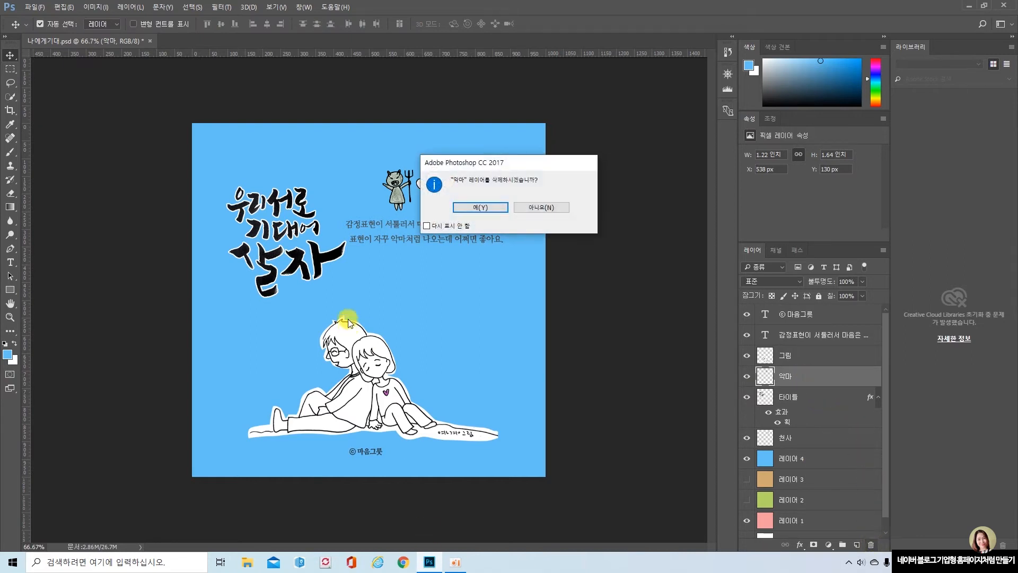
left_click(491, 207)
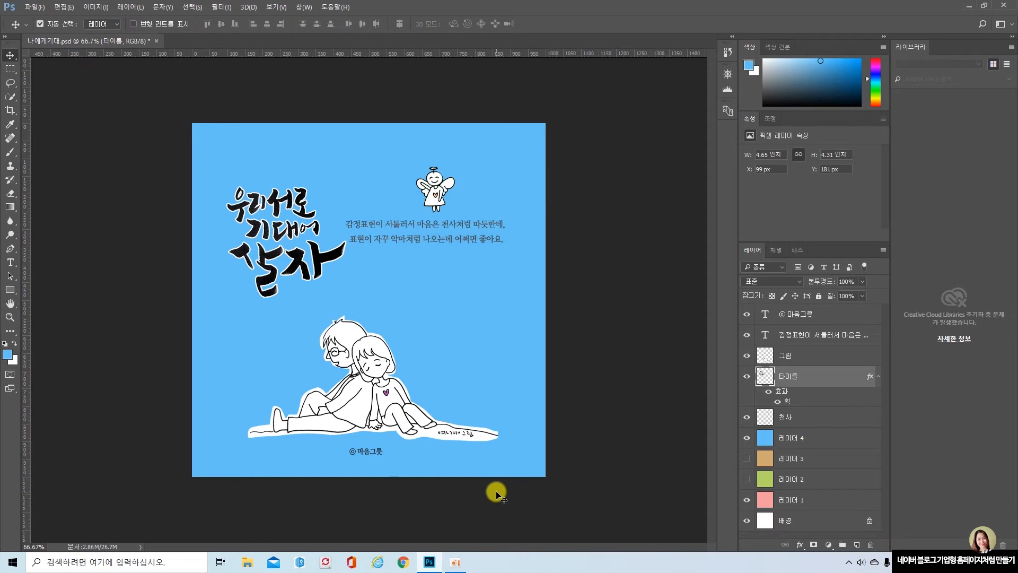
key("ctrl+z")
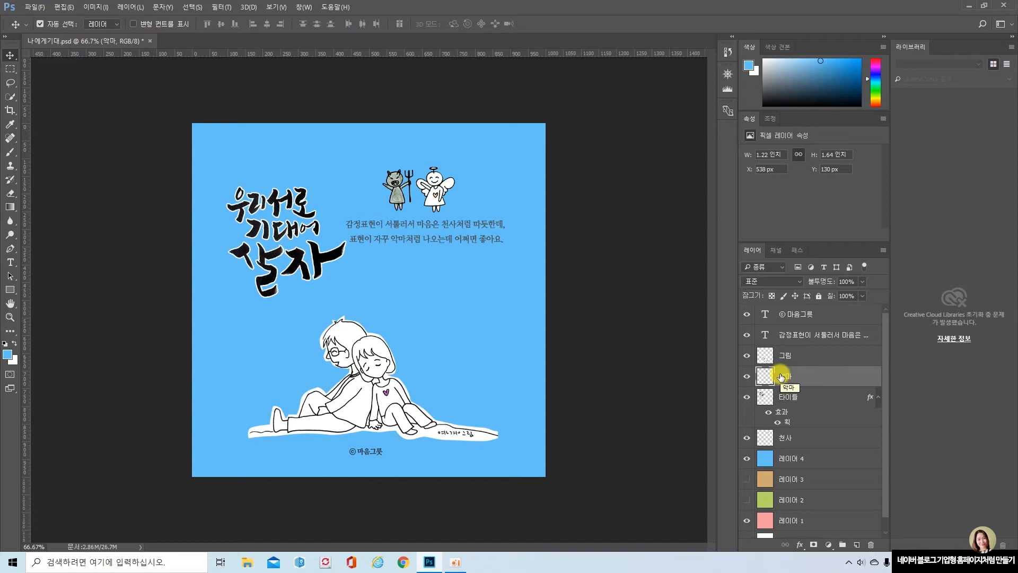
Step: Delete the 악마 layer two more times without the confirmation dialog, undoing each deletion
key("Delete")
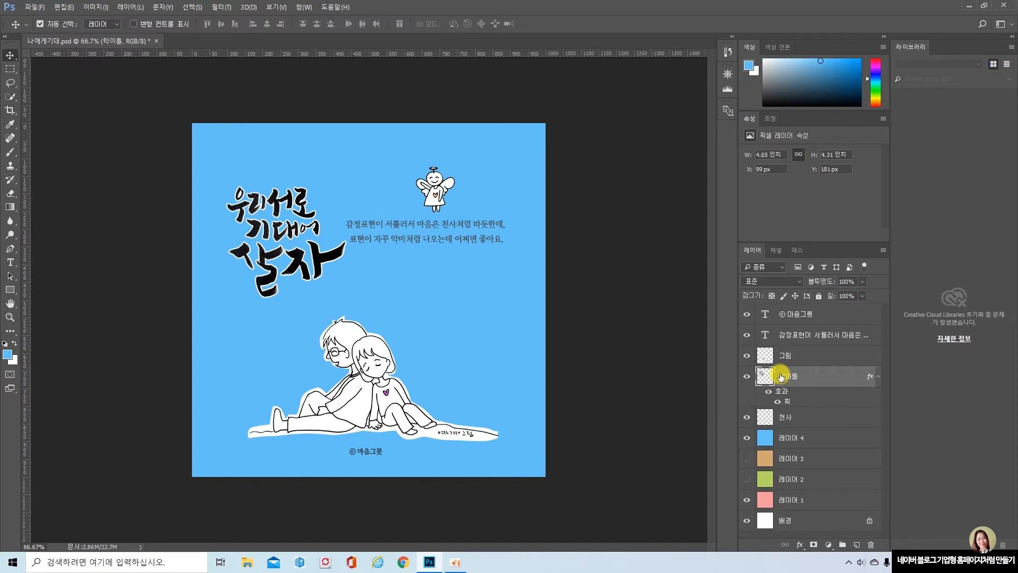
key("ctrl+z")
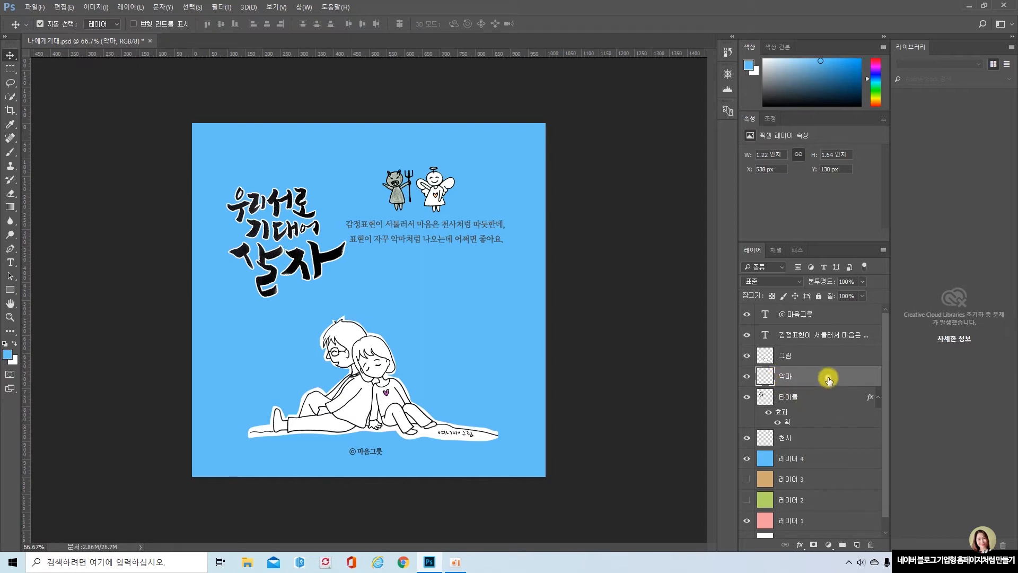
left_click_drag(829, 380, 871, 545)
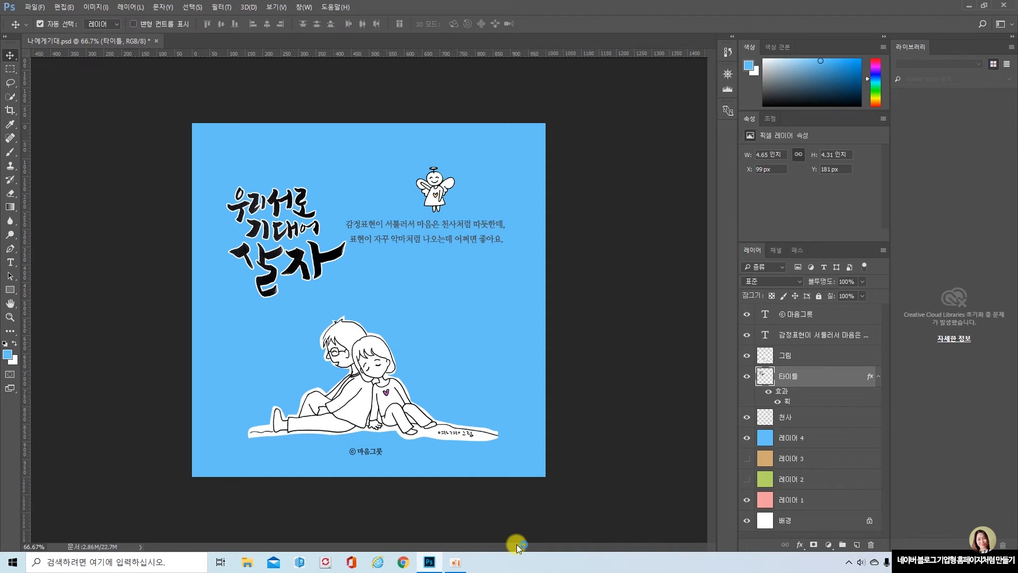
key("ctrl+z")
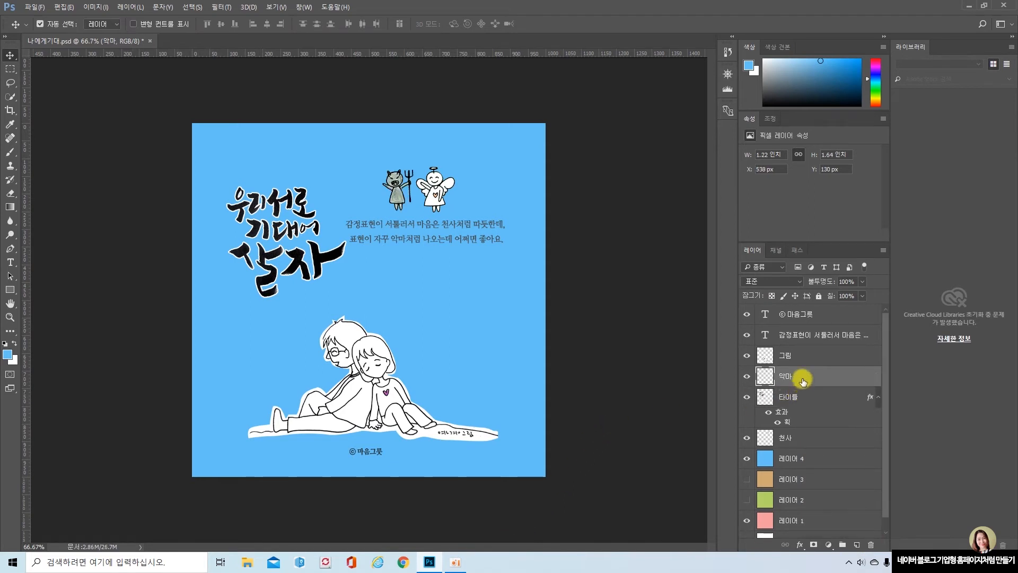
Step: Delete the 악마 layer with confirmation and the 천사 layer directly, and step back in history to restore both
right_click(802, 376)
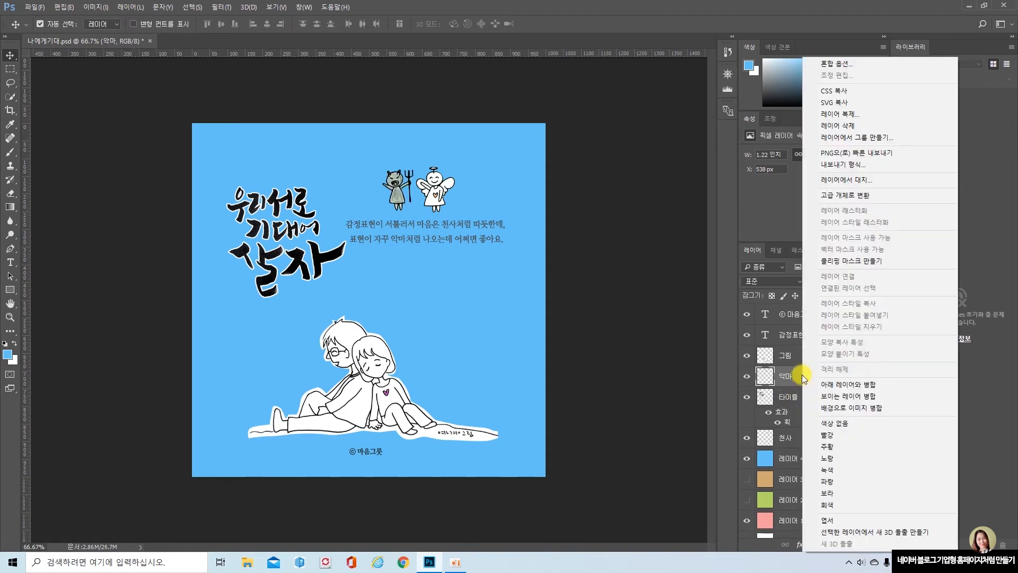
left_click(859, 128)
left_click(487, 207)
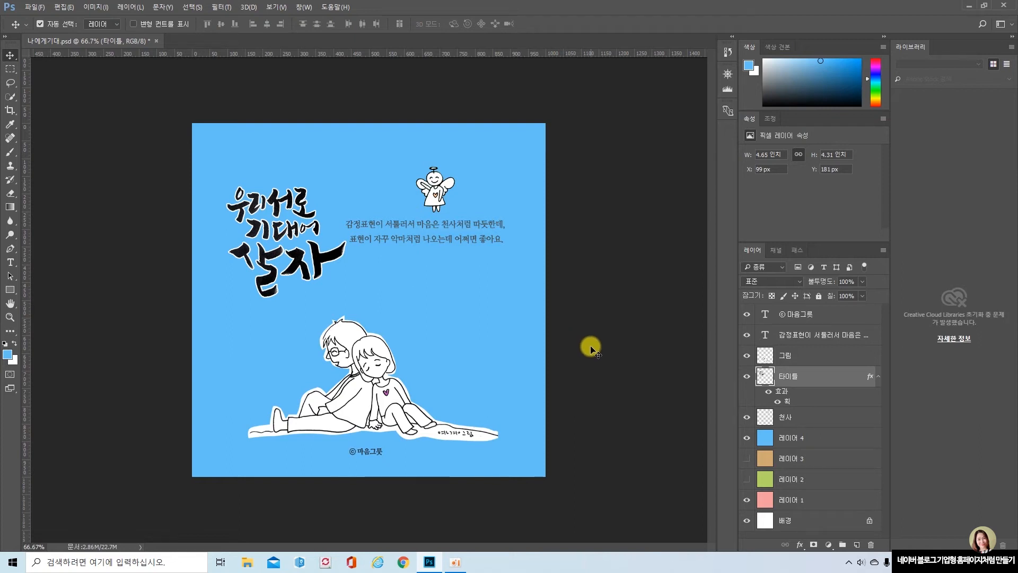
left_click(824, 418)
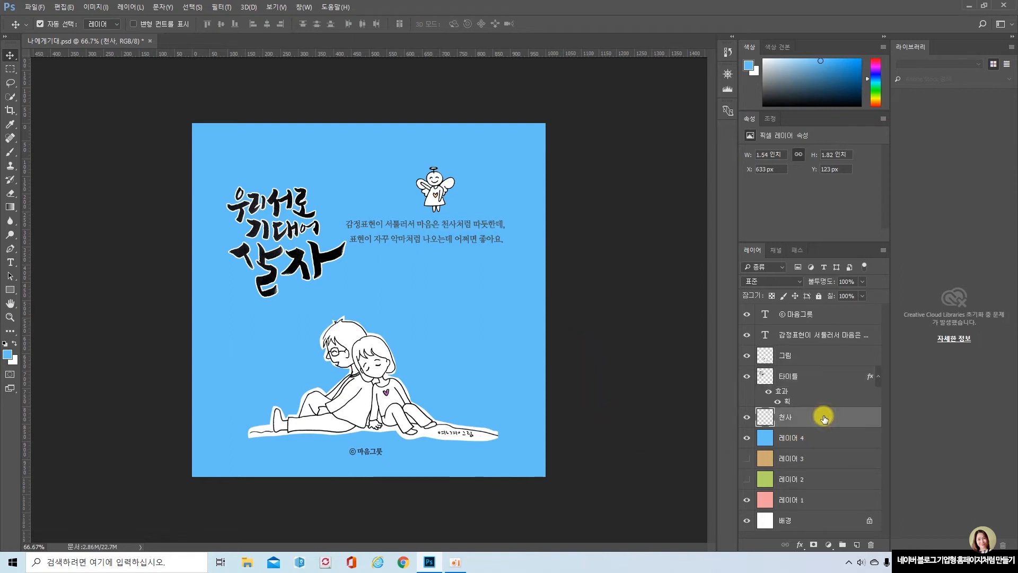
key("Delete")
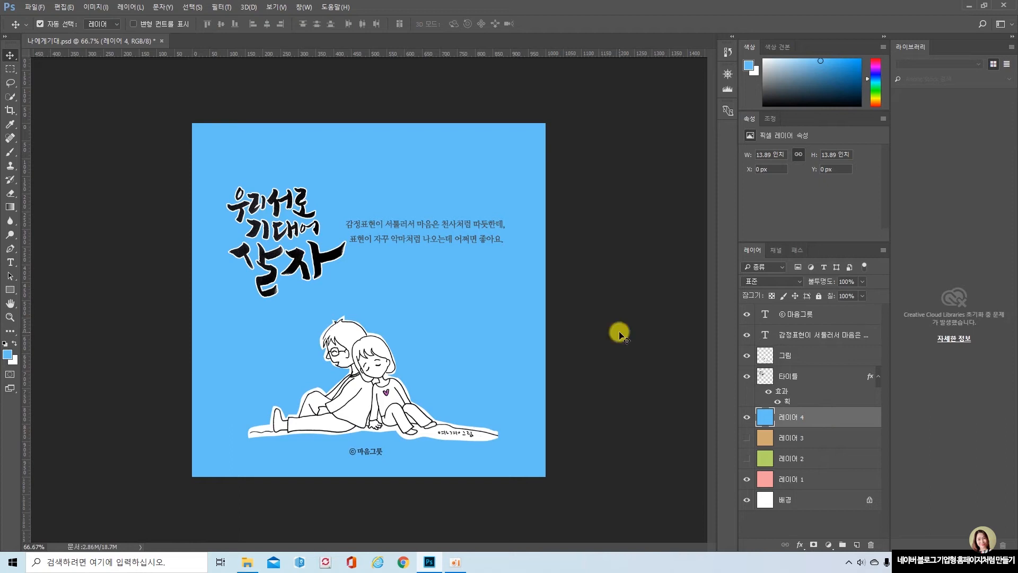
key("ctrl+alt+z")
key("ctrl+alt+z")
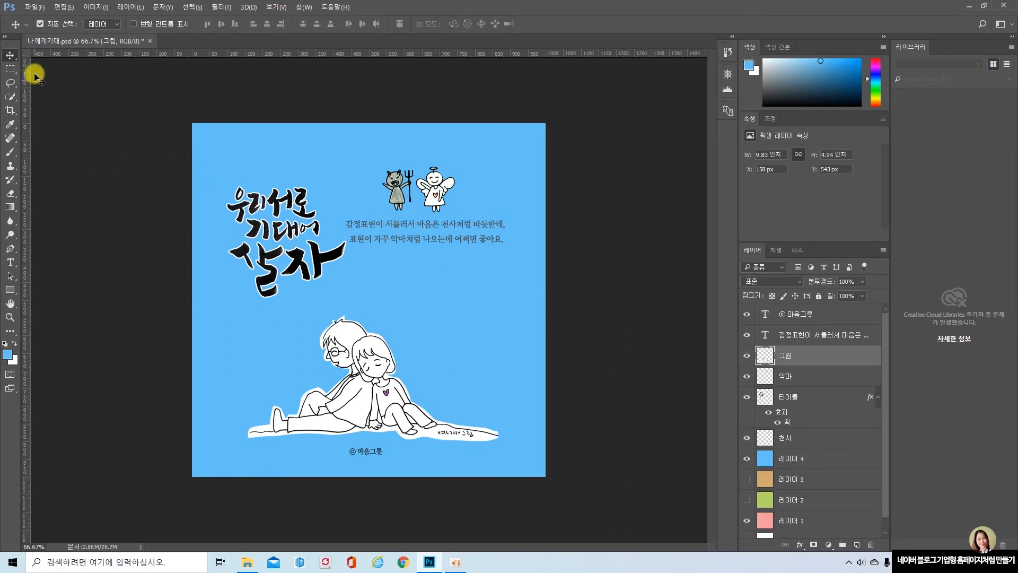
Step: Create a new 500 x 500 px RGB artboard document at 72 pixels/inch with a white background
left_click(34, 7)
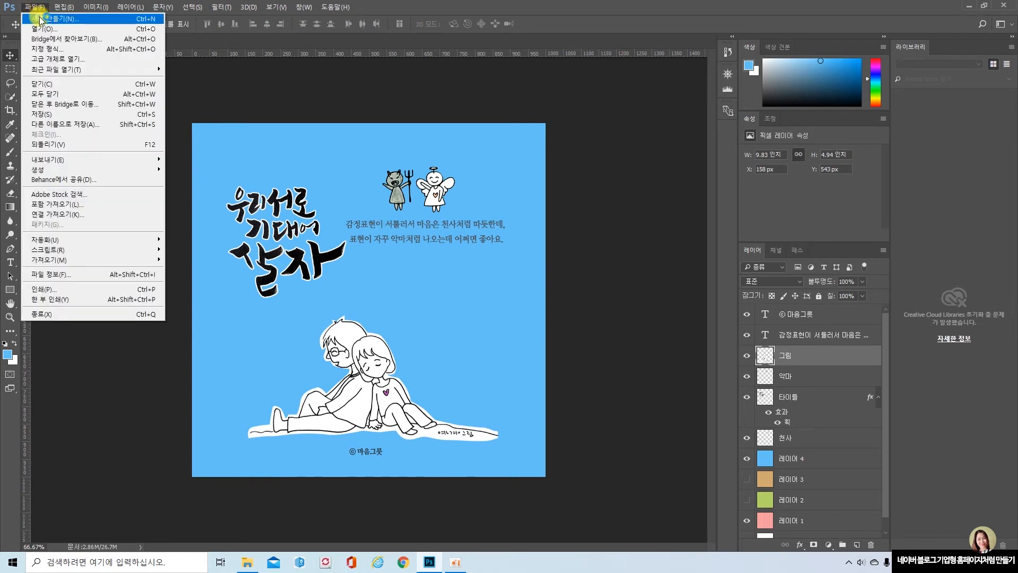
left_click(354, 330)
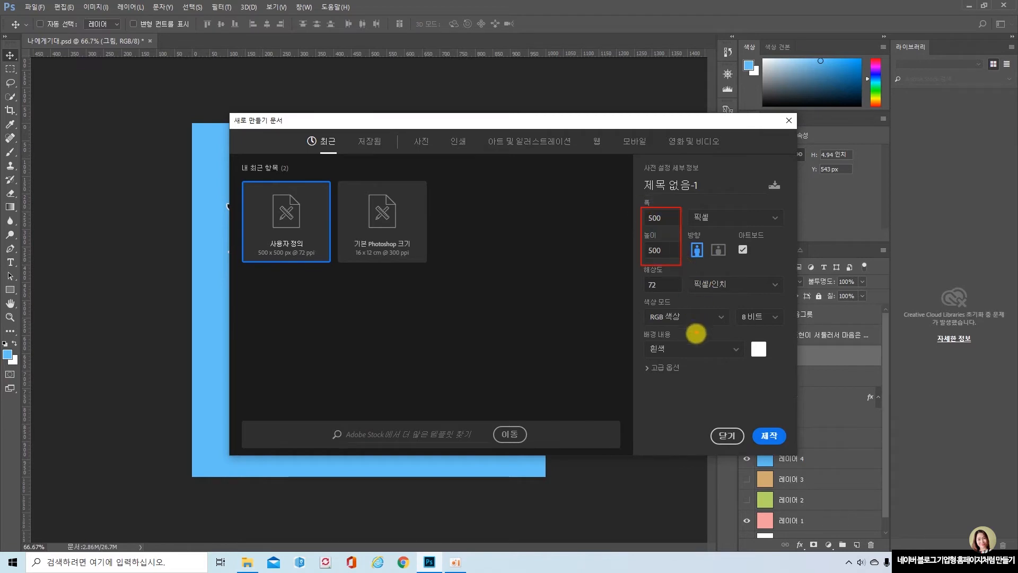
left_click_drag(638, 276, 669, 293)
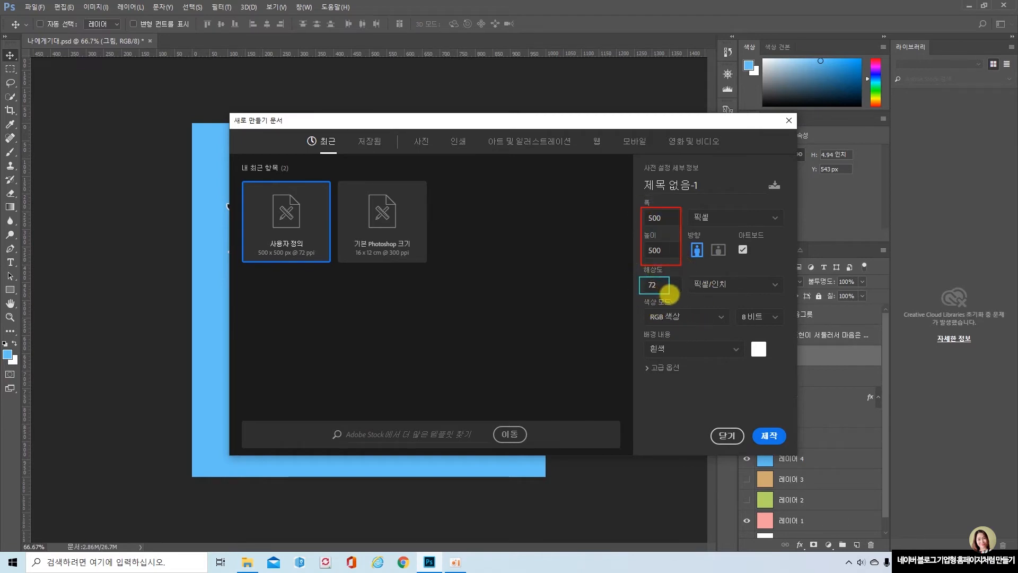
left_click_drag(756, 332, 775, 366)
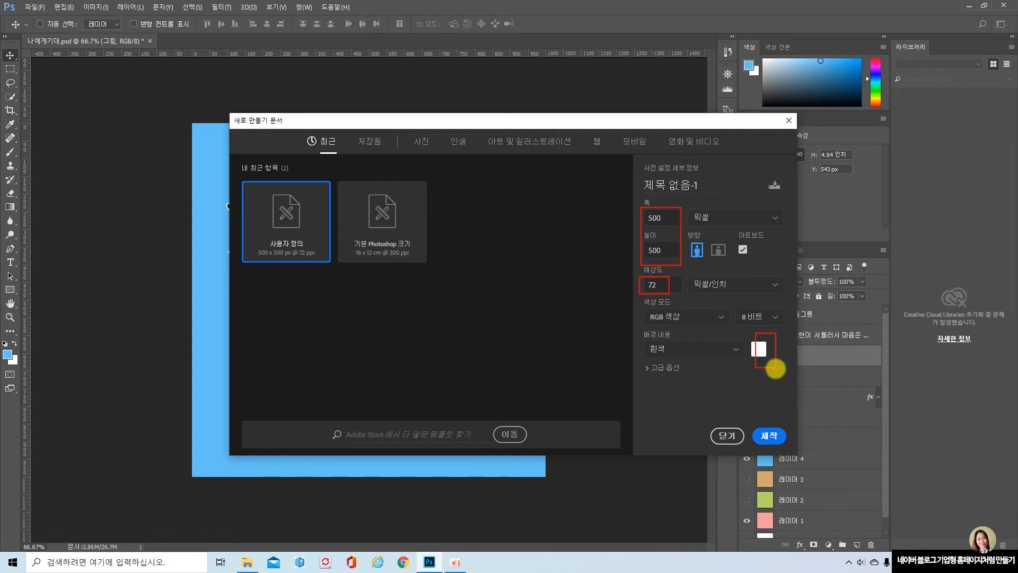
key("Escape")
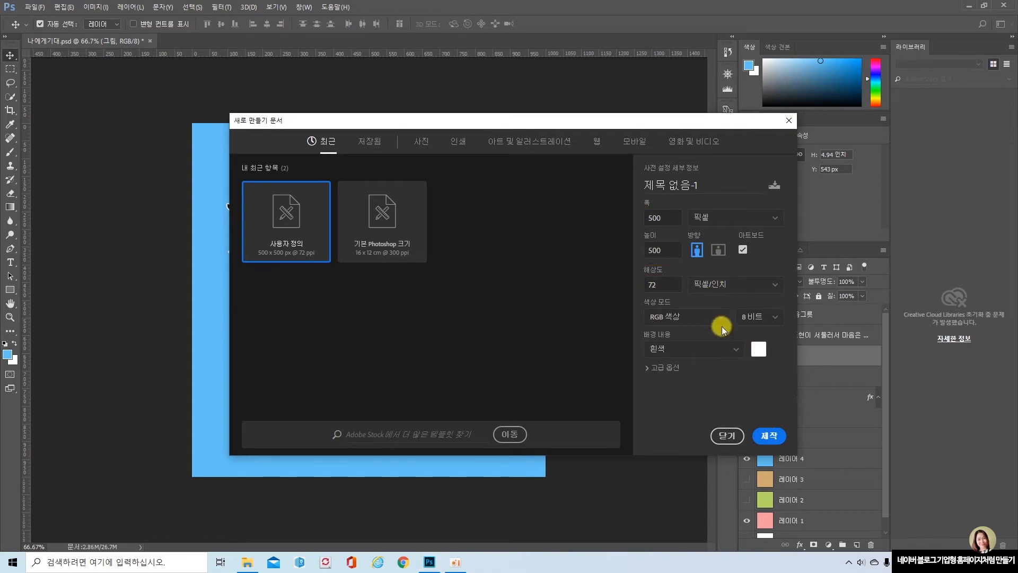
left_click(770, 437)
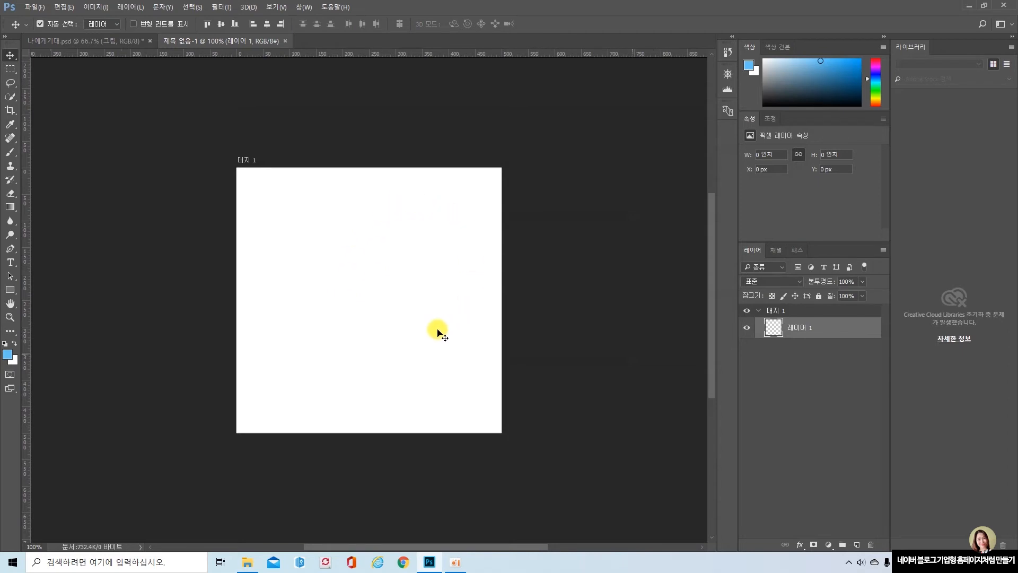
Step: Arrange the new document and 나에게기대.psd side by side in the two-up vertical (2장 세로) layout
left_click(303, 8)
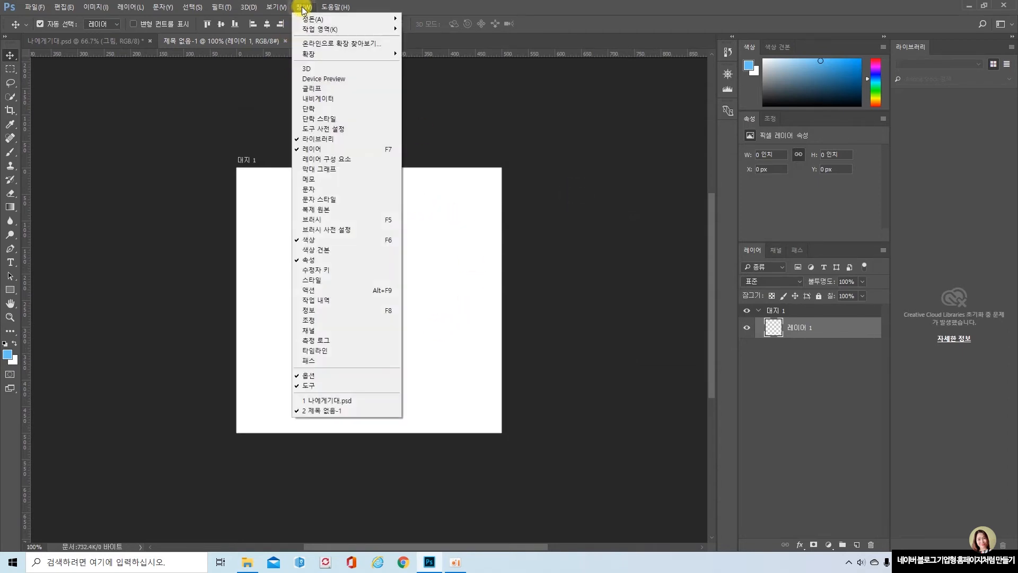
mouse_move(310, 23)
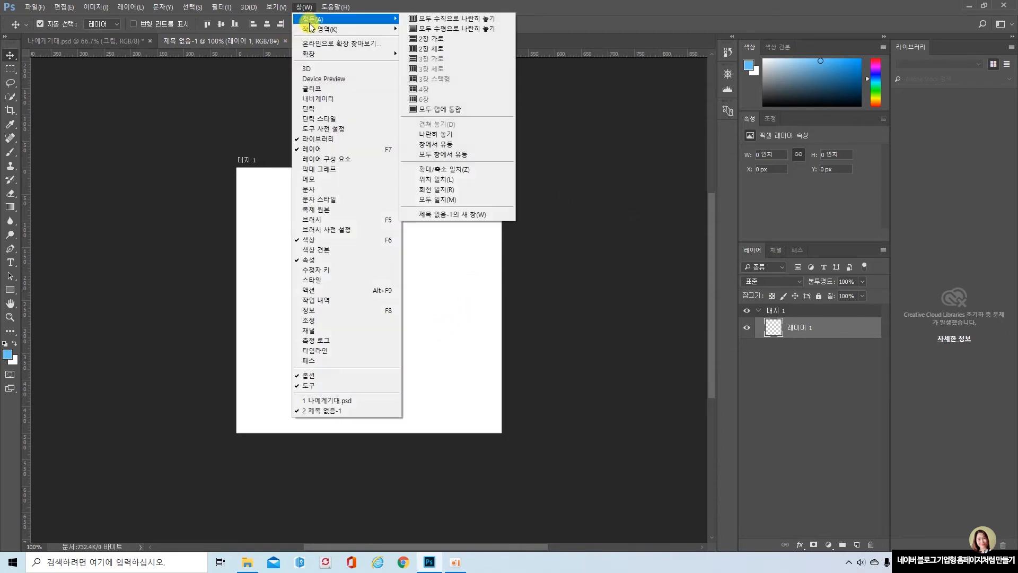
left_click(434, 49)
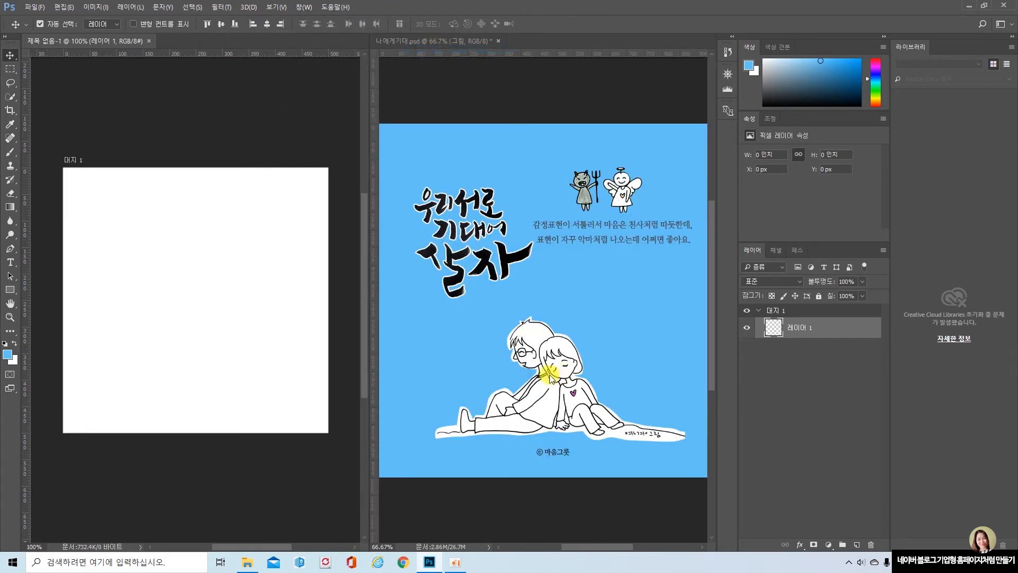
Step: Set the foreground colour to pink #f665ea and fill 레이어 1 of the new document with it
left_click(192, 254)
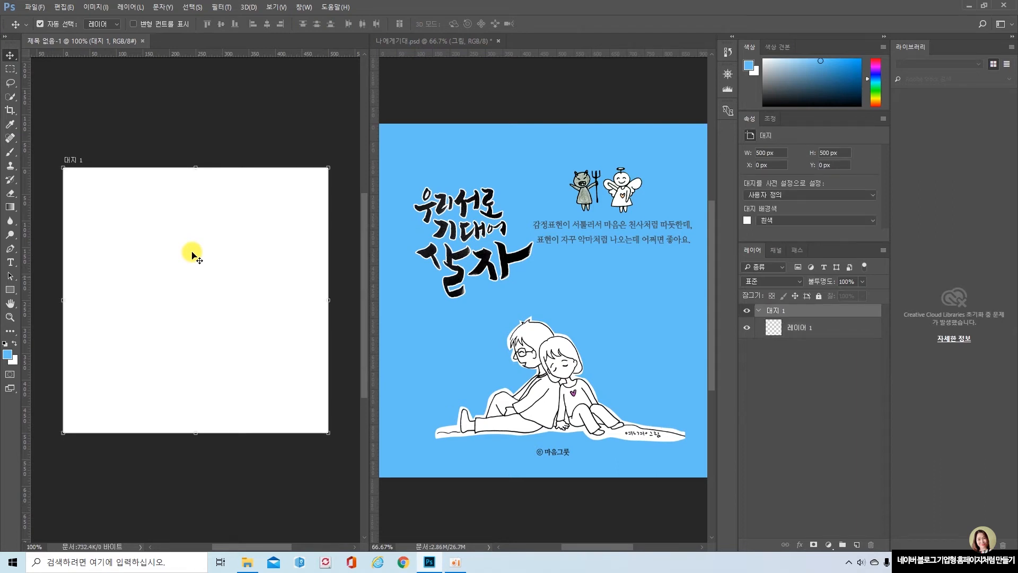
left_click(813, 332)
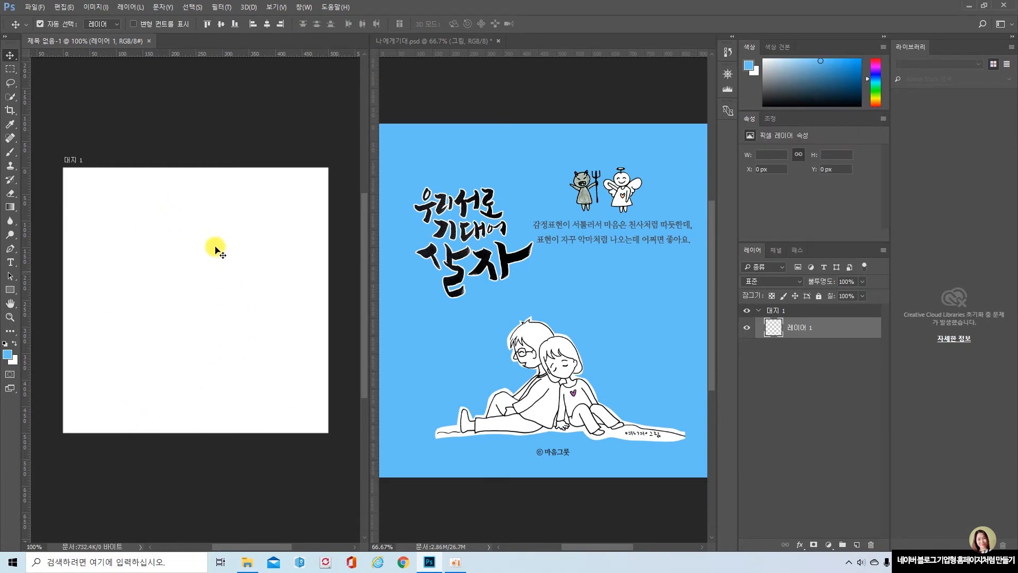
left_click(8, 354)
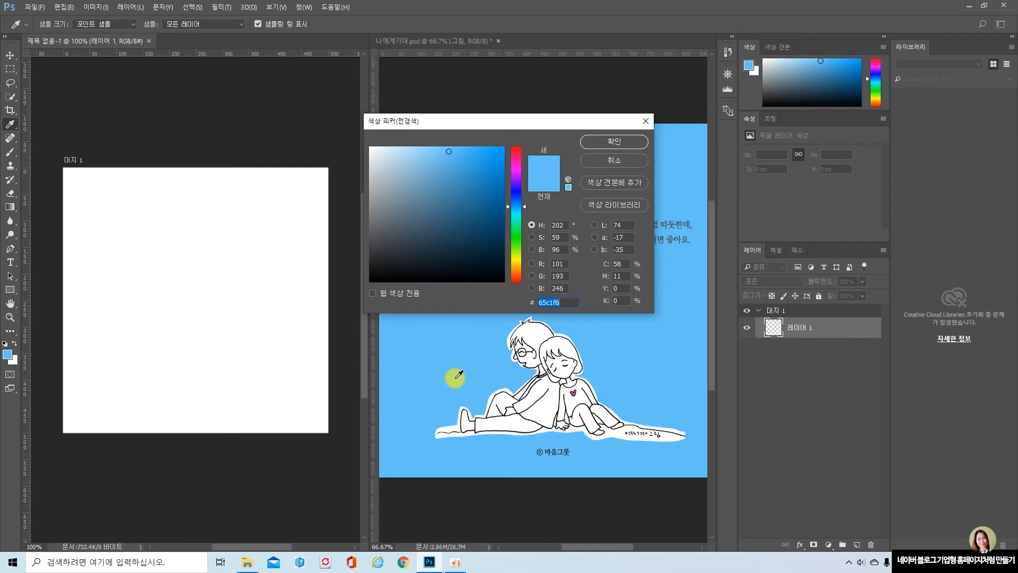
left_click(516, 168)
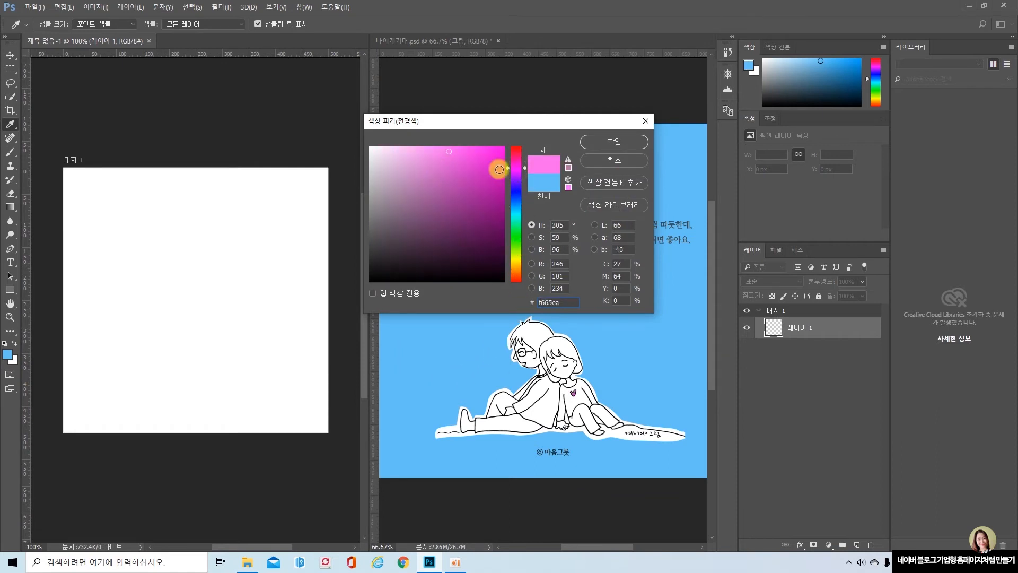
left_click(607, 140)
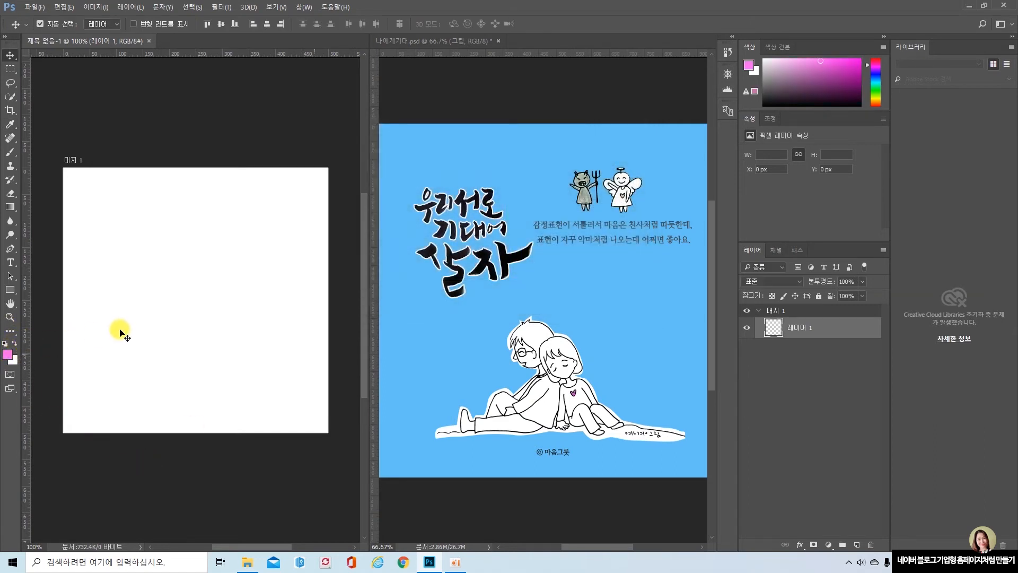
key("alt+BackSpace")
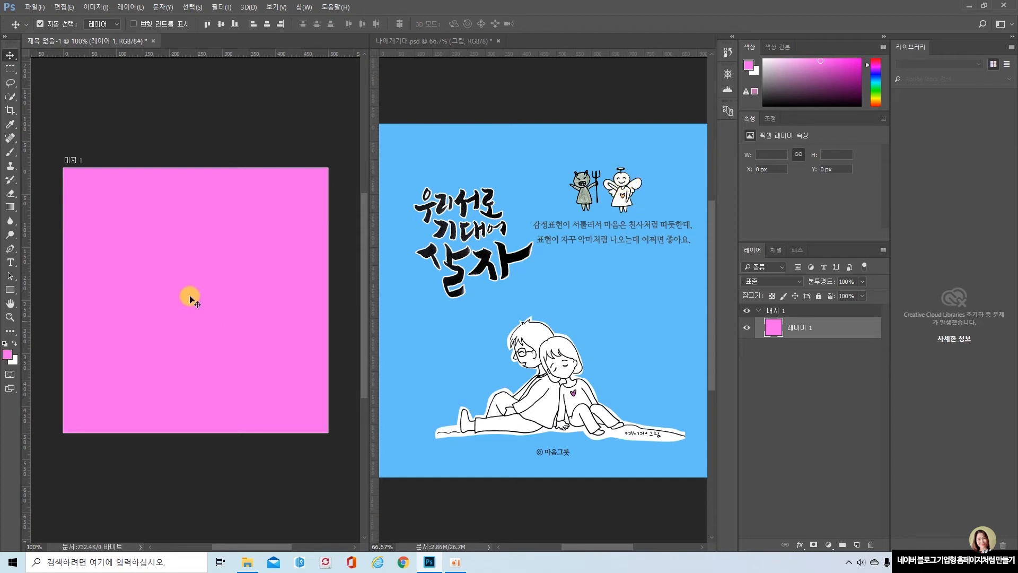
Step: Copy the angel drawing from 나에게기대.psd into the upper part of the pink artboard
left_click(623, 189)
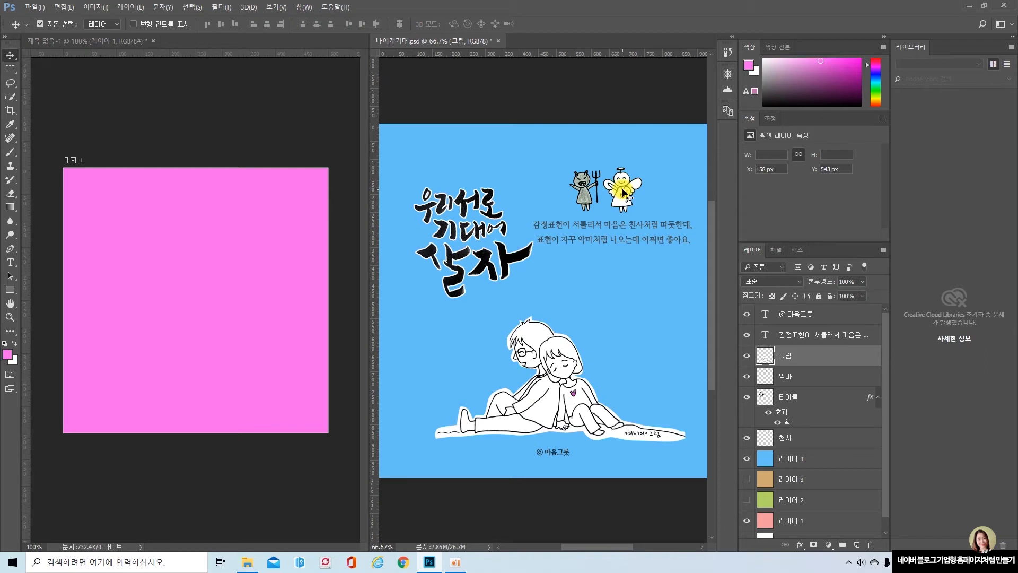
left_click_drag(623, 190, 233, 253)
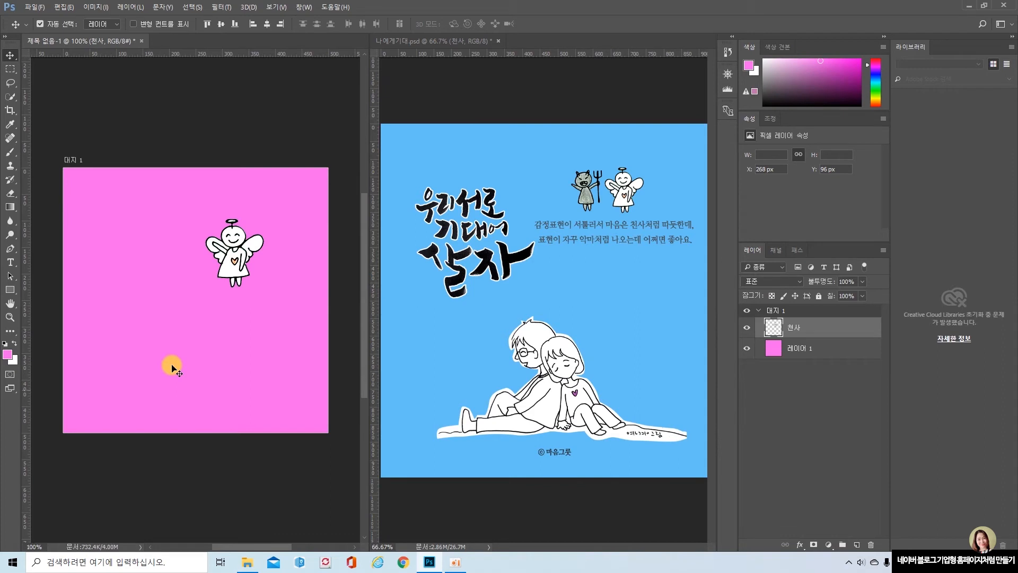
left_click(180, 336)
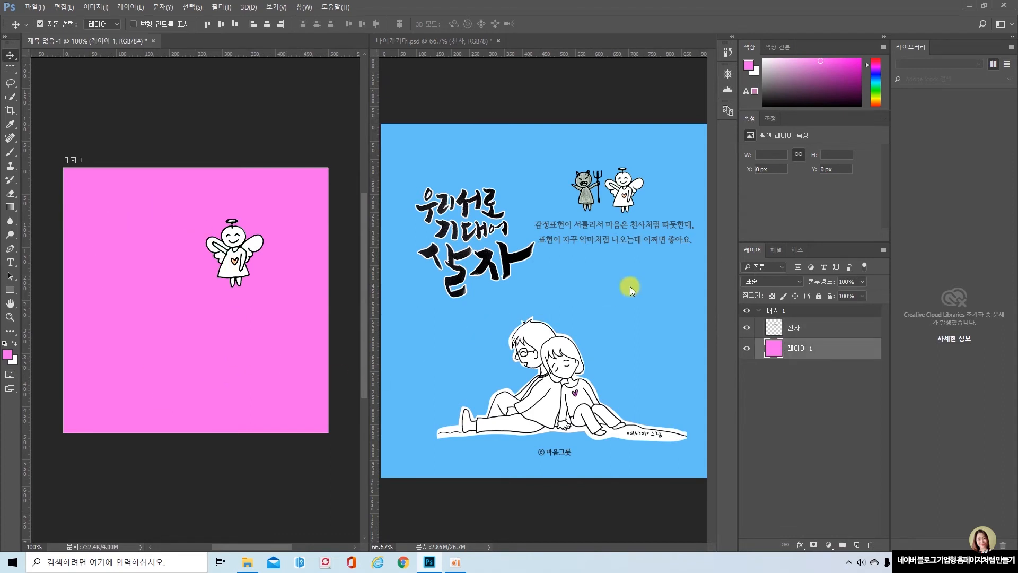
Step: Copy the devil drawing from 나에게기대.psd onto the pink artboard and align it beside the angel at about X 159 px, Y 96 px
left_click(587, 195)
left_click_drag(588, 195, 198, 274)
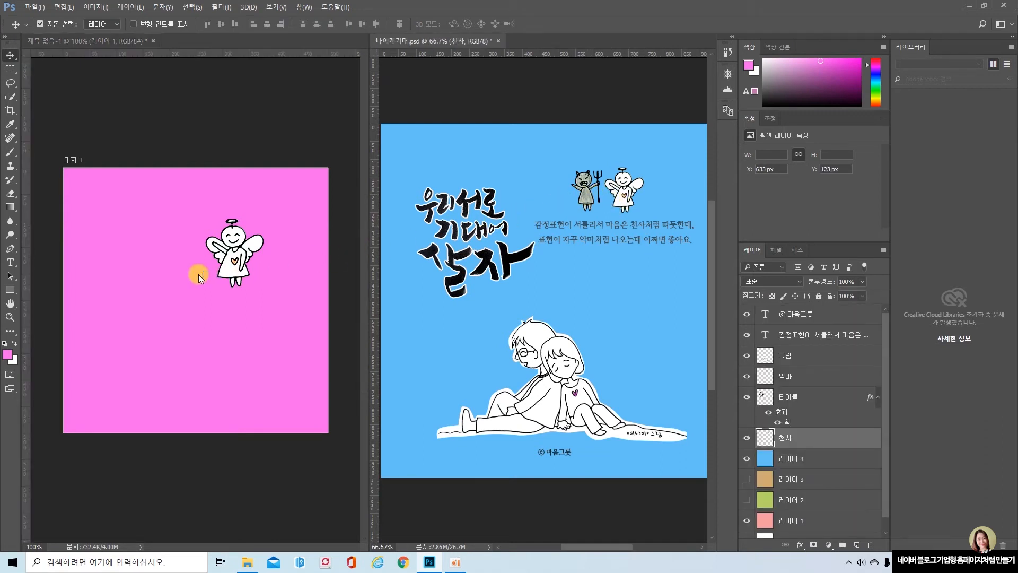
left_click(609, 256)
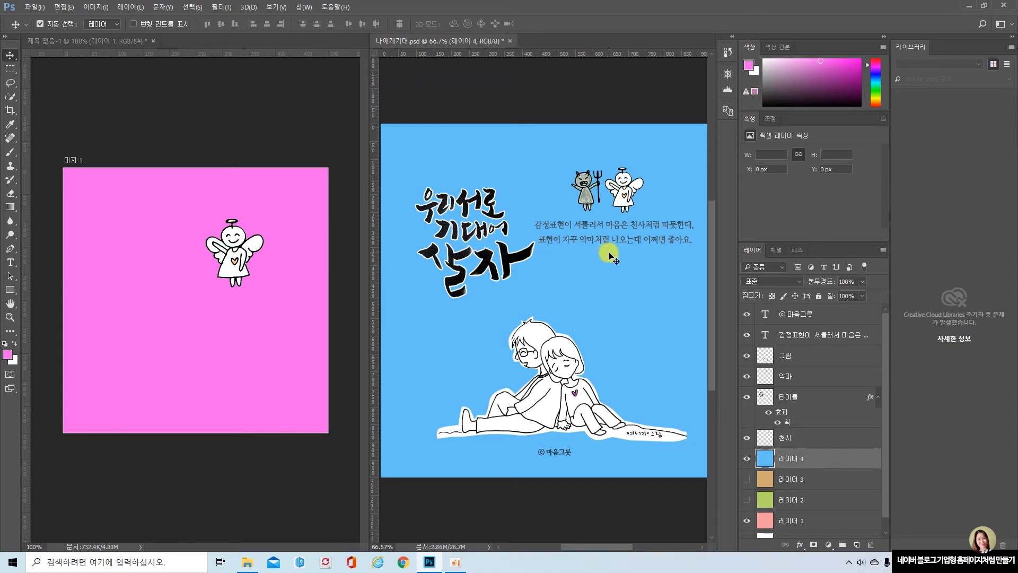
left_click_drag(583, 184, 172, 251)
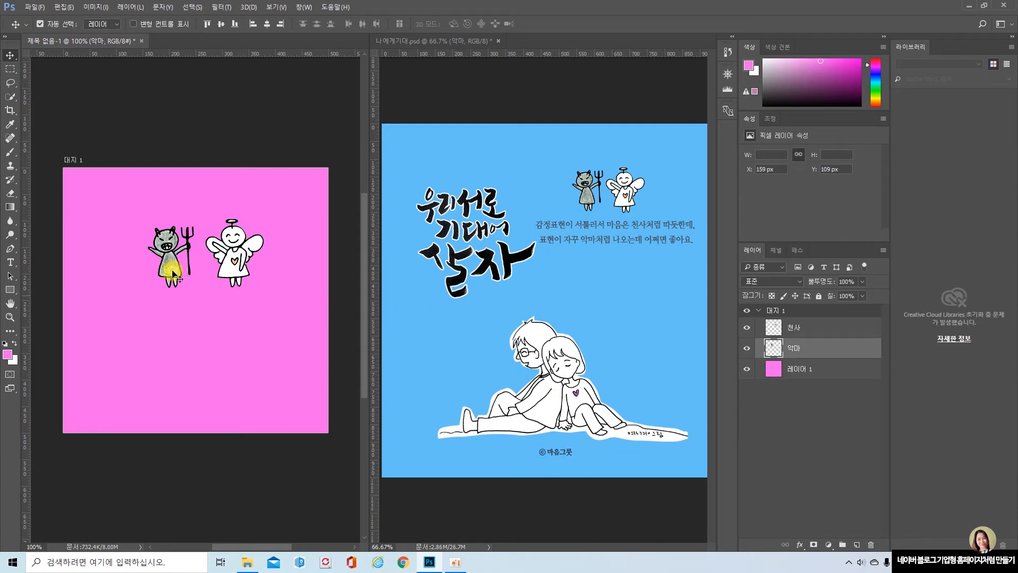
mouse_move(175, 274)
left_mouse_down()
mouse_move(134, 265)
mouse_move(173, 257)
left_mouse_up()
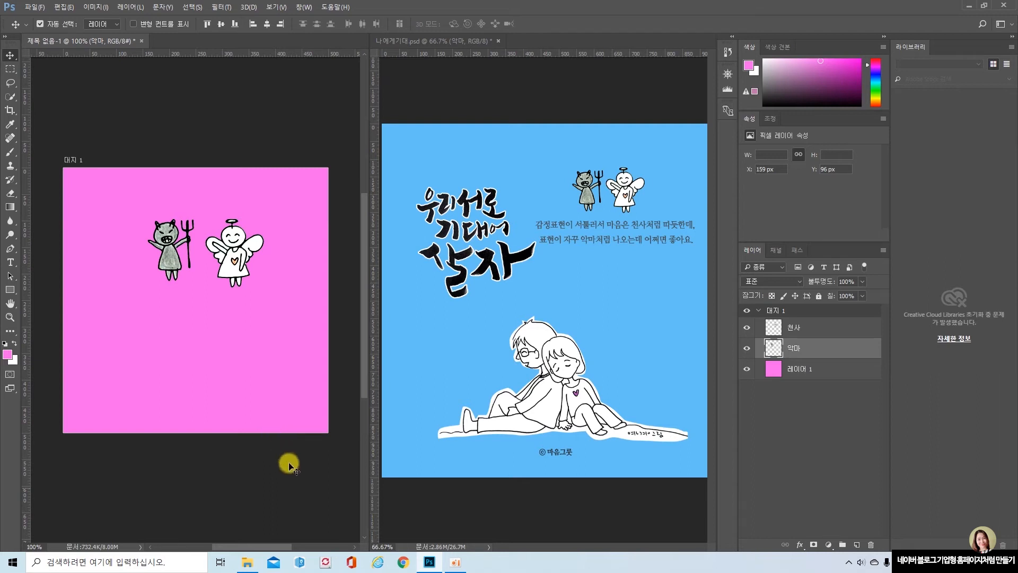
left_click(237, 354)
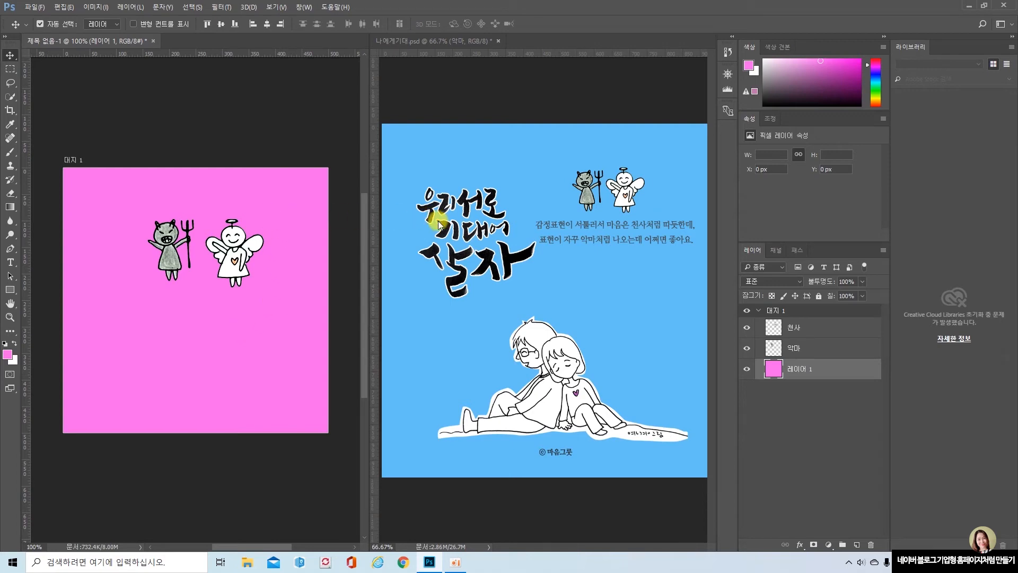
Step: Dock the 나에게기대.psd window as a tab beside the untitled document and switch between the two documents
left_click_drag(464, 41, 313, 167)
mouse_move(400, 166)
left_mouse_down()
mouse_move(263, 69)
mouse_move(260, 44)
left_mouse_up()
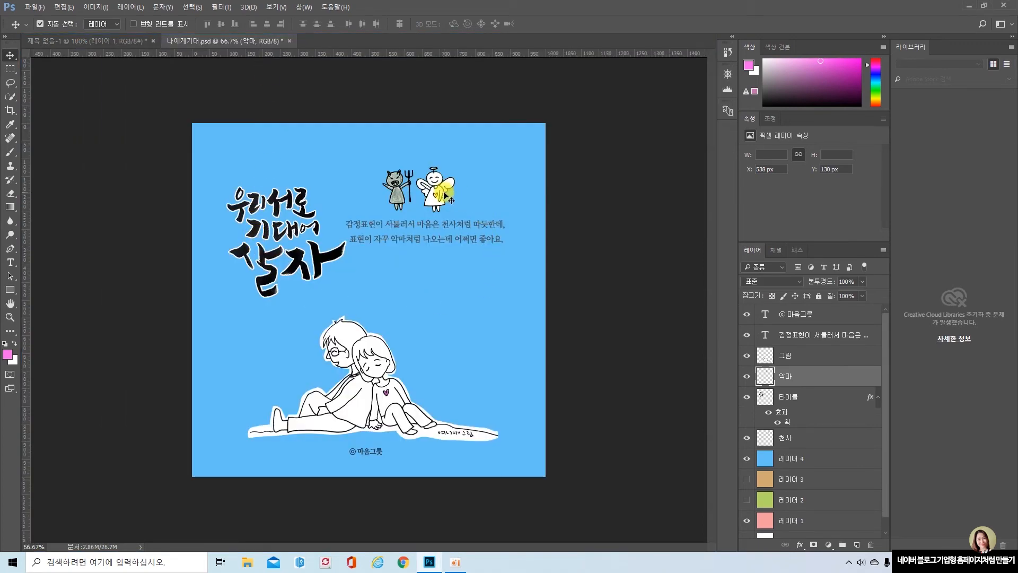
left_click(141, 41)
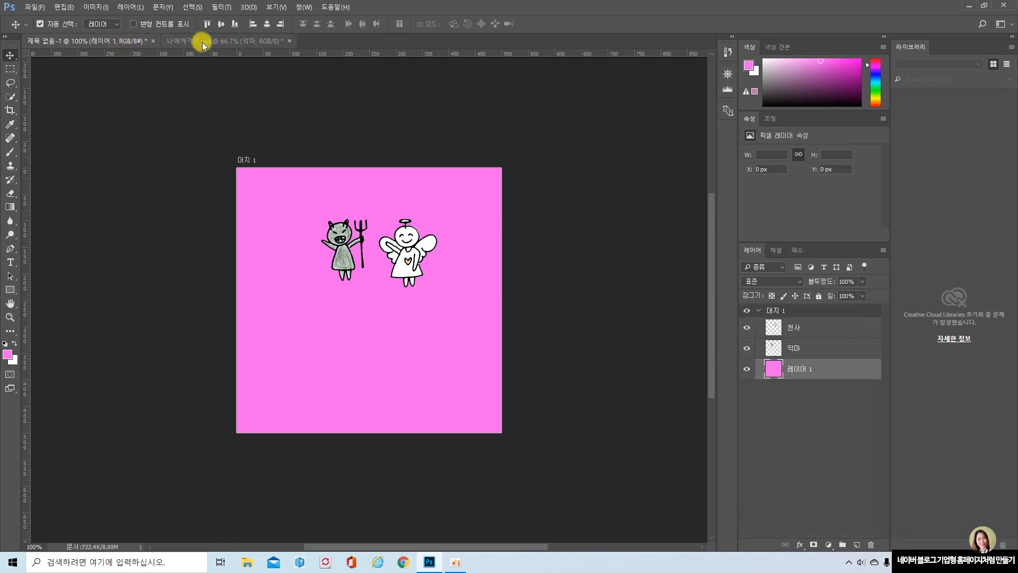
left_click(202, 43)
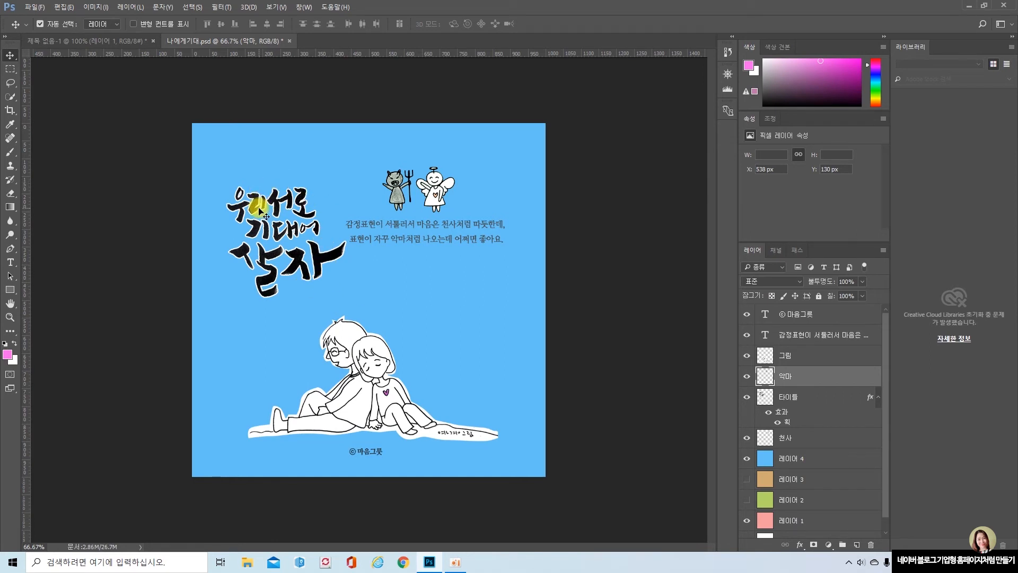
Step: Select all pixels of the 타이틀 layer from its thumbnail, copy them and paste them into the pink document
left_click(318, 258)
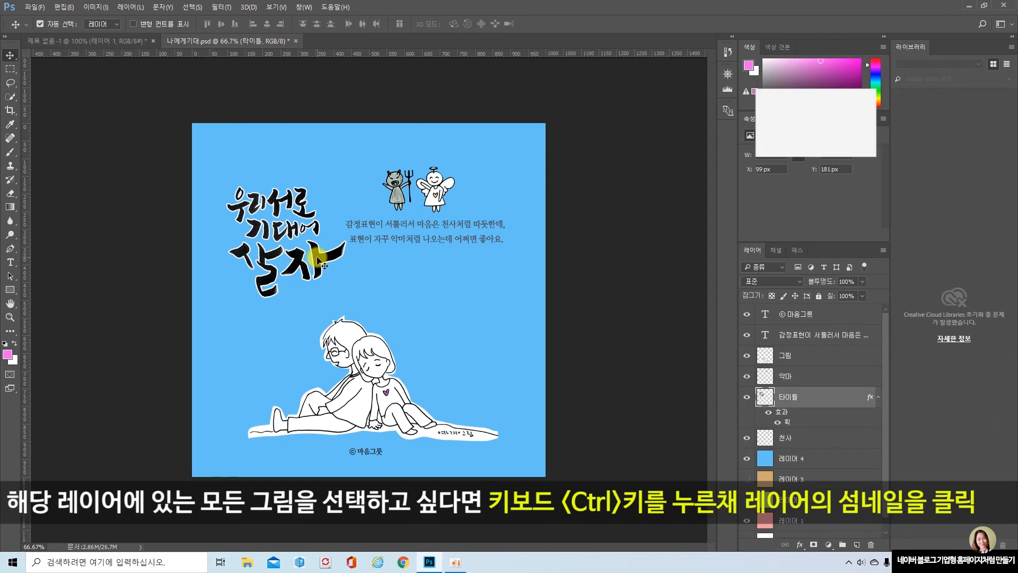
key("ctrl")
left_click(767, 400, "ctrl")
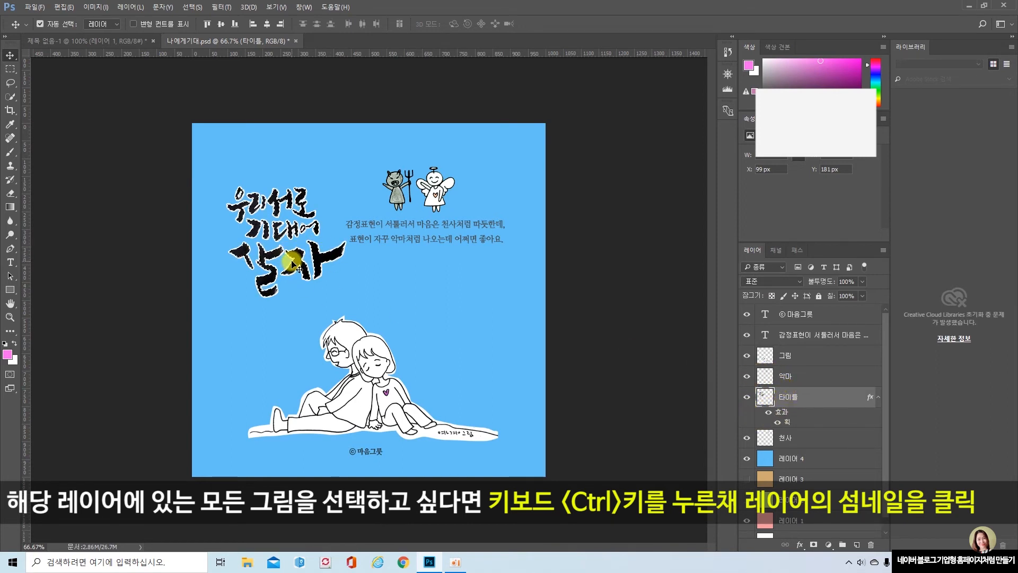
key("ctrl")
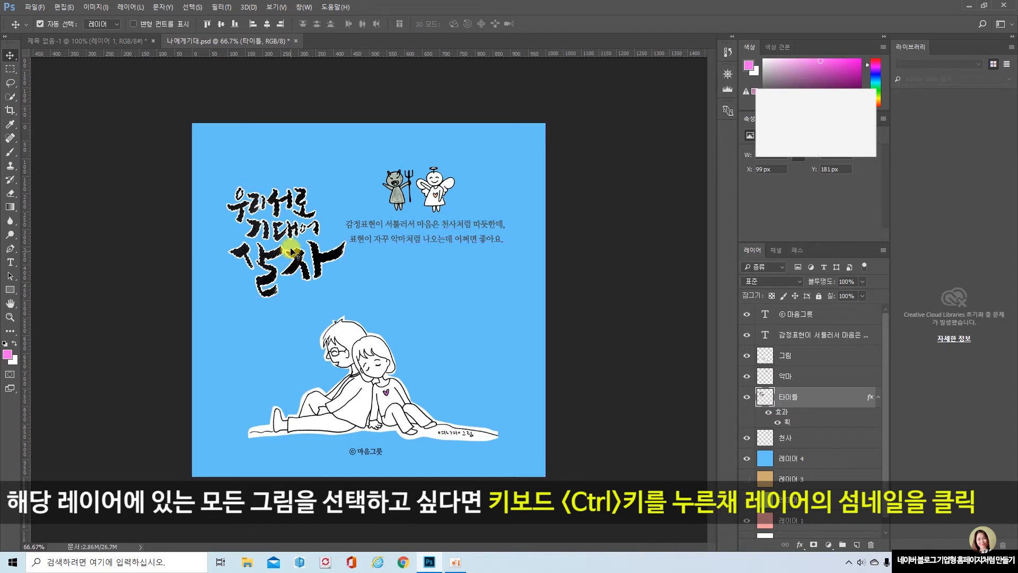
left_click(88, 40)
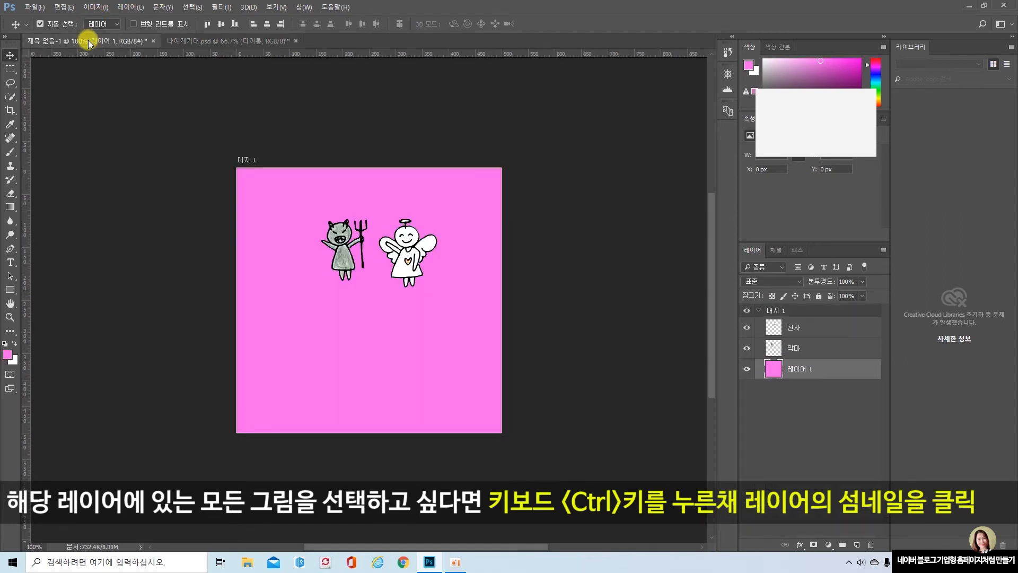
key("ctrl")
key("ctrl+v")
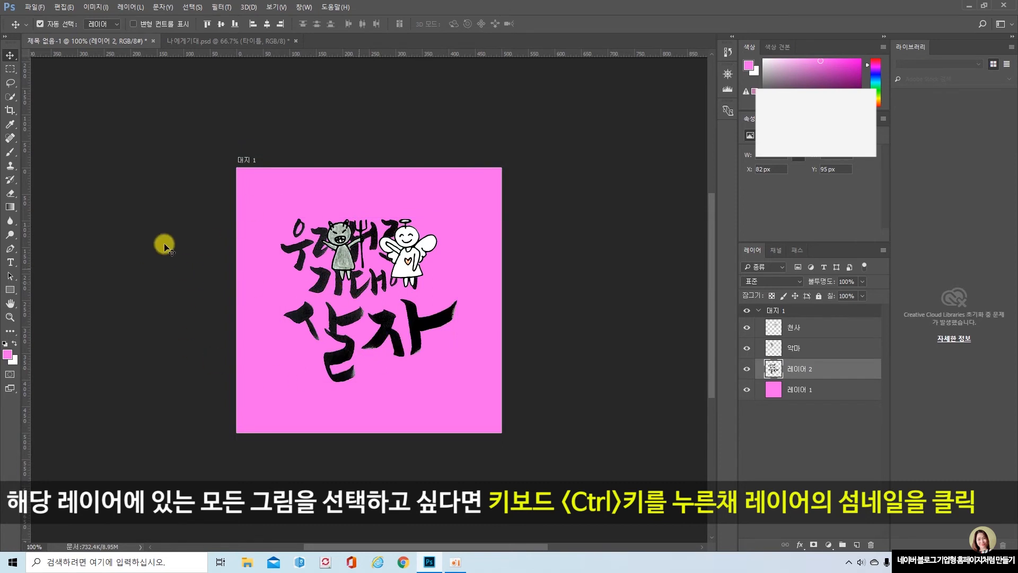
Step: Review the title selection in 나에게기대.psd, then delete the pasted title layer from the pink document
left_click(202, 41)
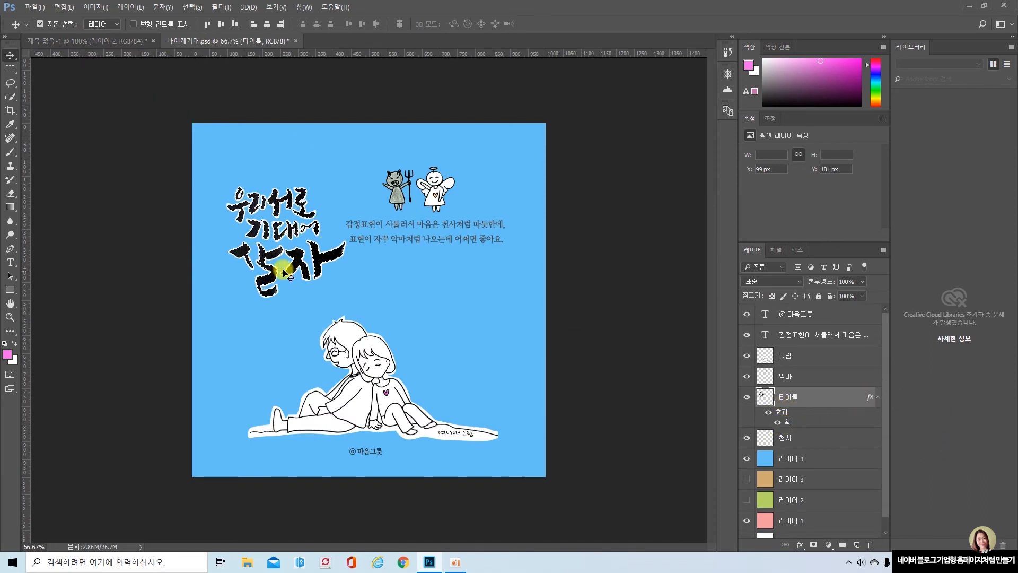
left_click(102, 43)
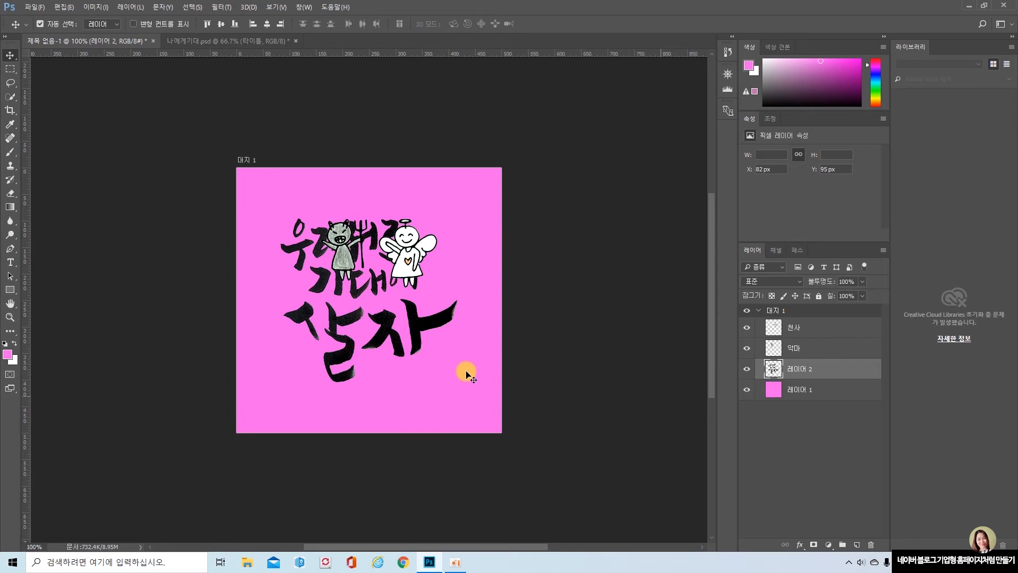
key("Delete")
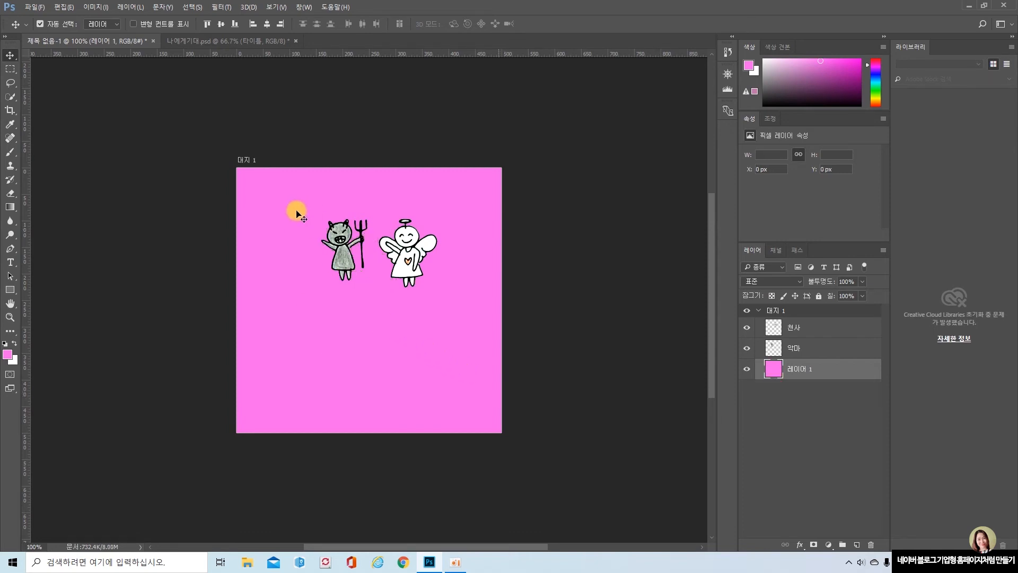
Step: Deselect the title in 나에게기대.psd, copy it with a rectangular marquee around the lettering, and paste it into the pink document
left_click(220, 41)
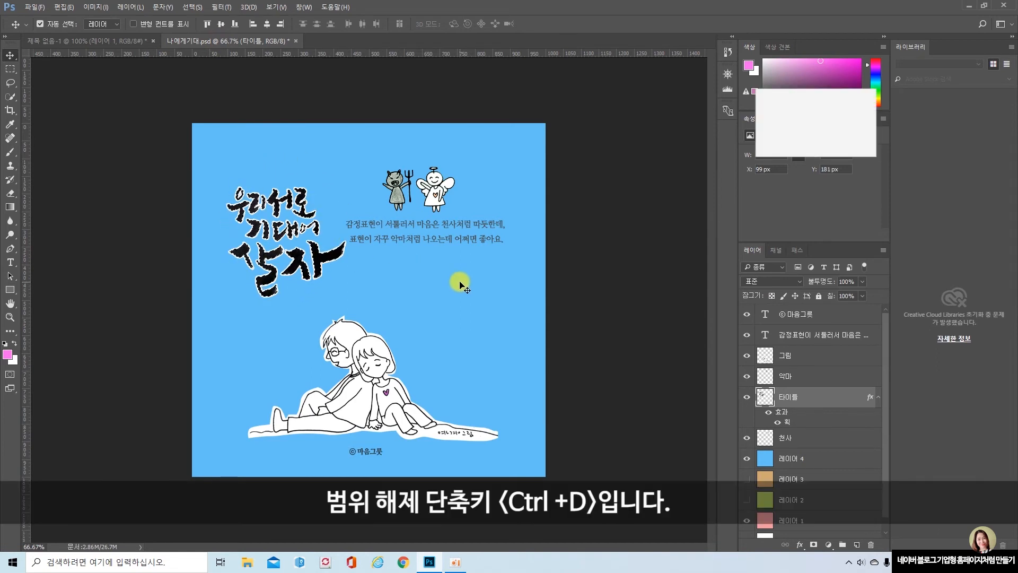
key("ctrl+d")
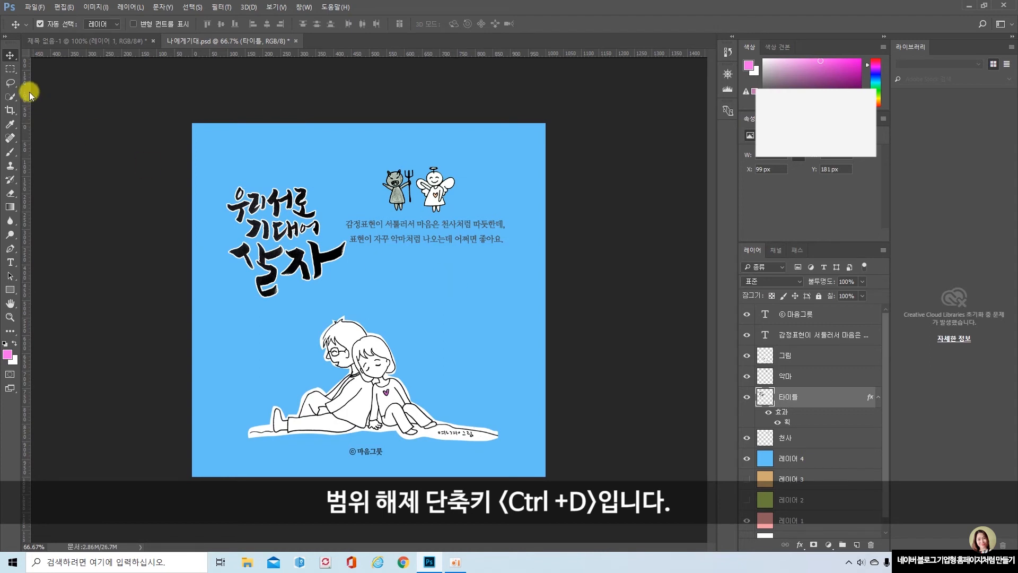
left_click(10, 69)
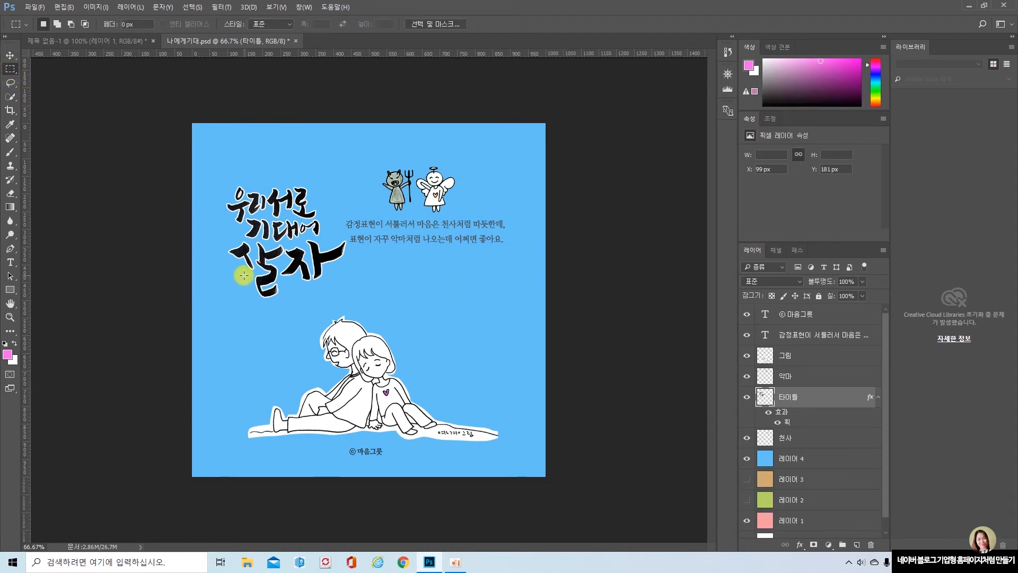
left_click_drag(216, 170, 358, 305)
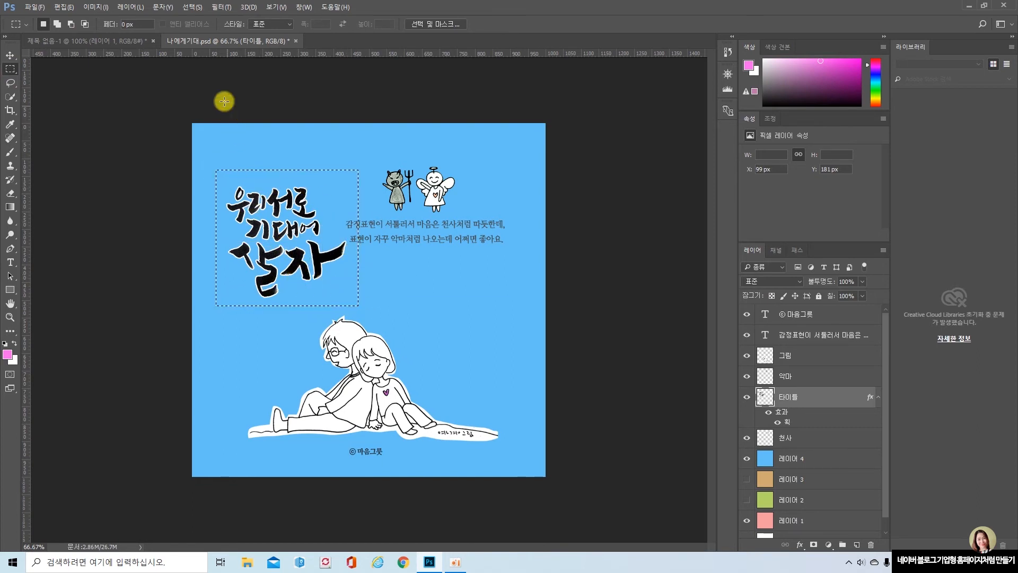
left_click(99, 44)
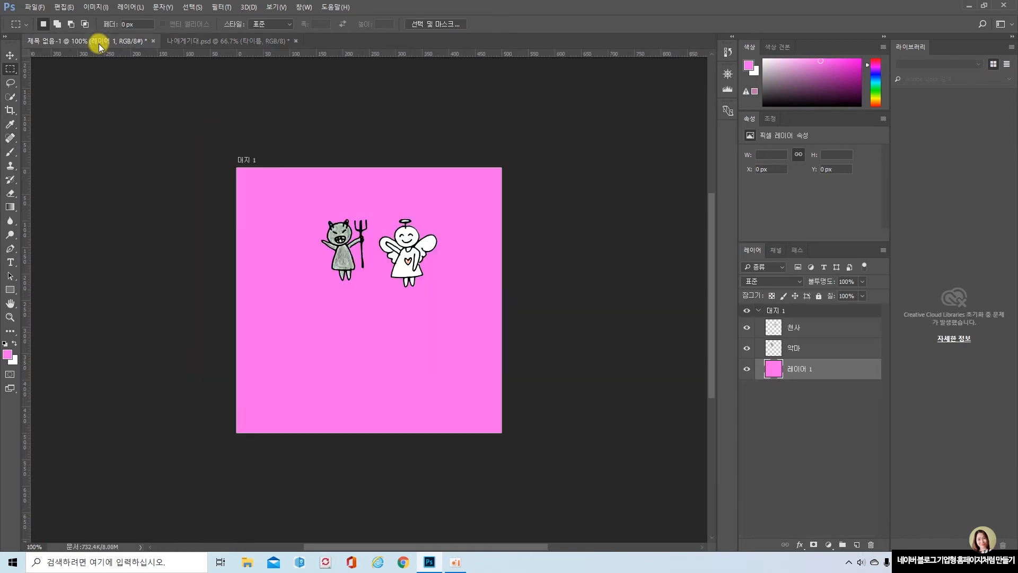
key("ctrl+v")
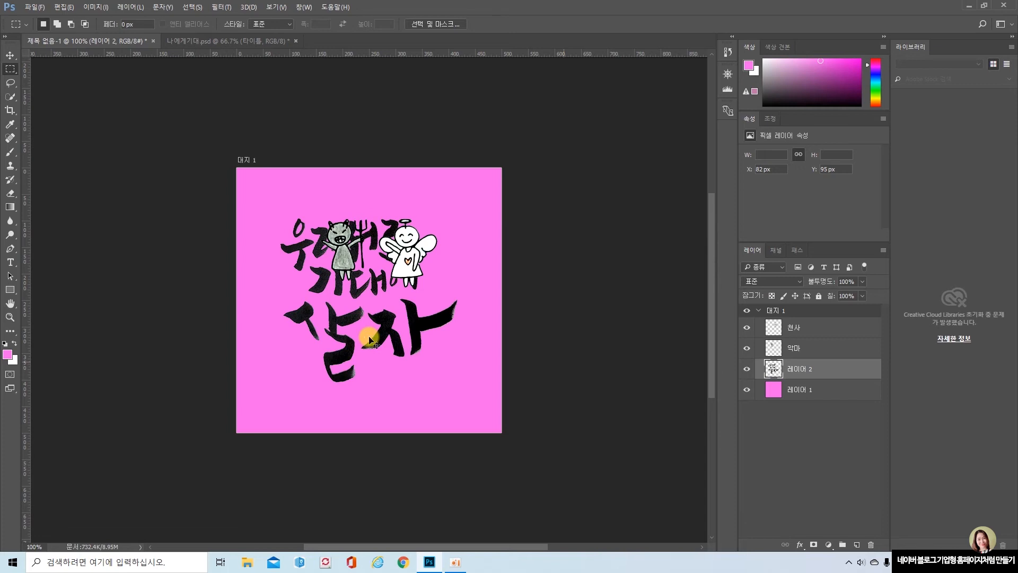
Step: Scale the pasted title to about 57% with Free Transform and place it below the devil and angel
key("ctrl+t")
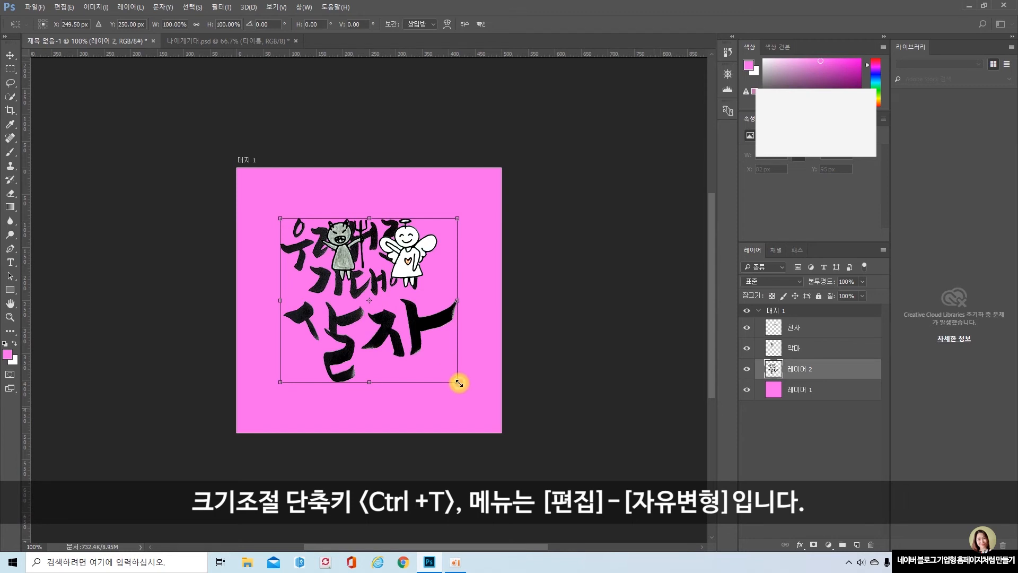
left_click_drag(459, 383, 394, 394)
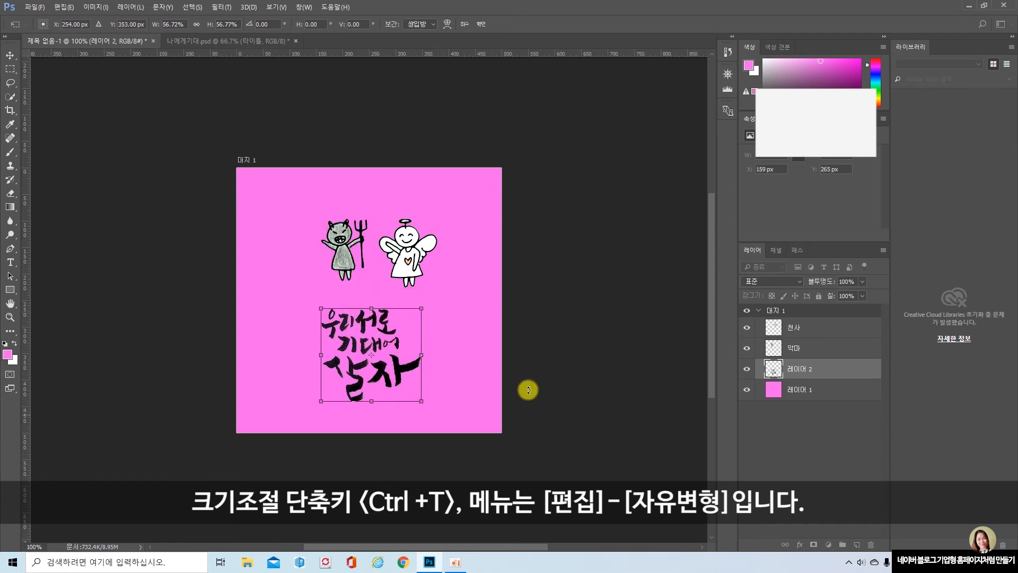
key("Return")
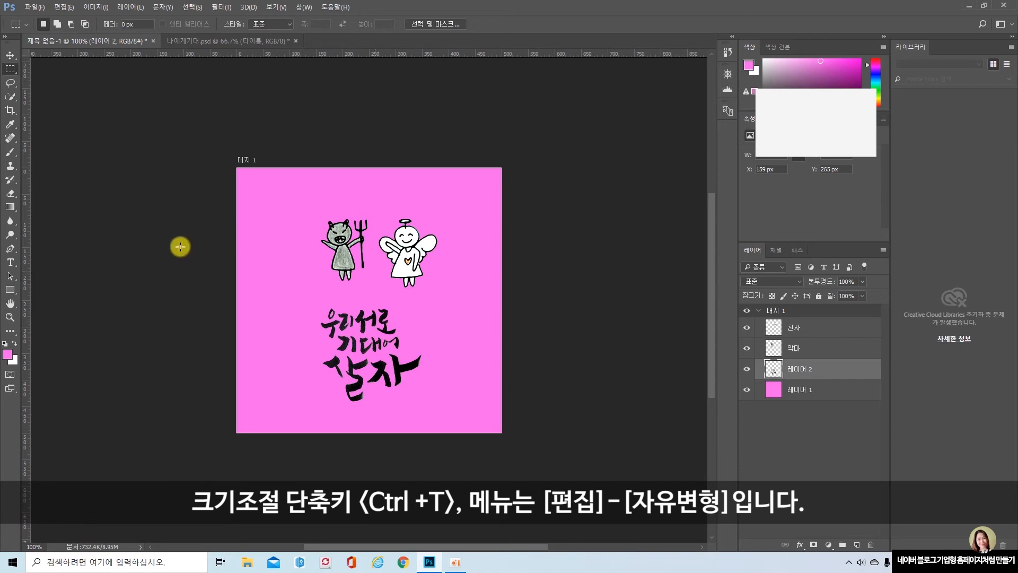
Step: Shrink the title again with Free Transform to about 92% width and 89% height
left_click(65, 8)
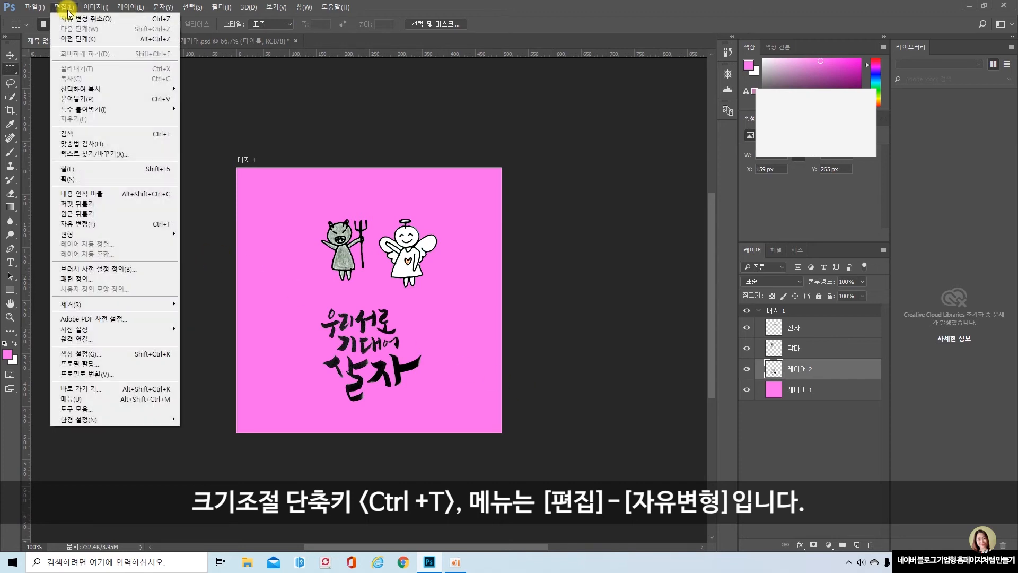
left_click(78, 225)
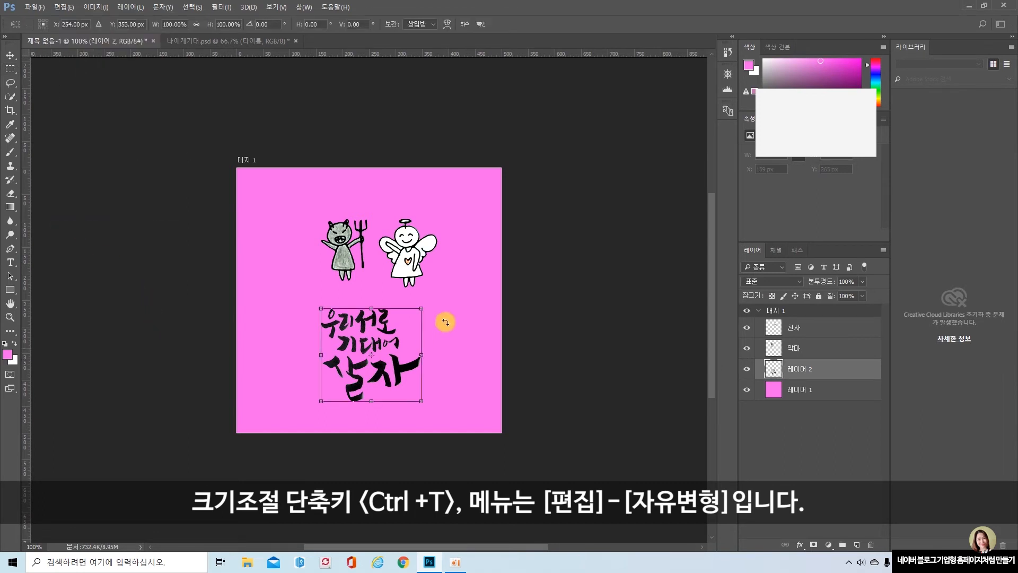
left_click_drag(421, 398, 413, 390)
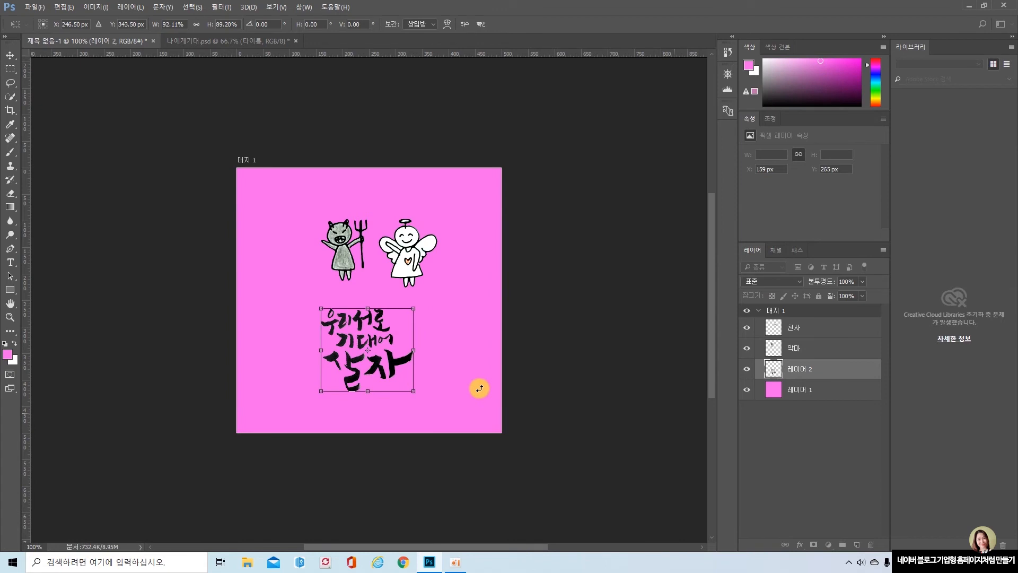
key("Return")
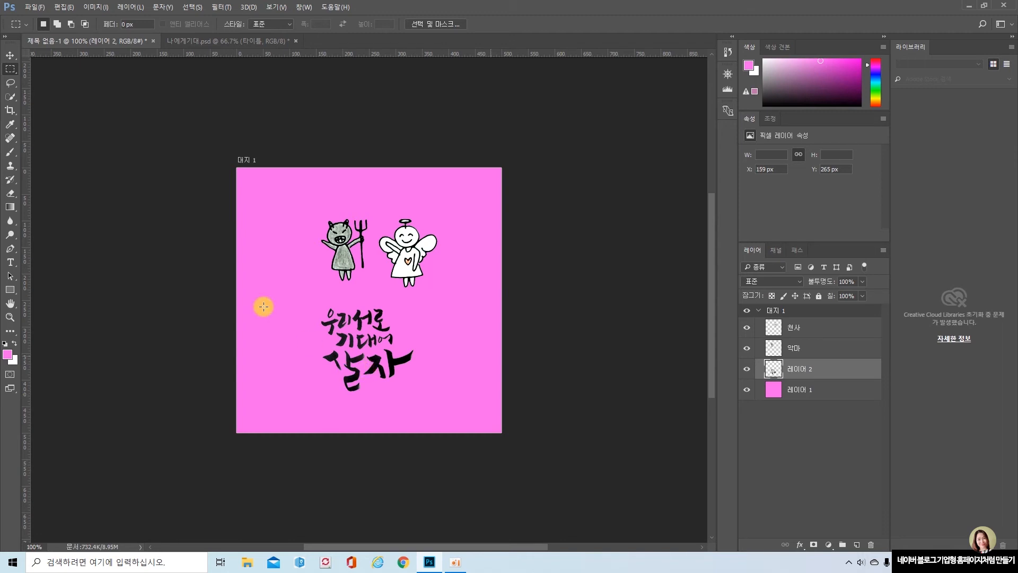
Step: Move the title with the Move tool to about X 191 px, Y 254 px, beneath the two characters
left_click(11, 55)
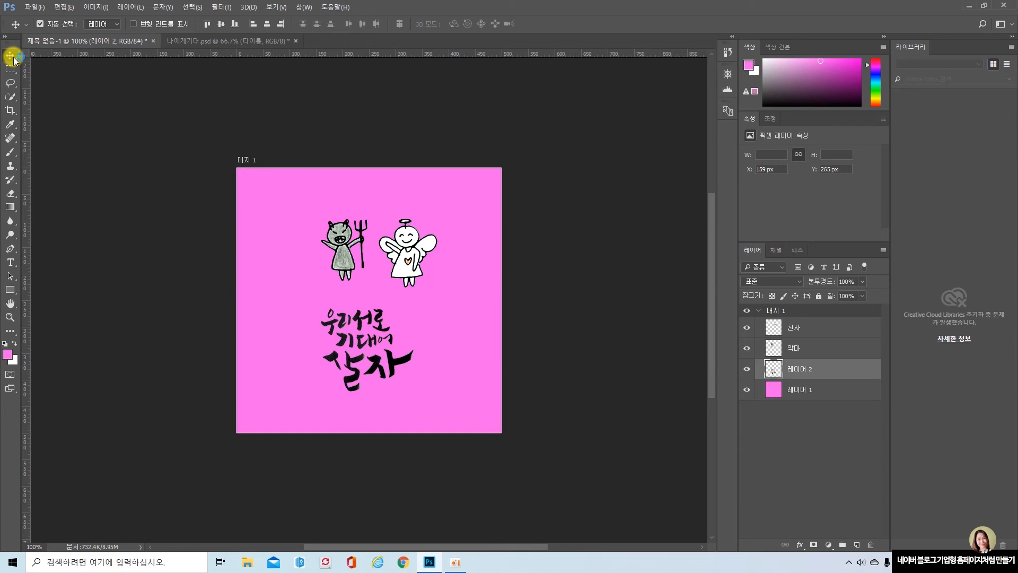
key("ctrl+2")
left_click_drag(1, 42, 19, 64)
left_click_drag(390, 360, 416, 362)
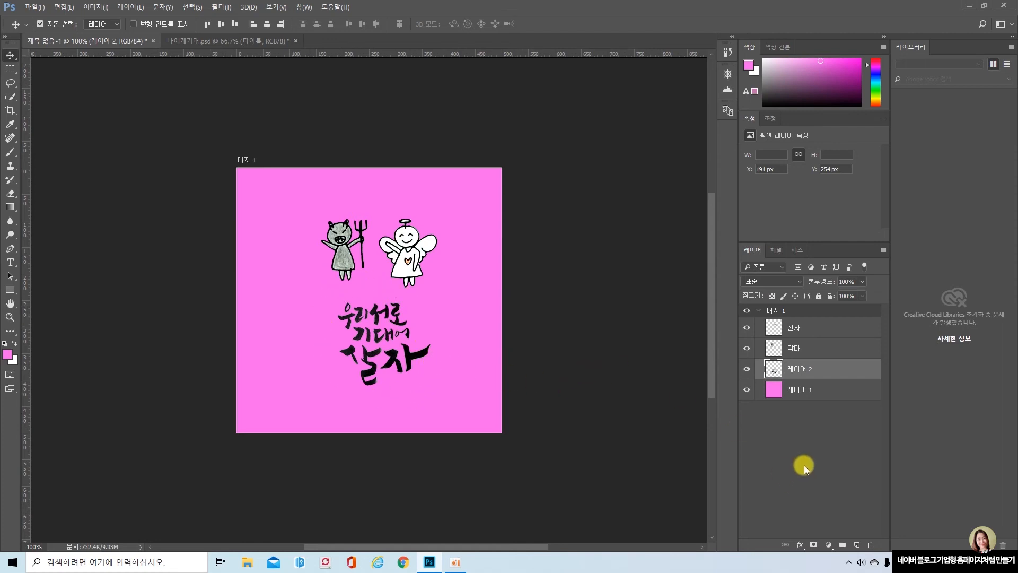
Step: Add a 3 px white Stroke effect positioned outside the lettering on the title layer 레이어 2
key("ctrl")
left_click(800, 545)
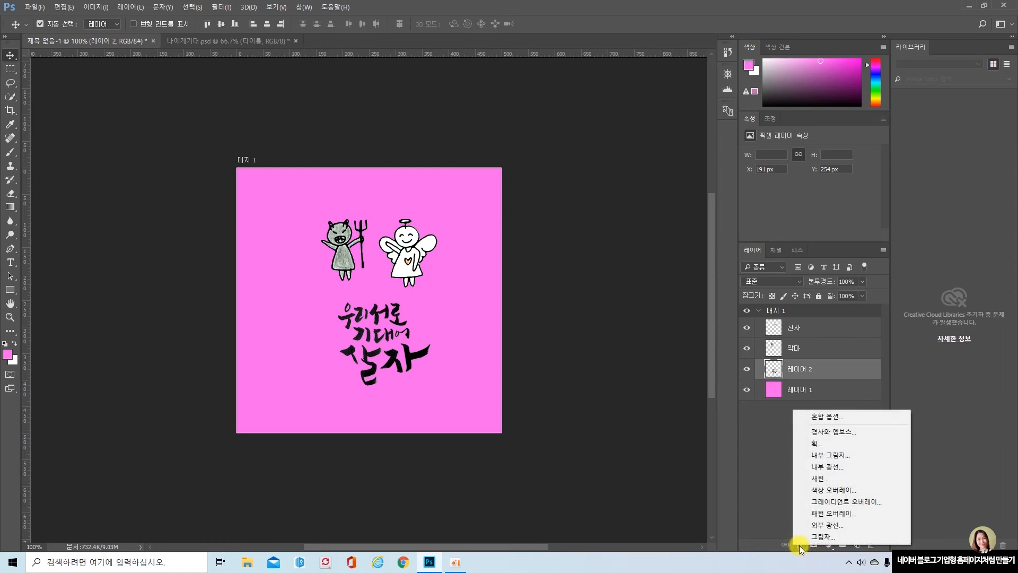
left_click(840, 443)
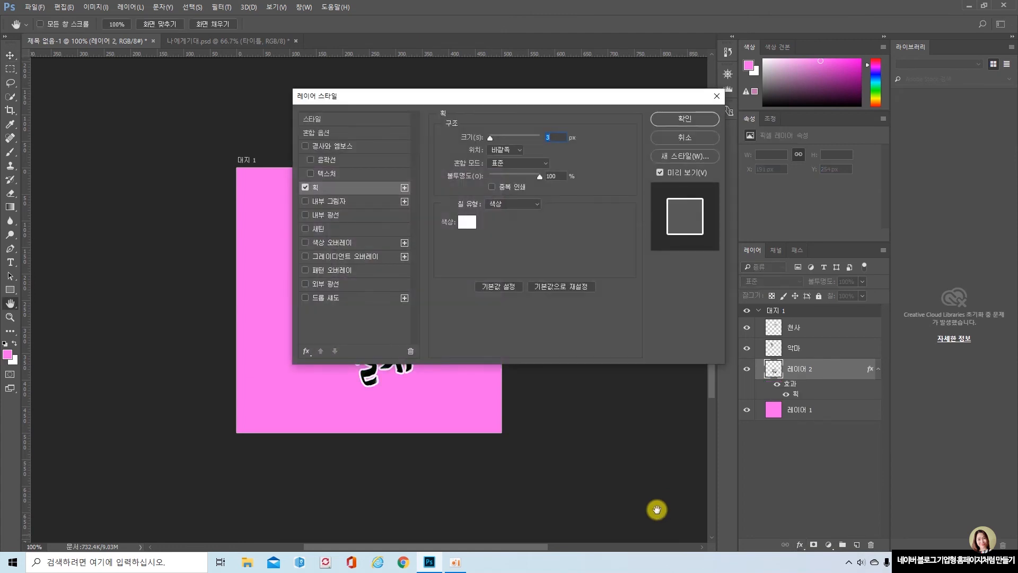
left_click_drag(488, 100, 632, 87)
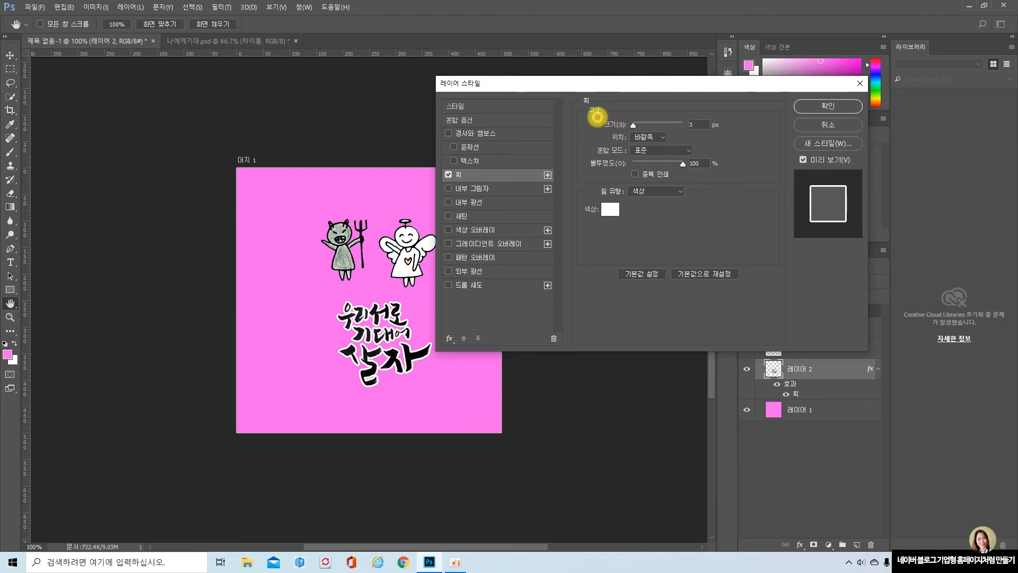
left_click_drag(597, 117, 727, 136)
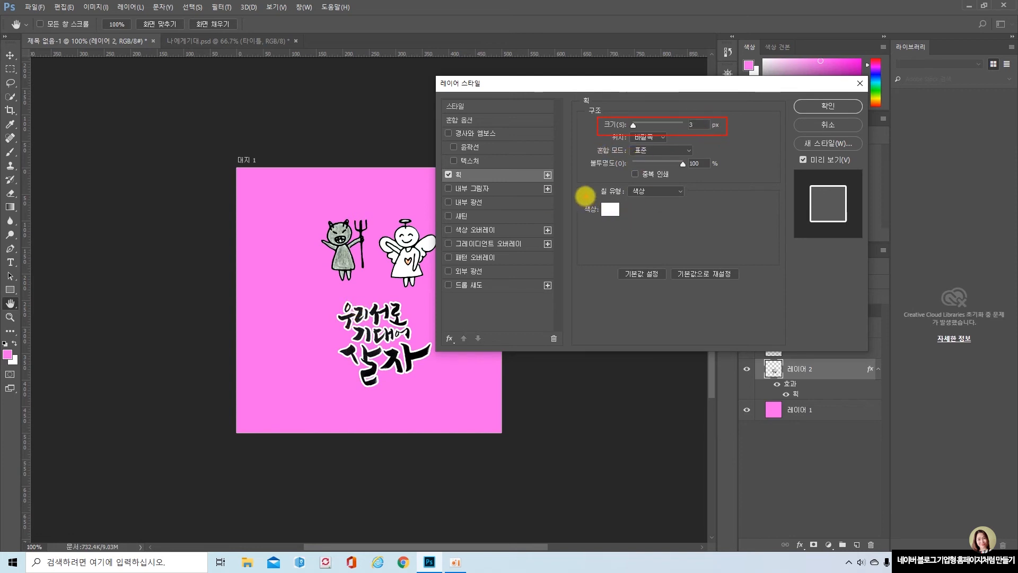
left_click_drag(583, 194, 626, 224)
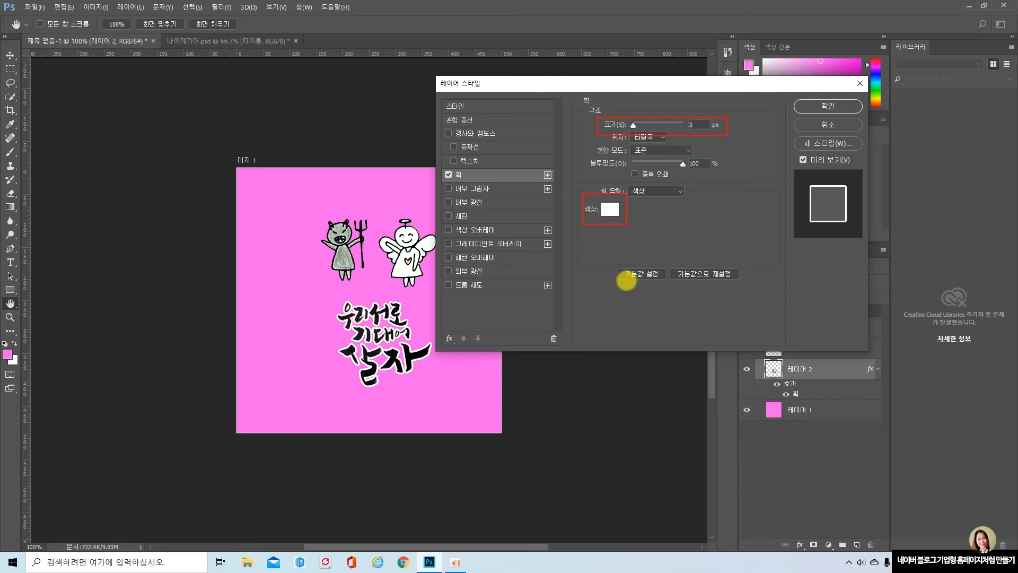
left_click(828, 104)
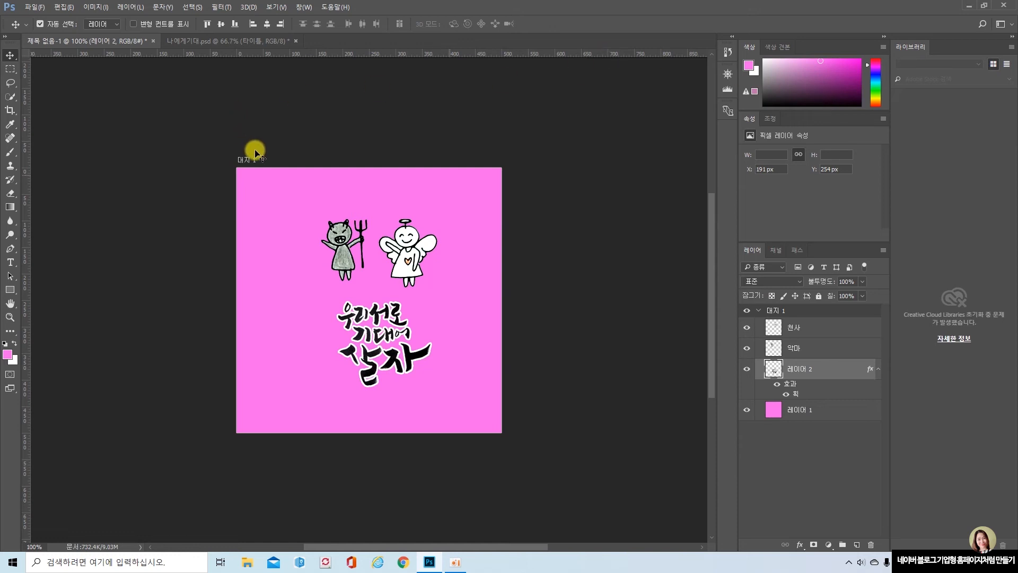
Step: Save the layered document as 천사와악마.psd in the 10주자수업소스파링_2021 folder in Photoshop format, with maximized compatibility
left_click(42, 7)
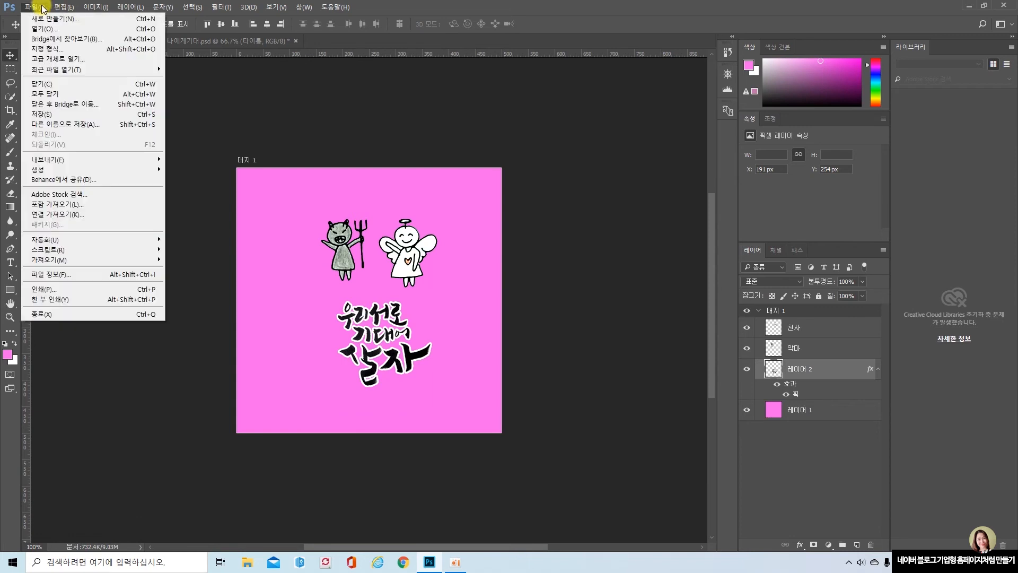
left_click(92, 124)
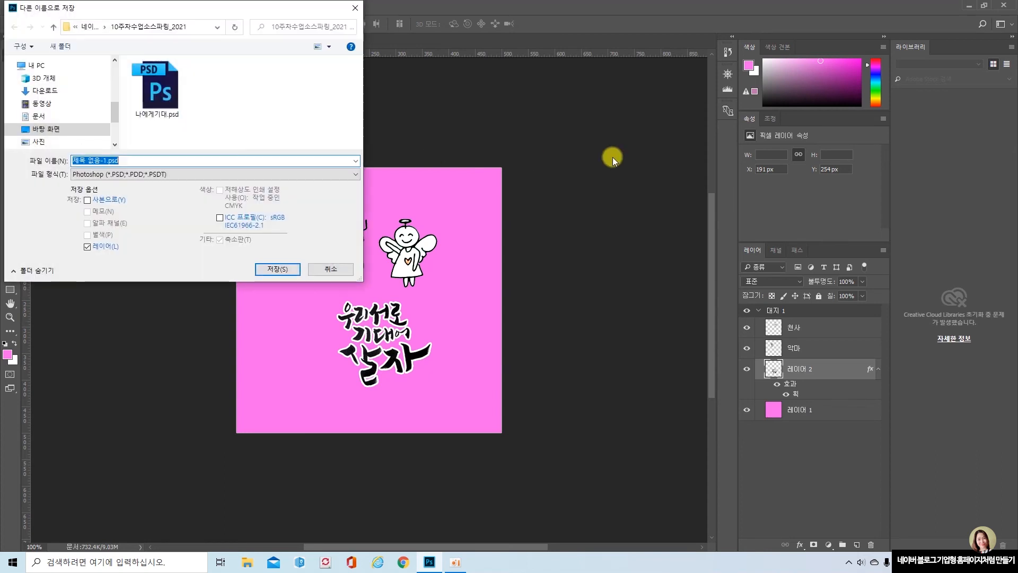
left_click_drag(268, 8, 366, 49)
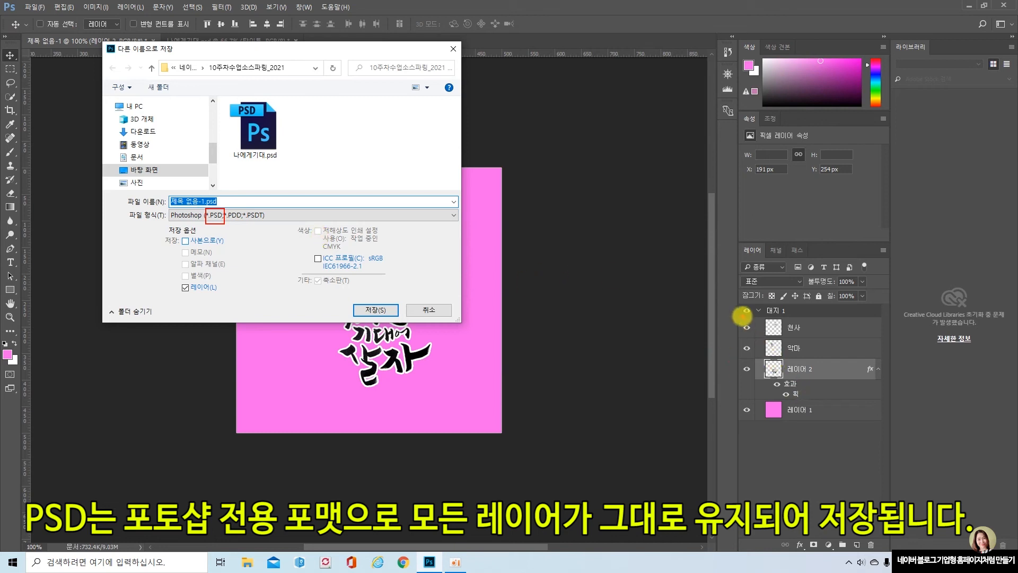
left_click_drag(738, 315, 845, 445)
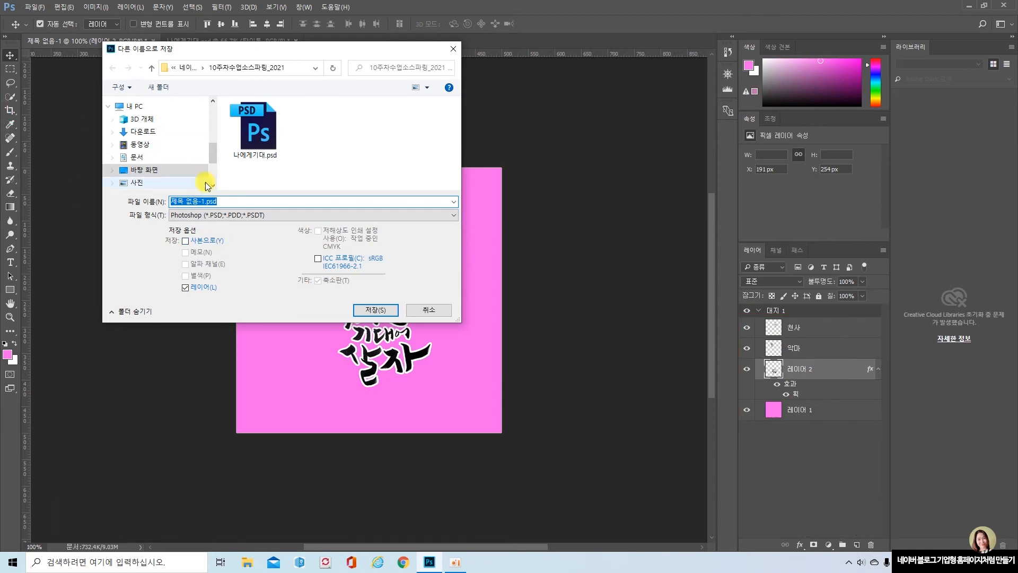
type("cjs")
key("BackSpace")
key("BackSpace")
key("BackSpace")
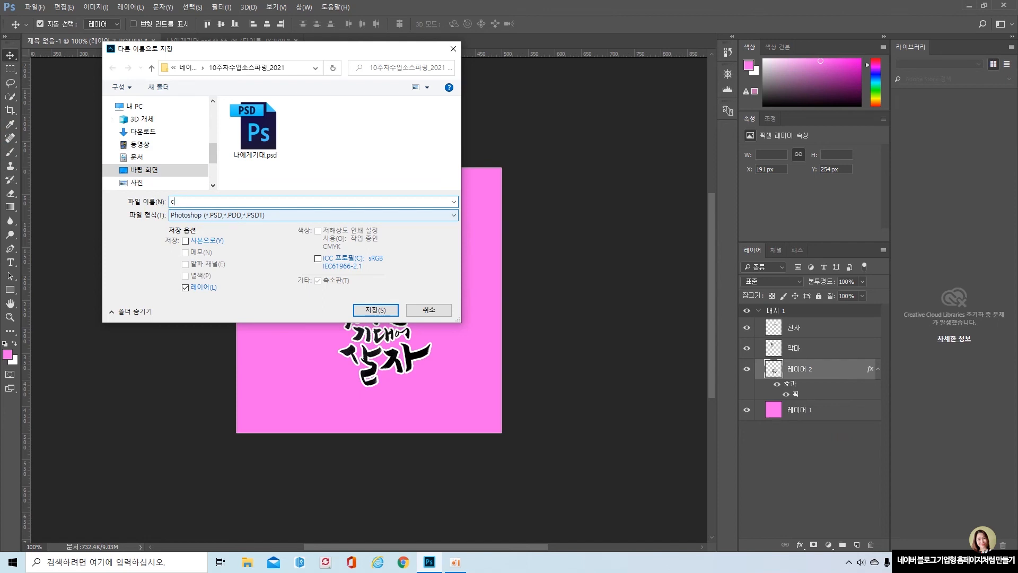
type("천사와악마")
key("Return")
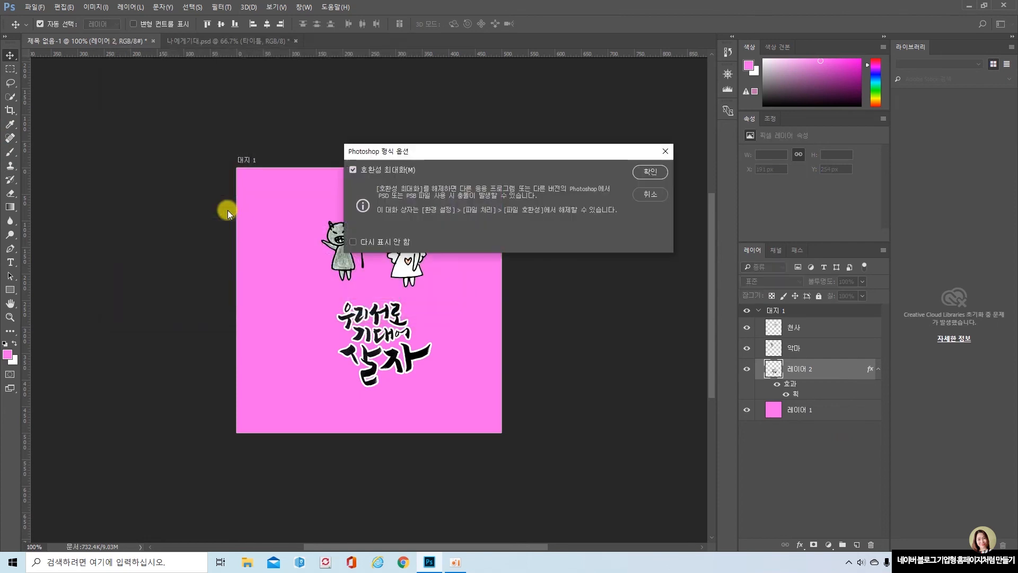
left_click(656, 172)
key("ctrl+2")
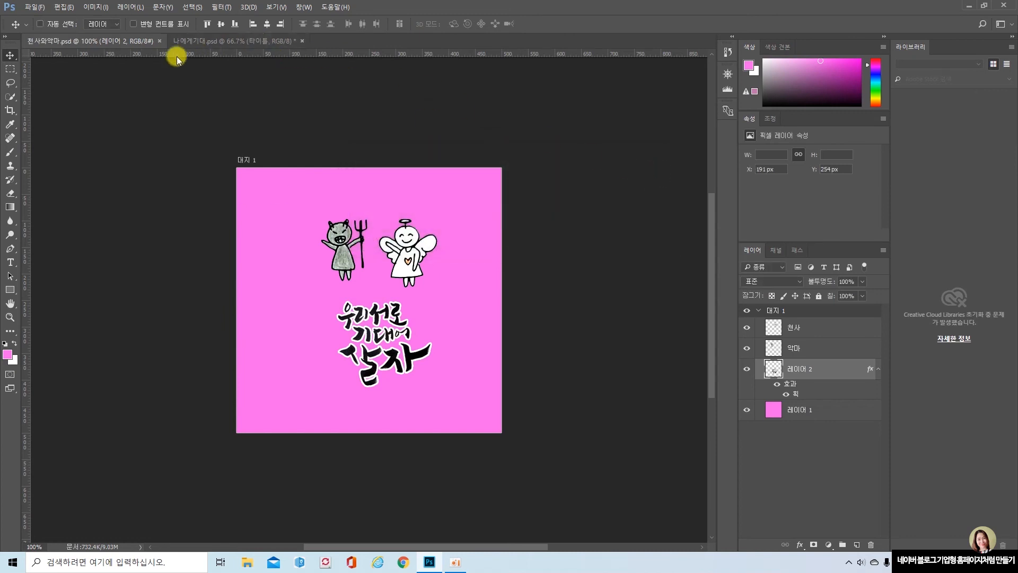
left_click_drag(23, 30, 88, 55)
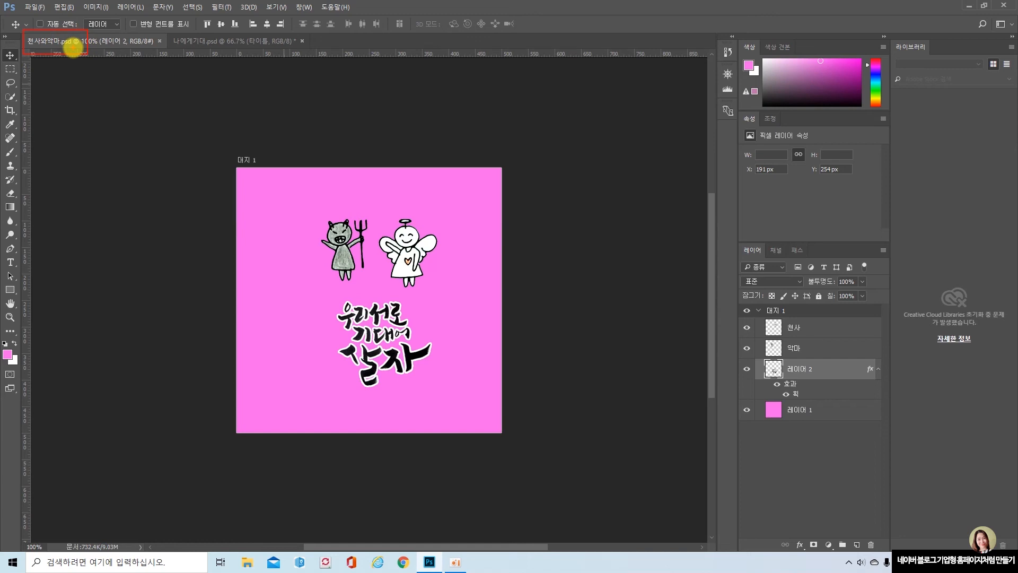
key("Escape")
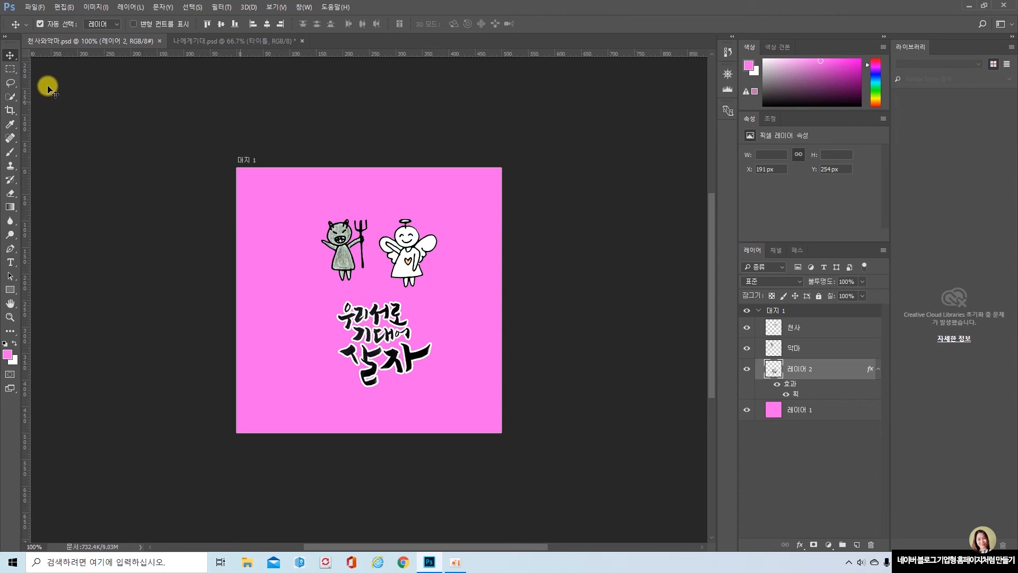
Step: Save a copy of the document in JPEG format as 천사와악마.jpg in the same folder
left_click(35, 7)
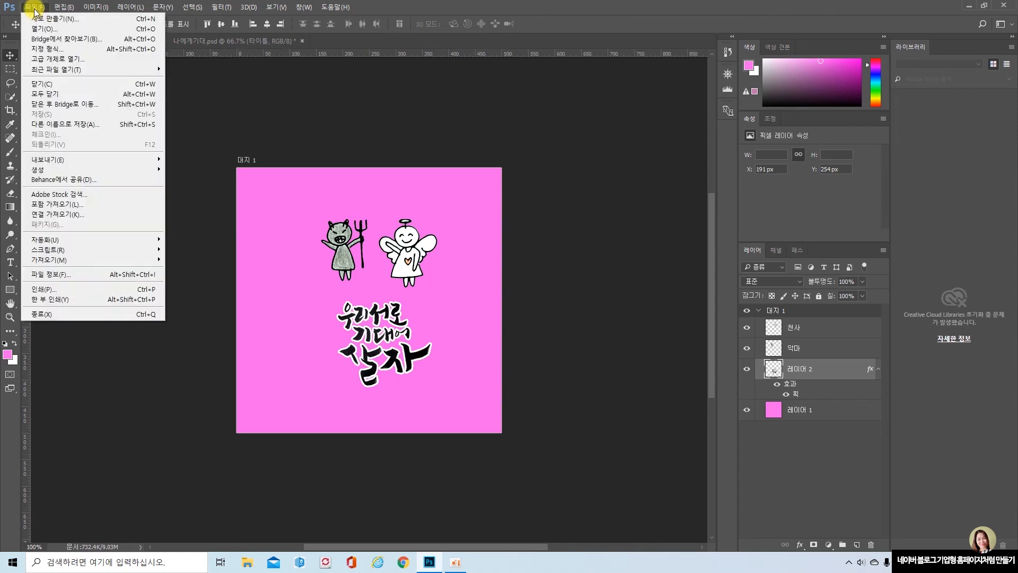
left_click(95, 128)
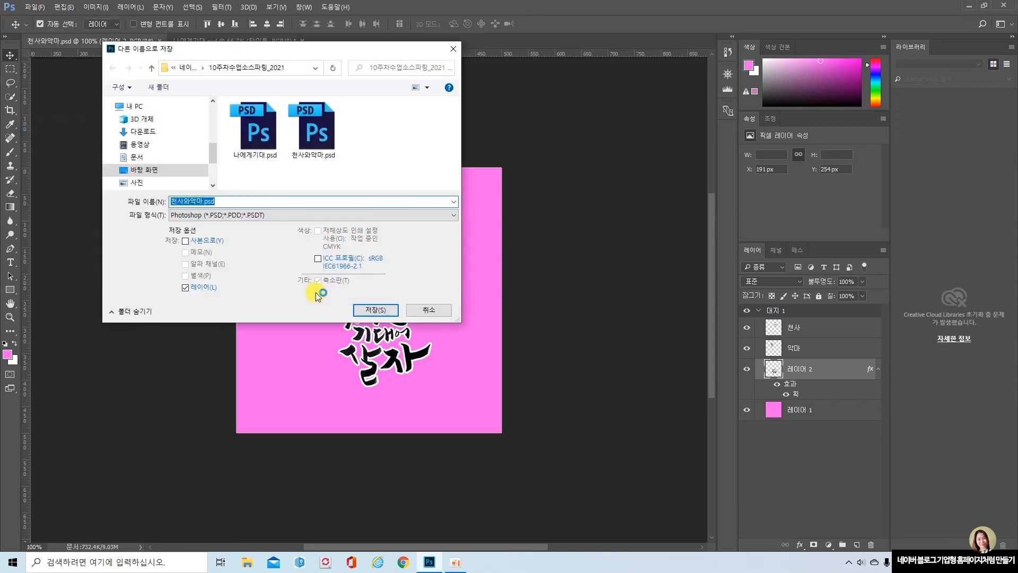
left_click(453, 215)
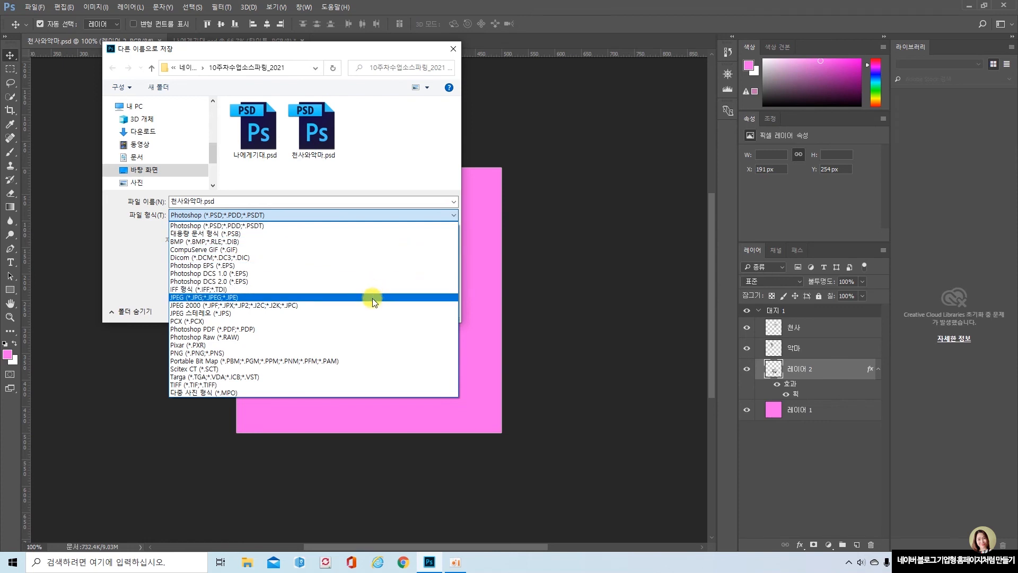
left_click(372, 298)
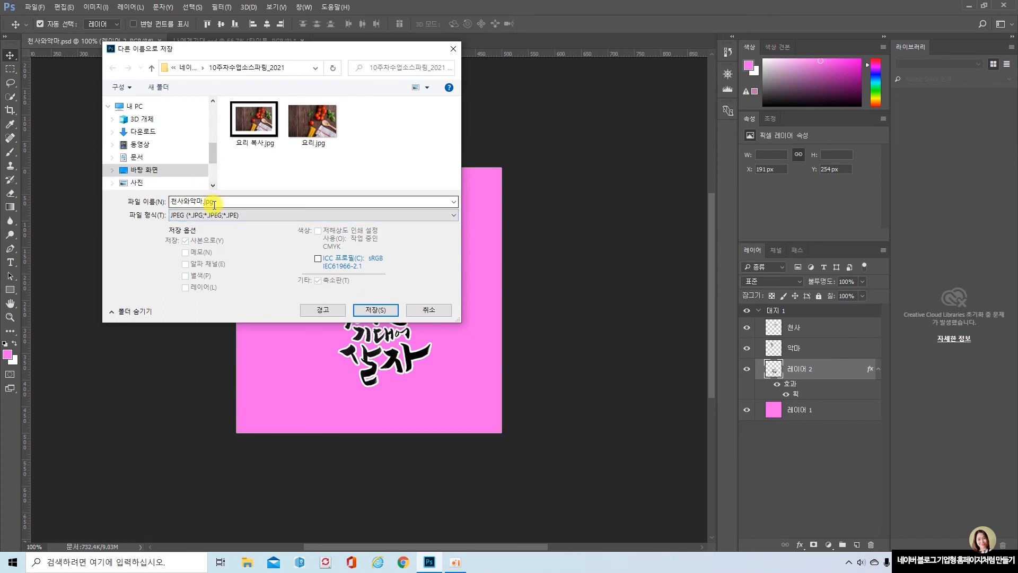
left_click(382, 310)
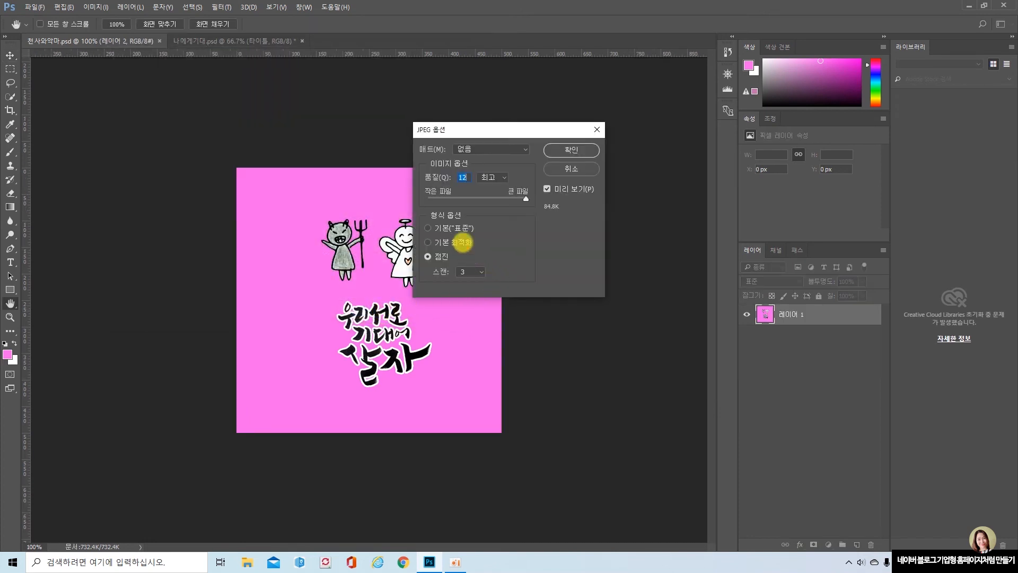
Step: Keep the JPEG quality at 12 (maximum), choose the baseline standard format option and complete the export
left_click_drag(418, 168, 537, 217)
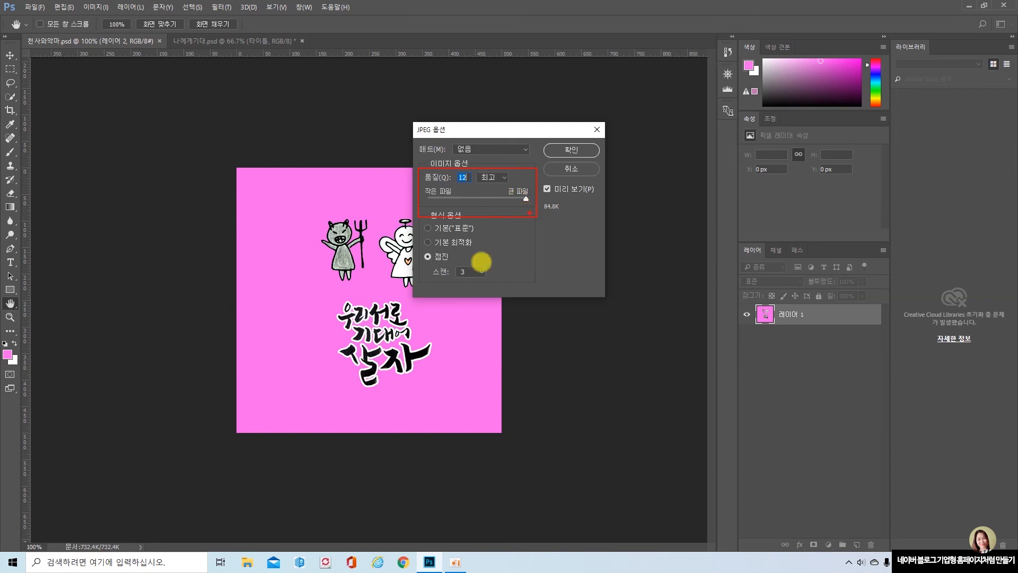
key("Escape")
mouse_move(526, 199)
left_mouse_down()
mouse_move(505, 200)
mouse_move(537, 200)
left_mouse_up()
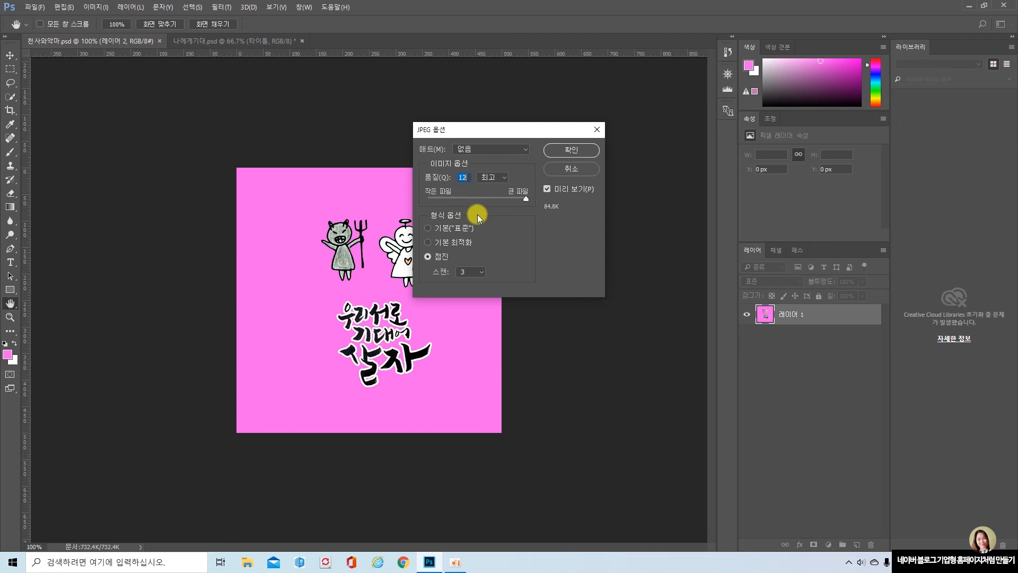
left_click(427, 228)
left_click(585, 149)
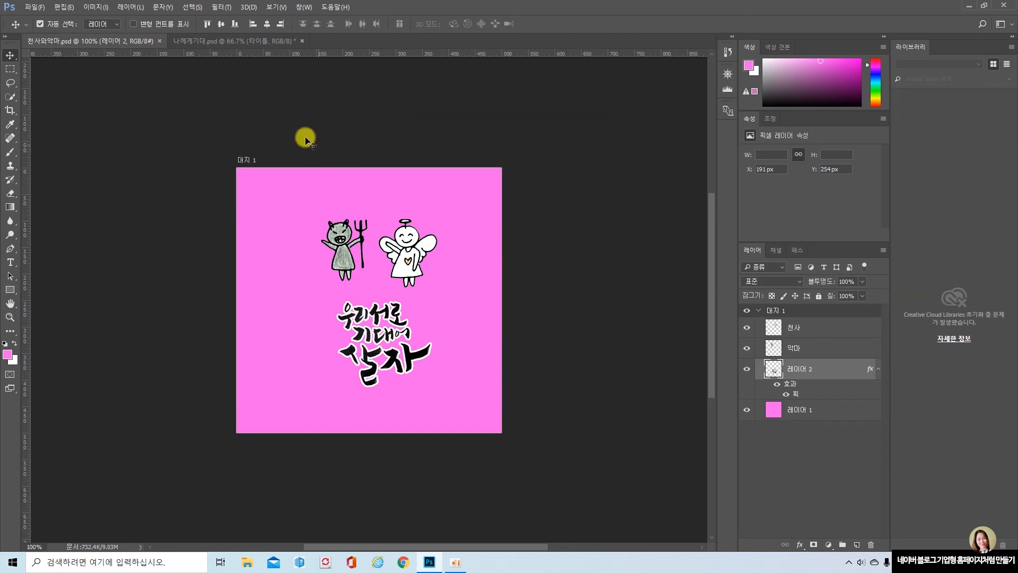
key("ctrl+2")
left_click_drag(18, 31, 86, 52)
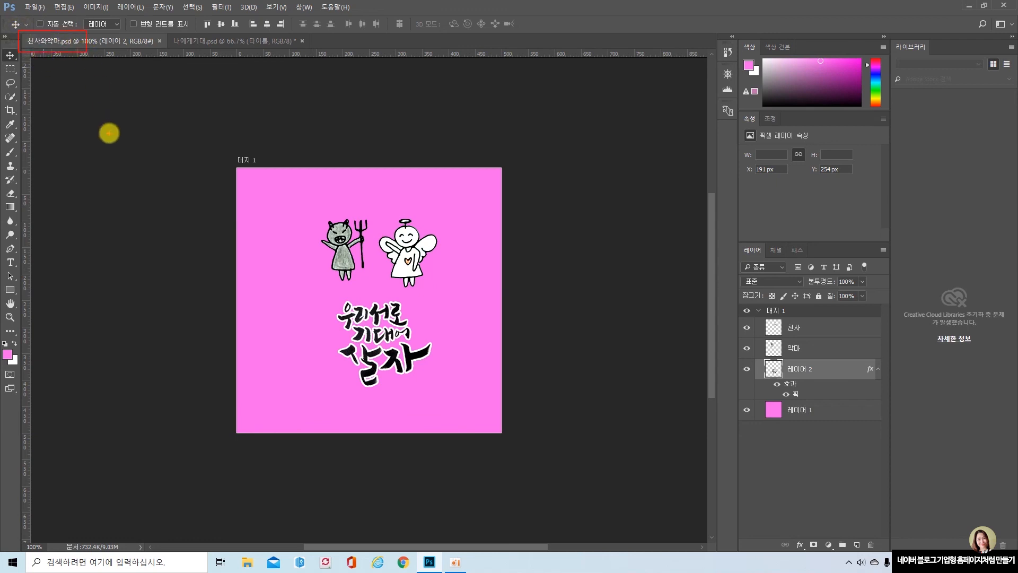
key("Escape")
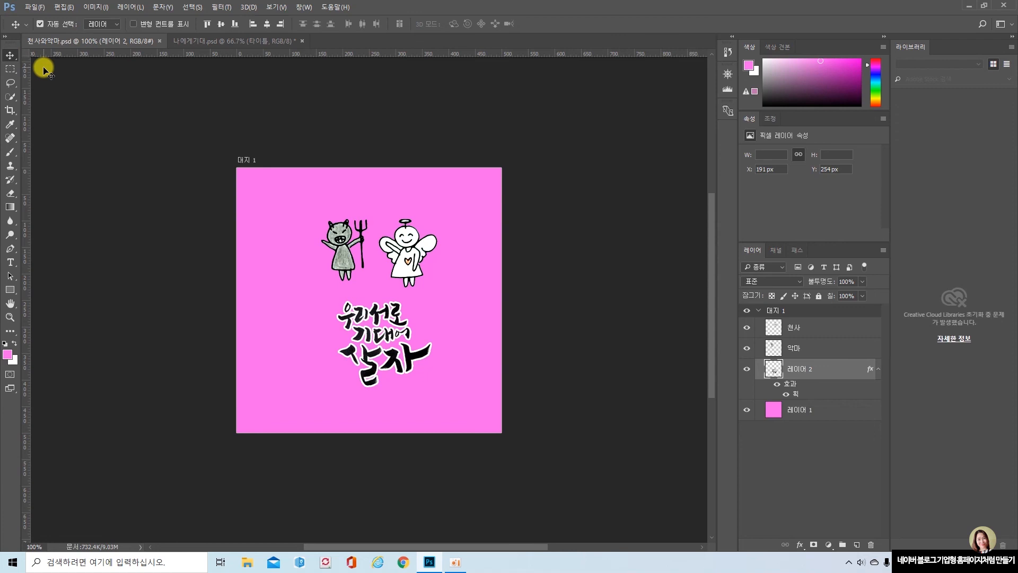
Step: Open the exported image 천사와악마.jpg from the 10주자수업소스파링_2021 folder
left_click(39, 8)
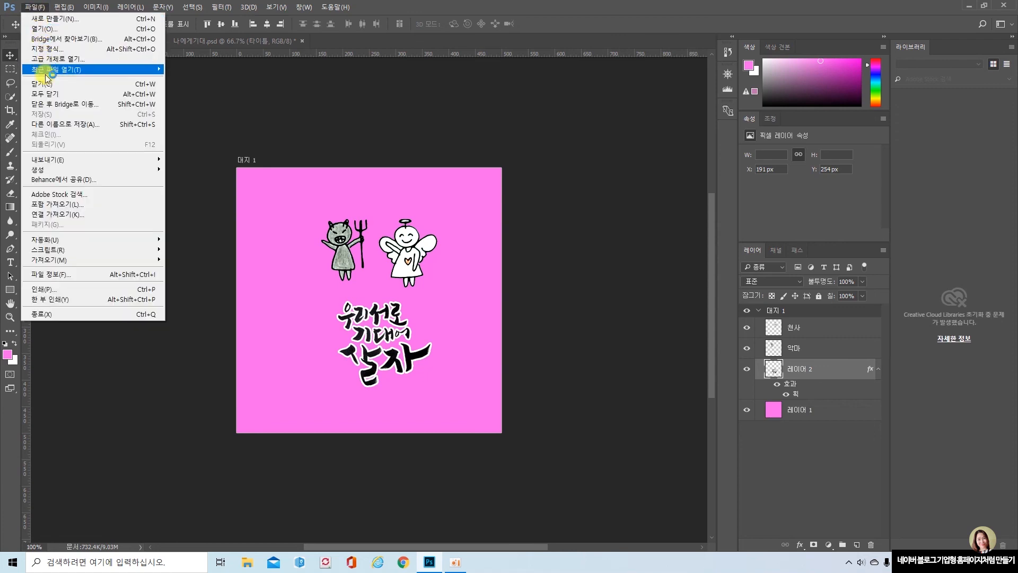
left_click(45, 29)
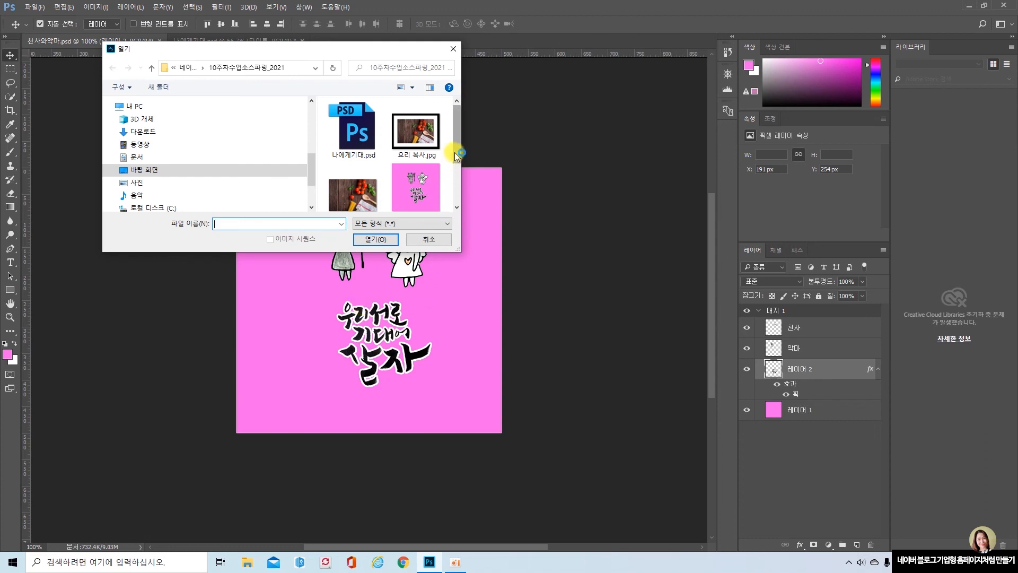
left_click_drag(454, 152, 459, 170)
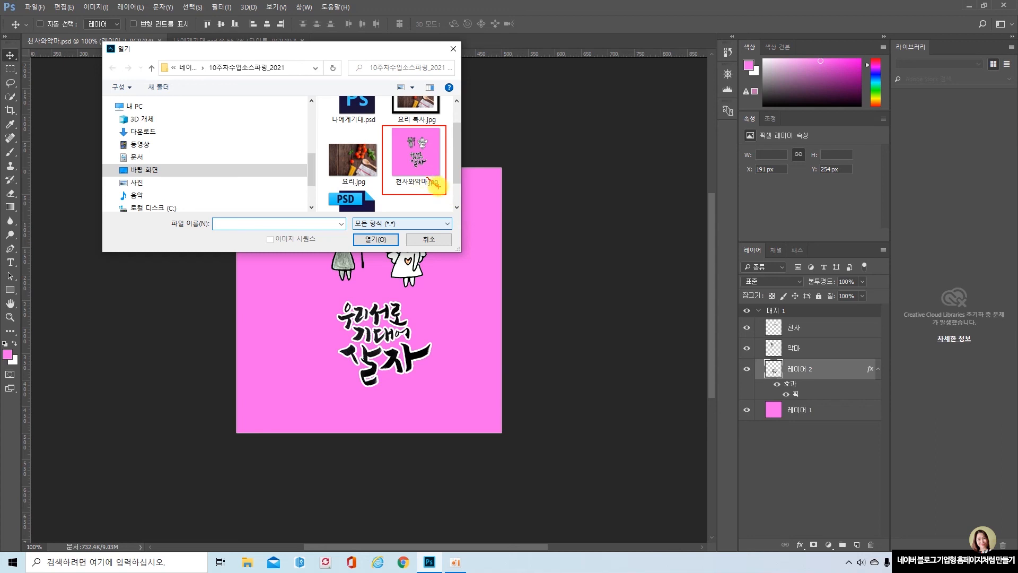
left_click(427, 163)
double_click(427, 163)
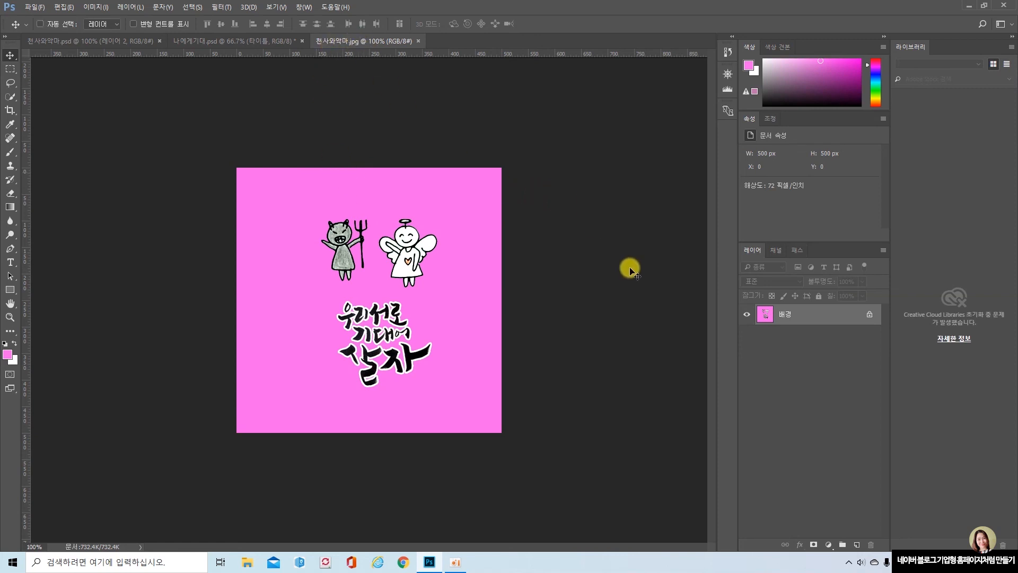
Step: Compare the layer structure of 천사와악마.jpg with that of 천사와악마.psd
left_click_drag(736, 291, 854, 357)
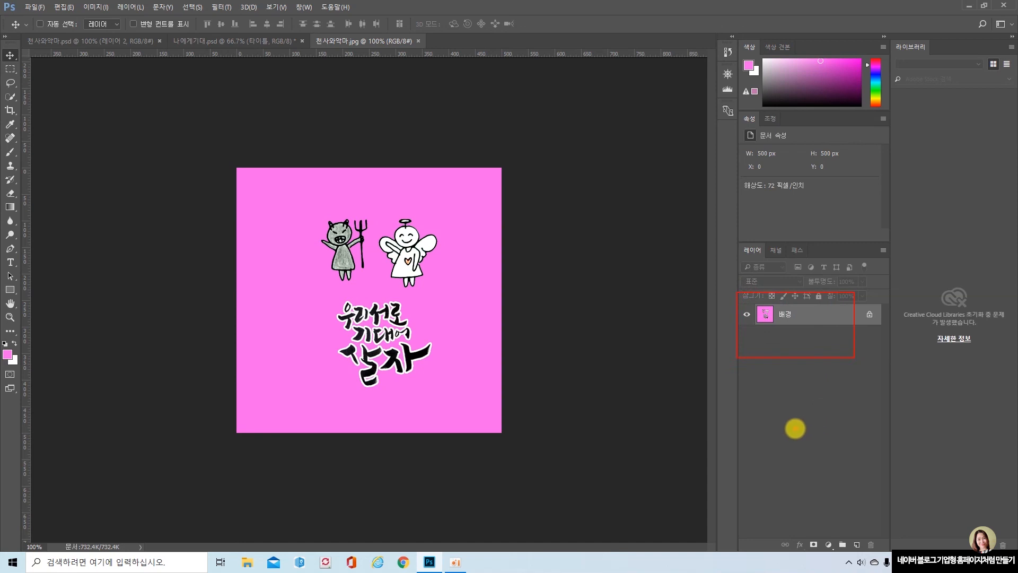
key("Escape")
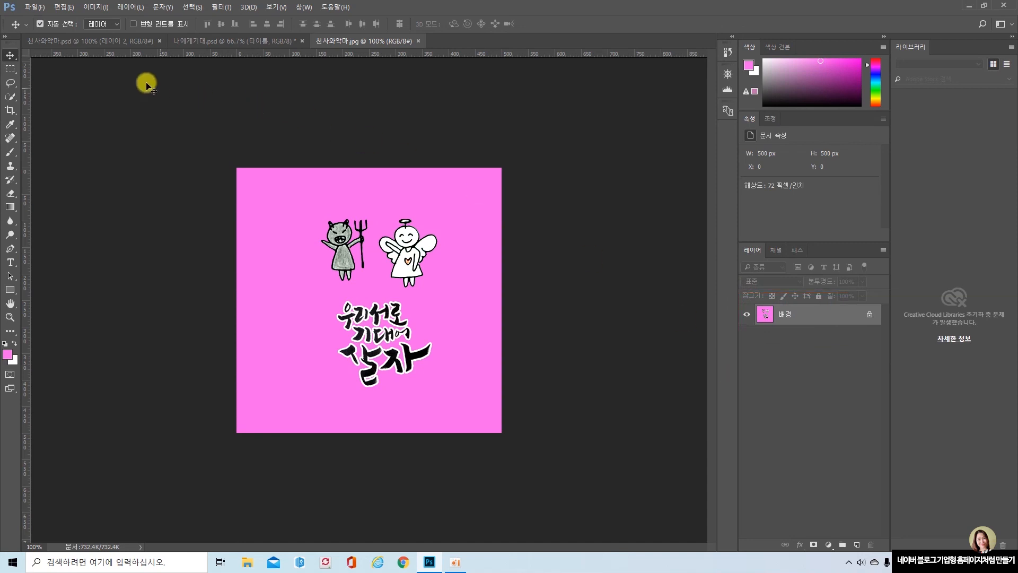
left_click(76, 40)
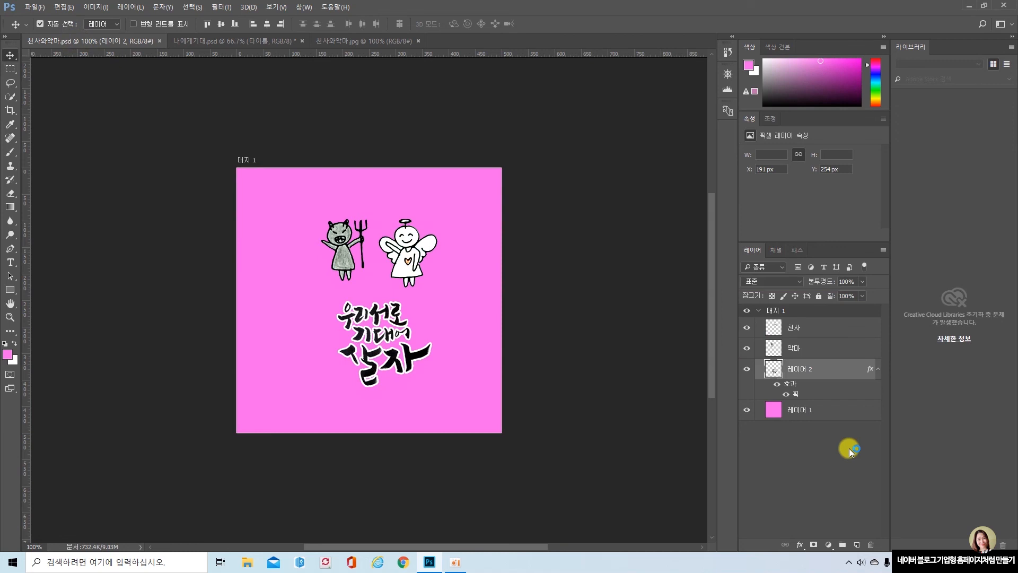
left_click_drag(747, 312, 880, 436)
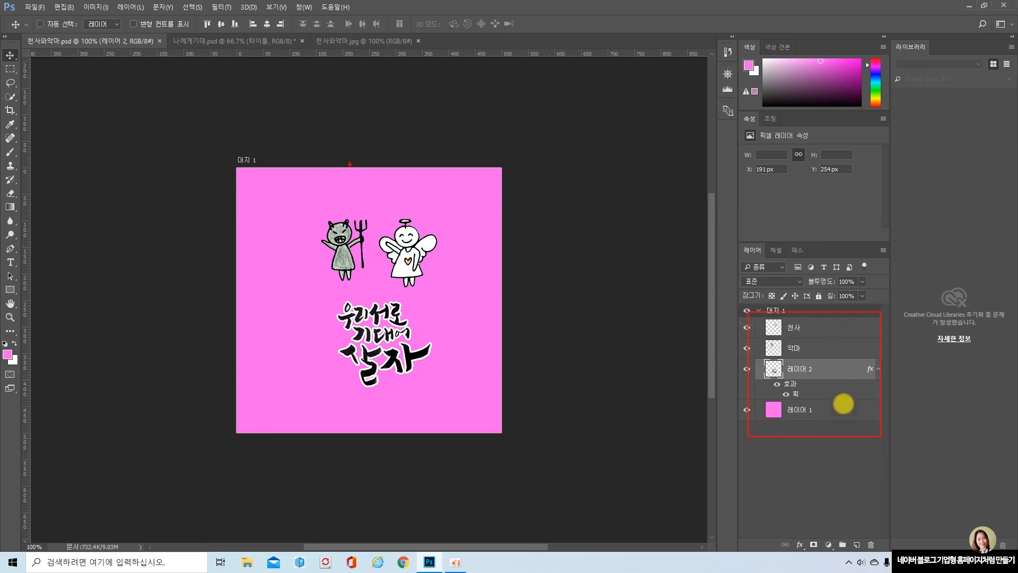
Step: Try to move the angel directly in 천사와악마.jpg and decline converting the background to a standard layer
left_click(320, 41)
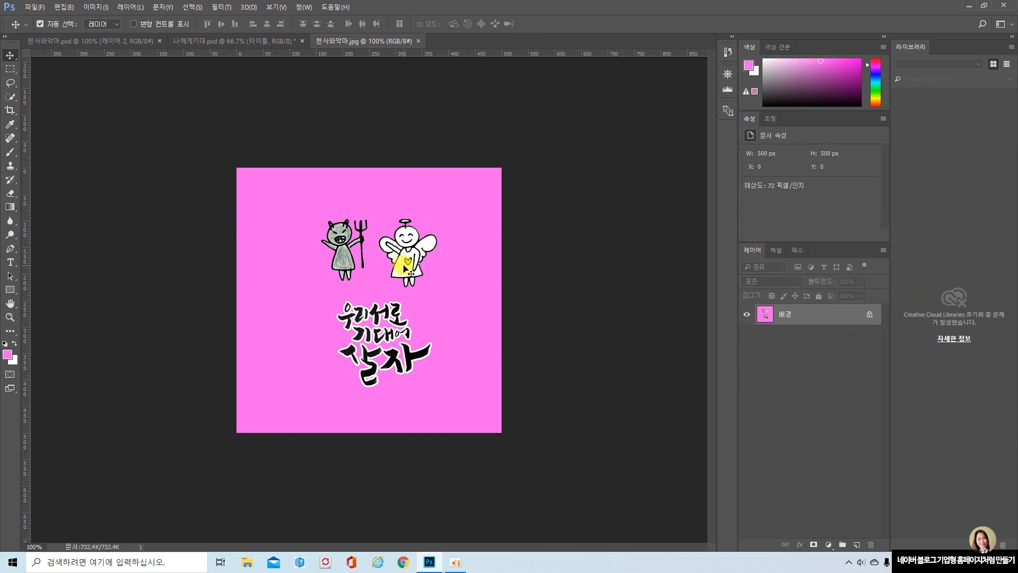
left_click_drag(405, 267, 448, 277)
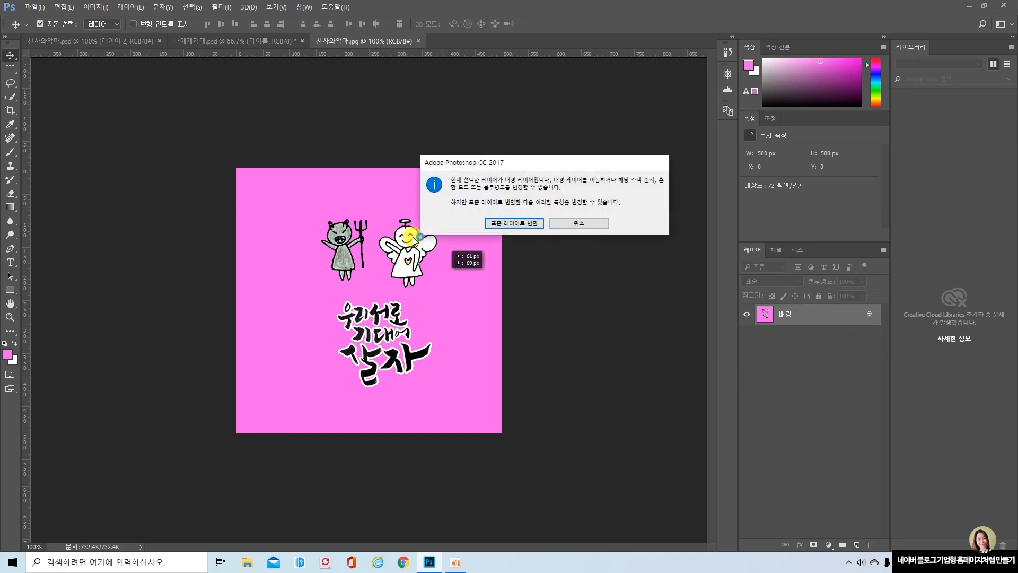
left_click(598, 225)
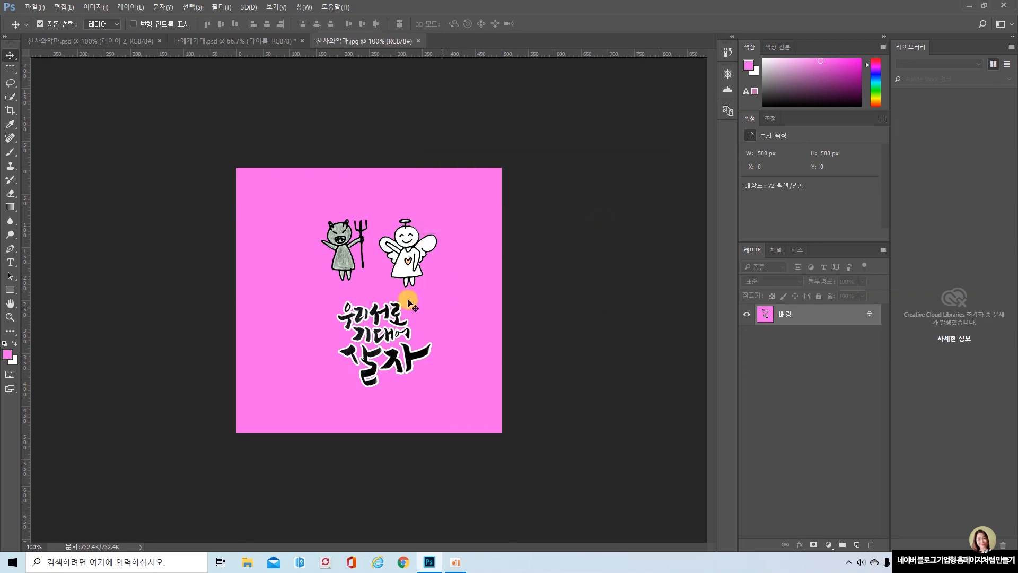
Step: Select the angel in 천사와악마.jpg with a rectangular marquee and move the selected pixels up and to the right
left_click(10, 69)
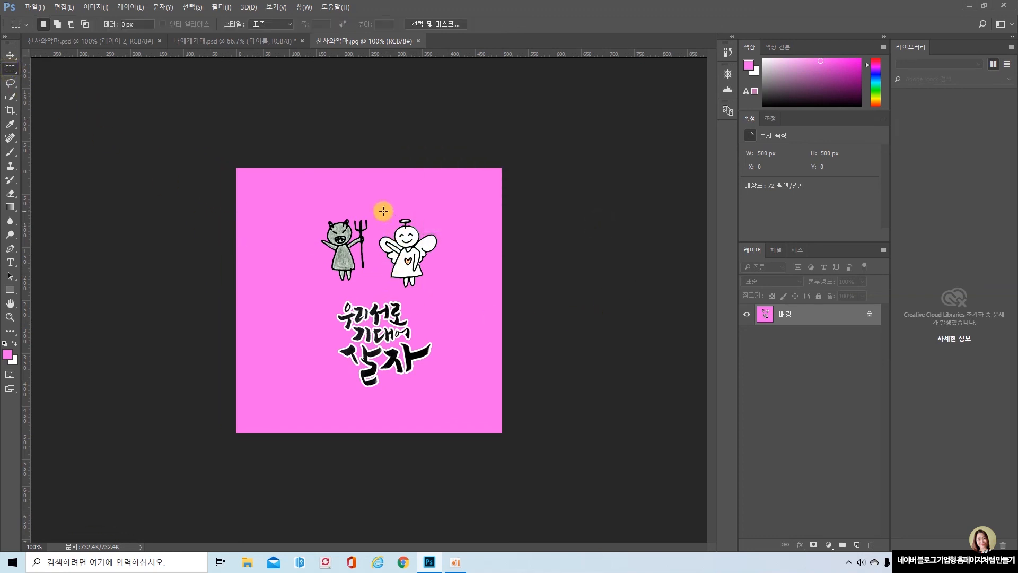
left_click_drag(374, 213, 449, 291)
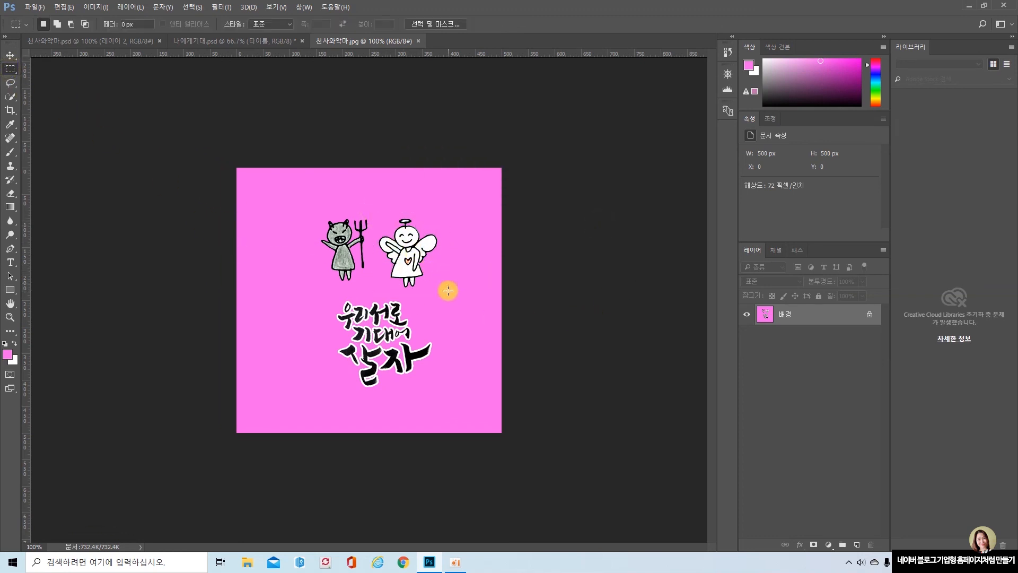
left_click(10, 55)
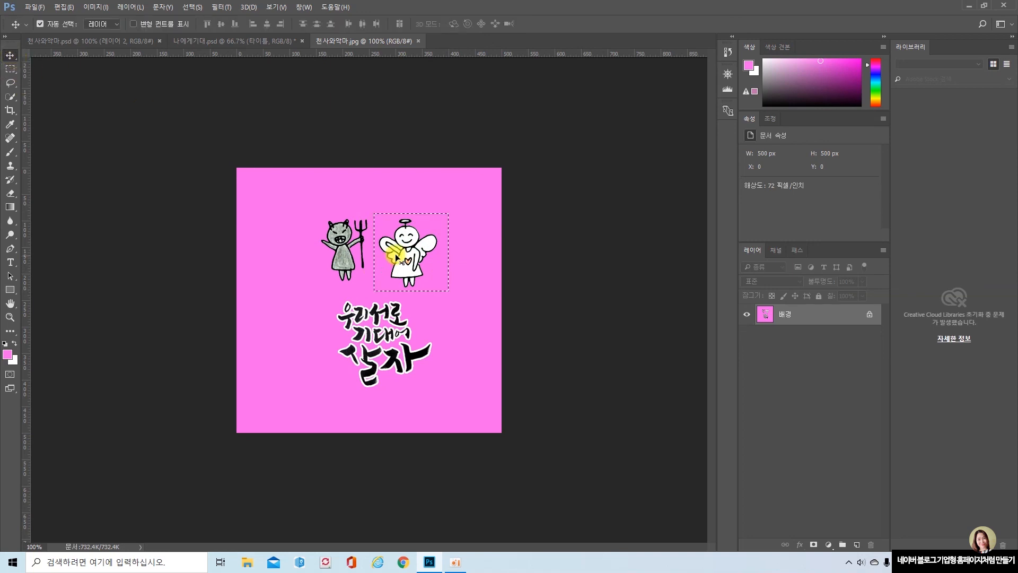
left_click_drag(422, 251, 453, 224)
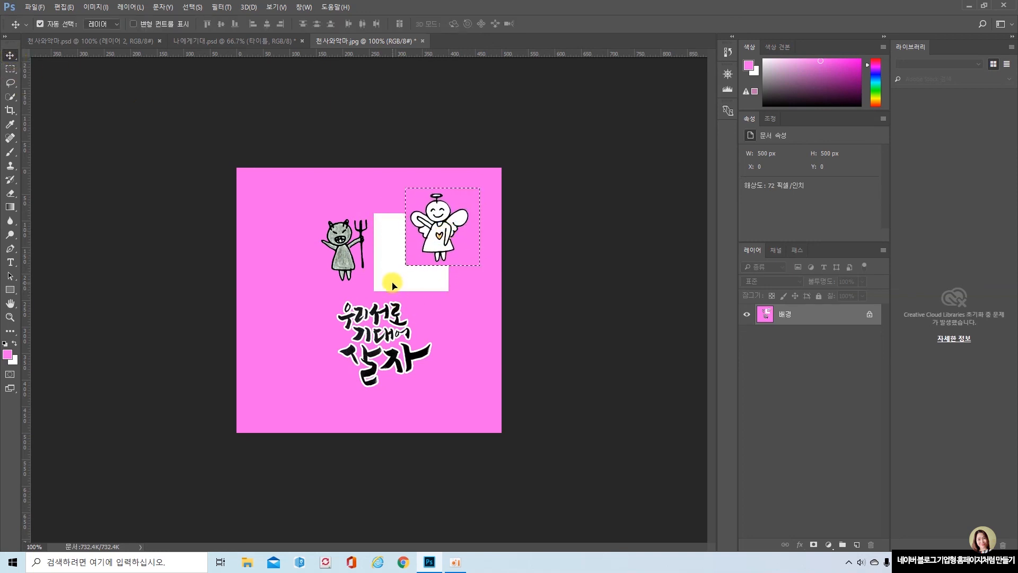
key("ctrl")
left_click_drag(393, 252, 385, 276)
left_click_drag(22, 356, 13, 365)
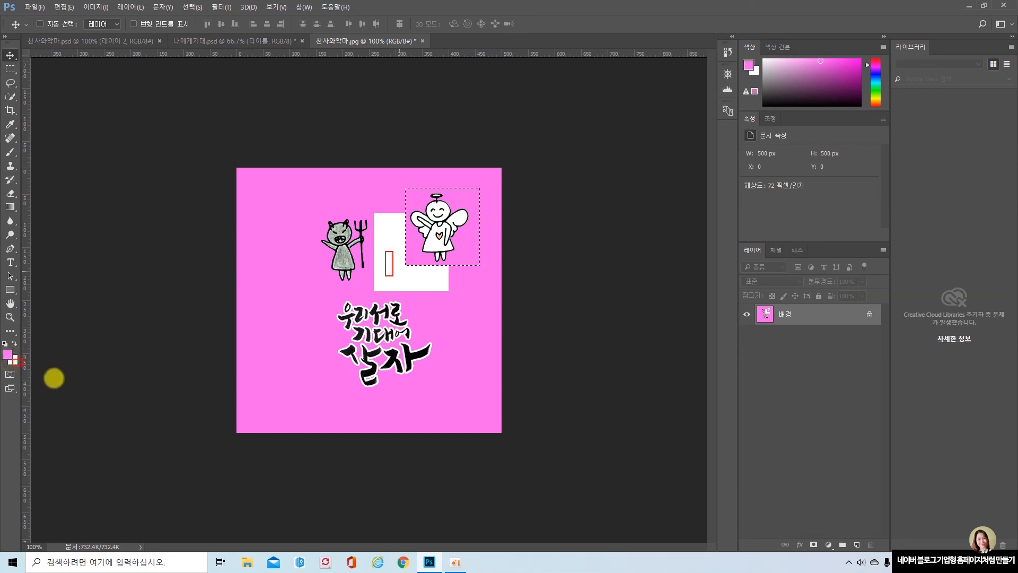
key("Escape")
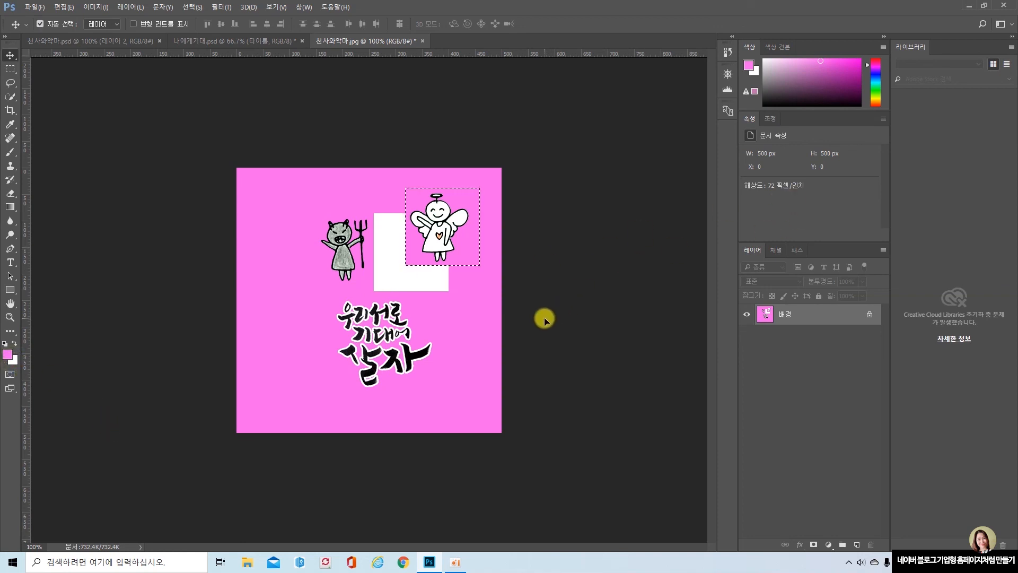
Step: In 천사와악마.psd, move the angel slightly up and to the left, to about X 255 px, Y 83 px
left_click(58, 39)
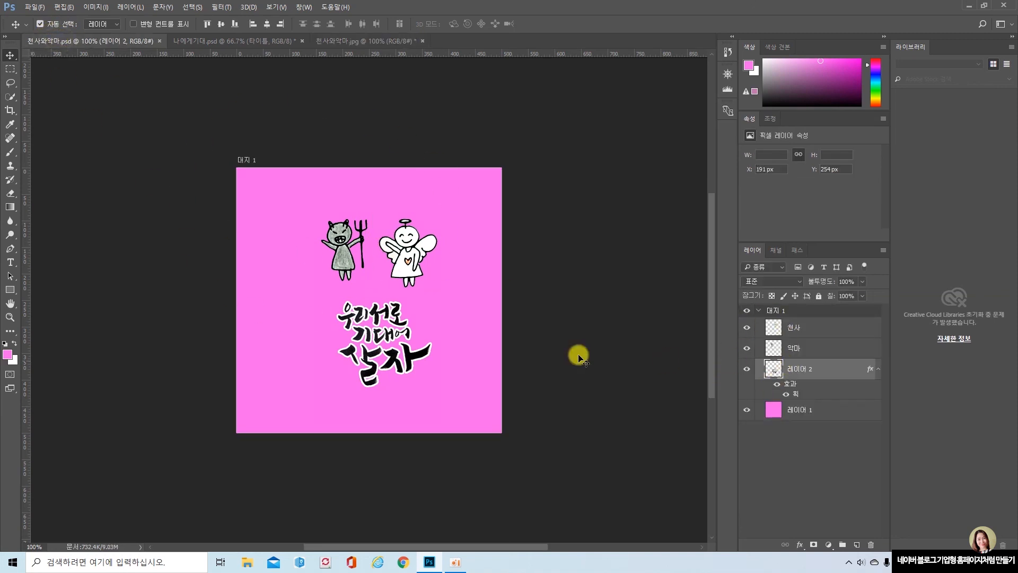
mouse_move(423, 284)
left_mouse_down()
mouse_move(419, 227)
mouse_move(410, 267)
left_mouse_up()
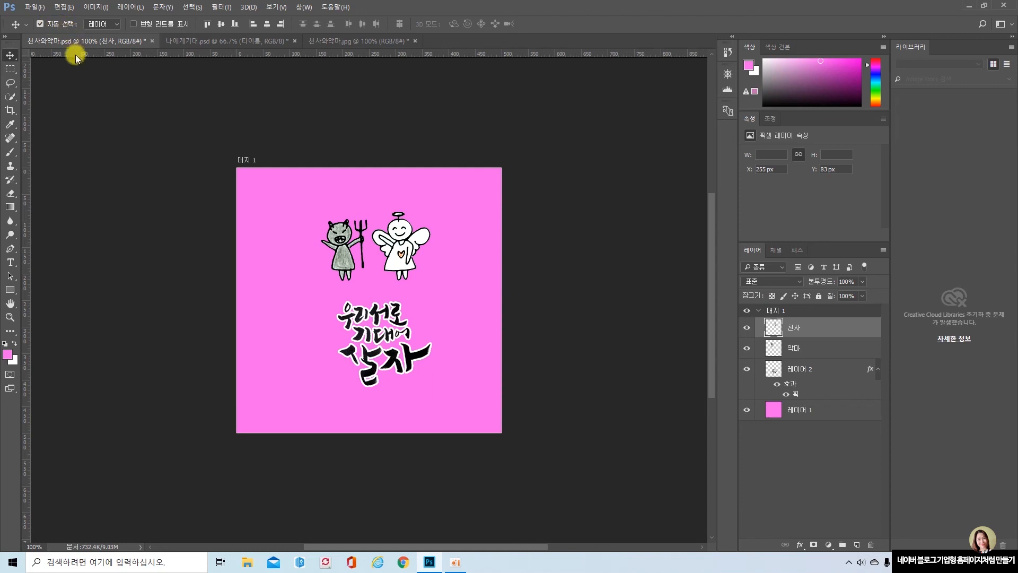
Step: Undo the angel's move in 천사와악마.jpg and clear the selection around it
left_click(351, 41)
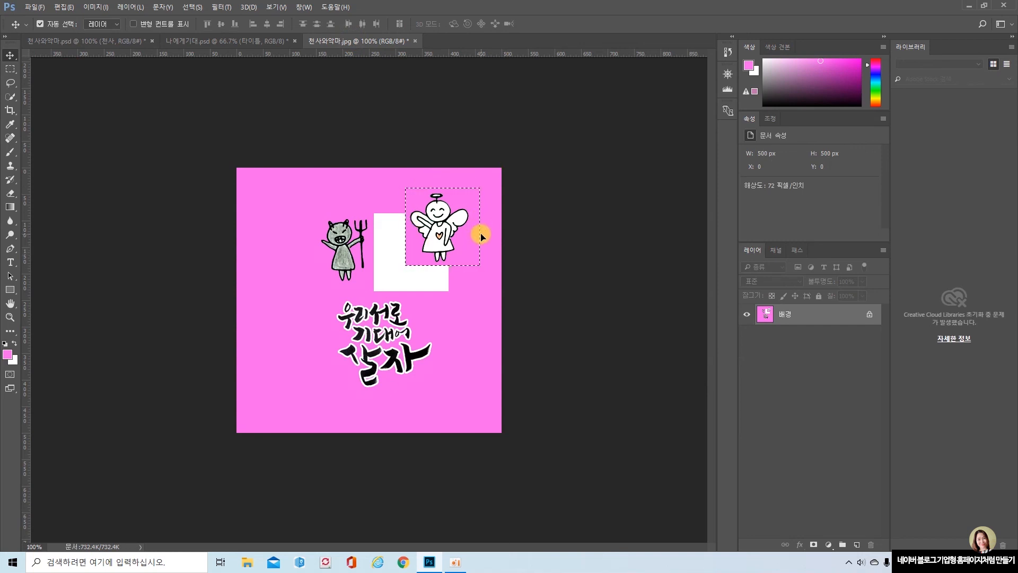
key("ctrl")
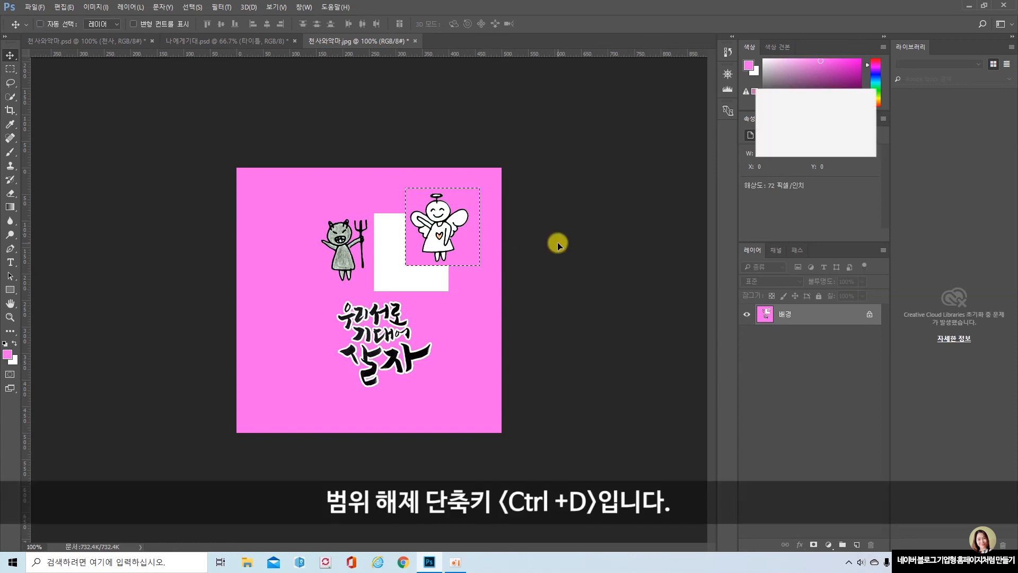
key("ctrl+d")
key("ctrl")
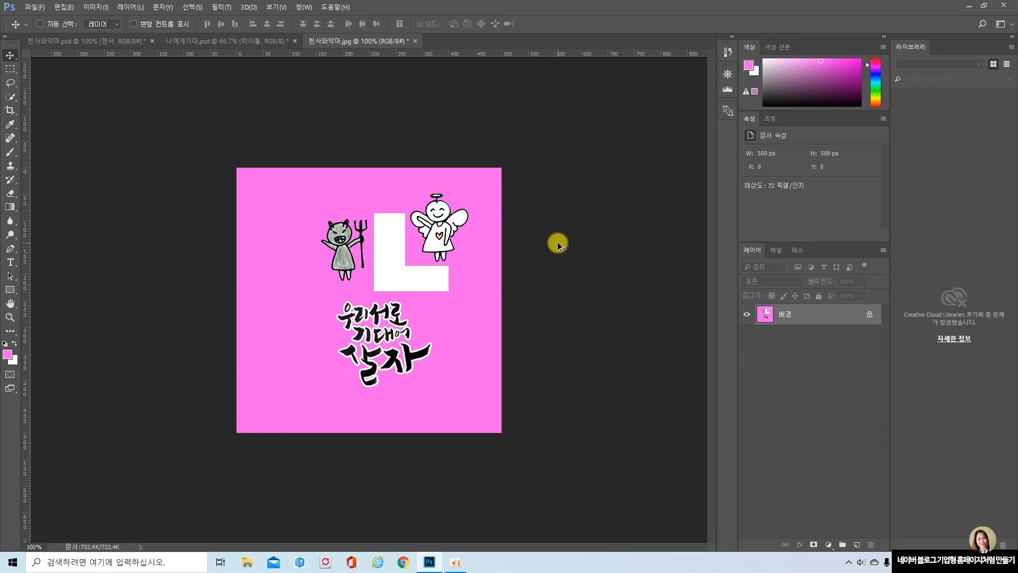
key("ctrl+shift+d")
key("ctrl+z")
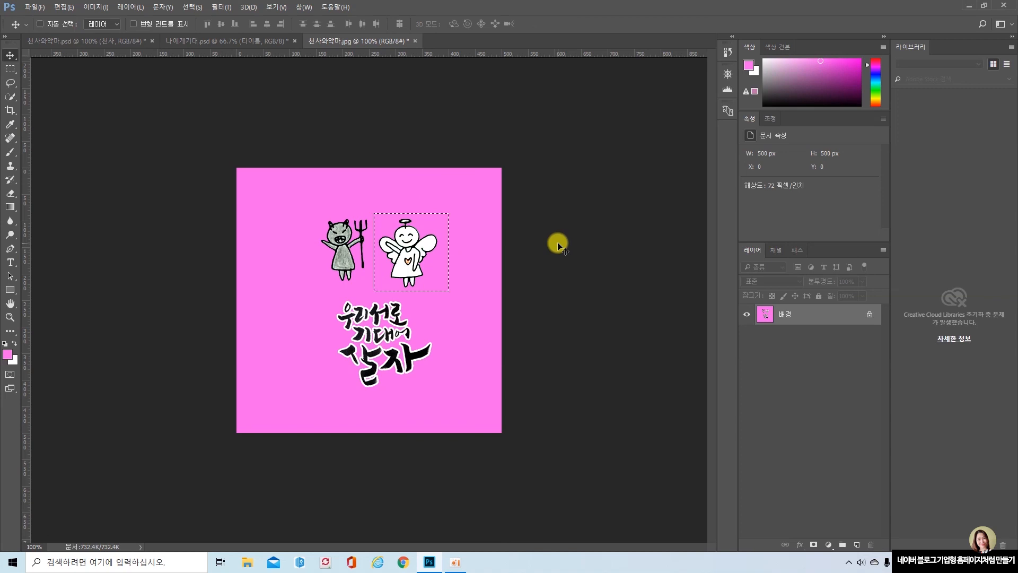
key("ctrl+d")
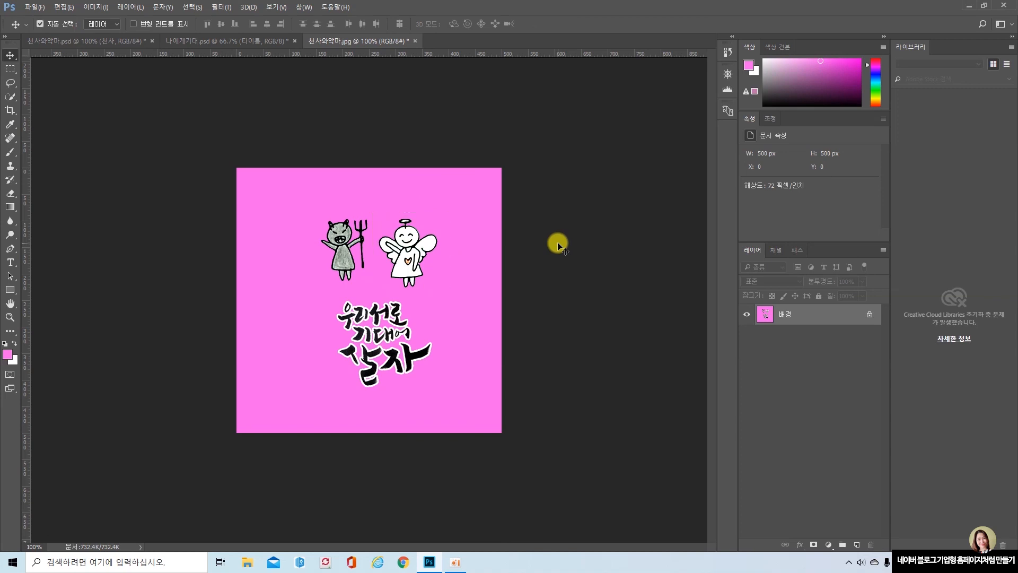